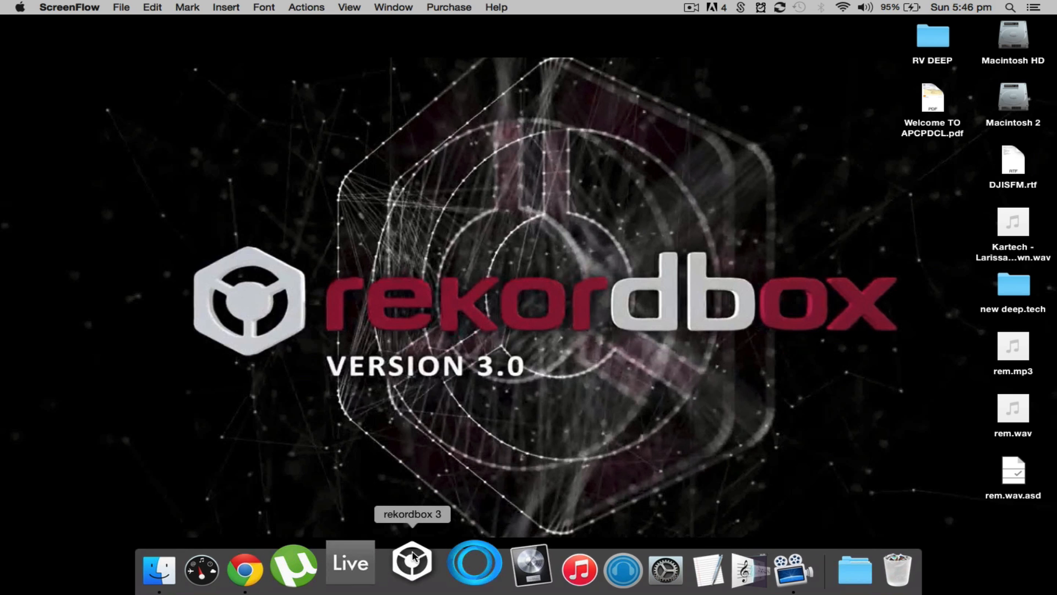
Step: Launch rekordbox 3 and collapse the Playlists tree
left_click(413, 557)
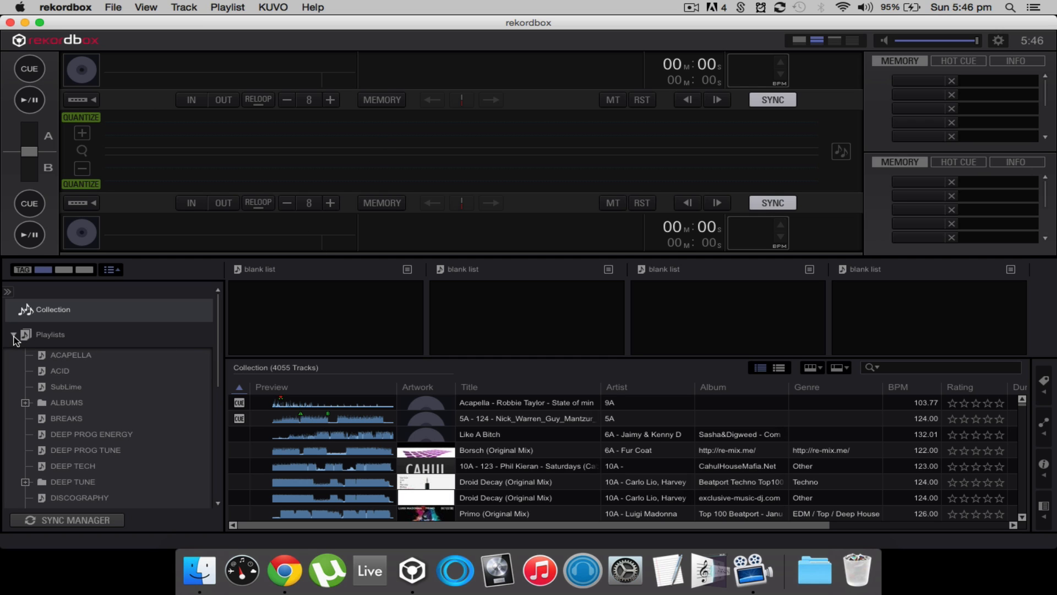
left_click(13, 335)
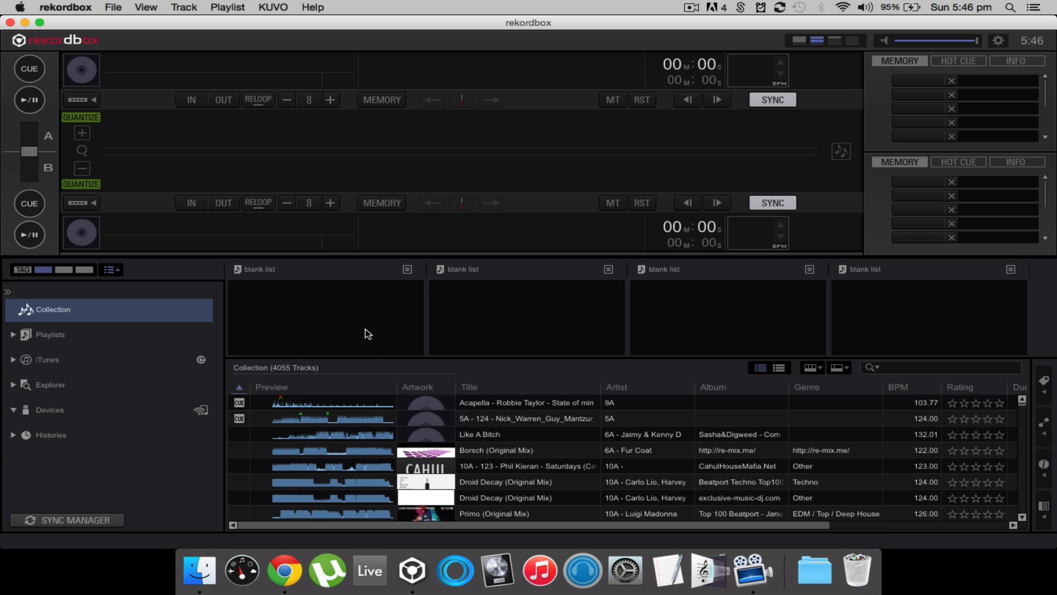
Step: Set the audio device to MOTU MicroBook II in the audio preferences
left_click(69, 8)
mouse_move(108, 11)
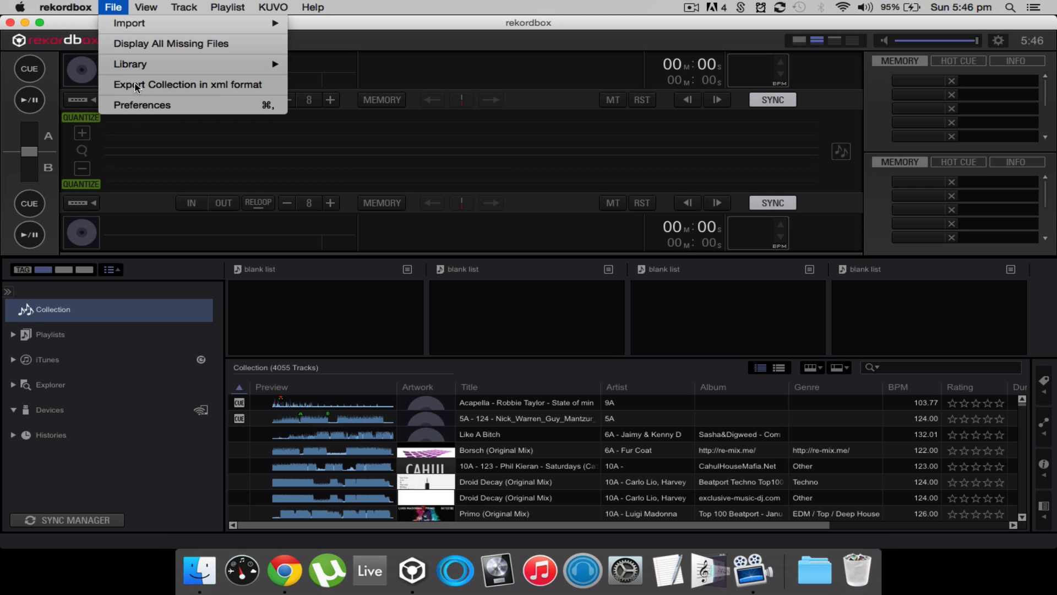
left_click(193, 105)
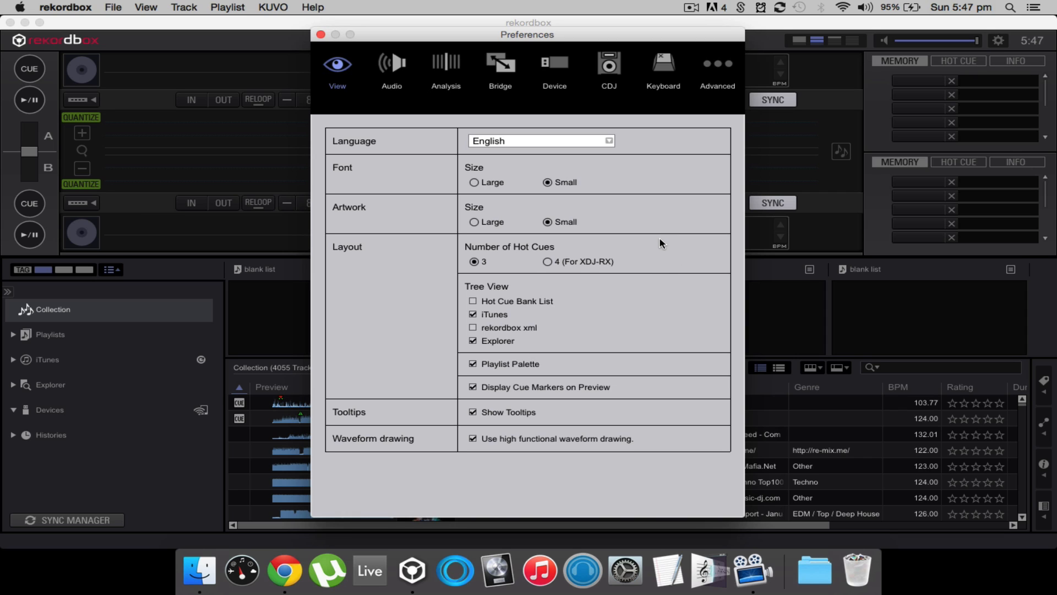
left_click(397, 67)
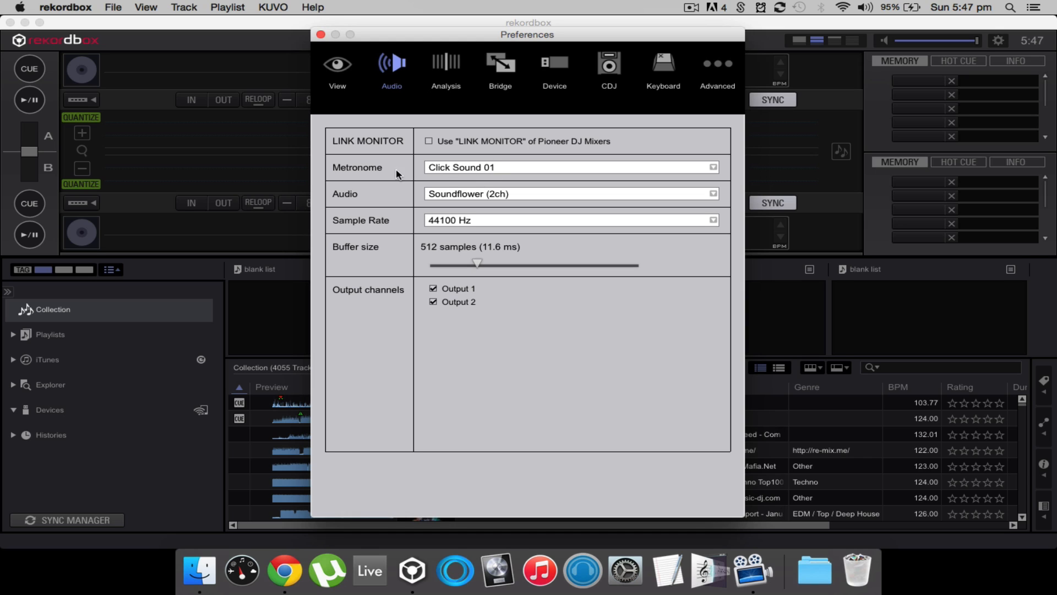
left_click(527, 192)
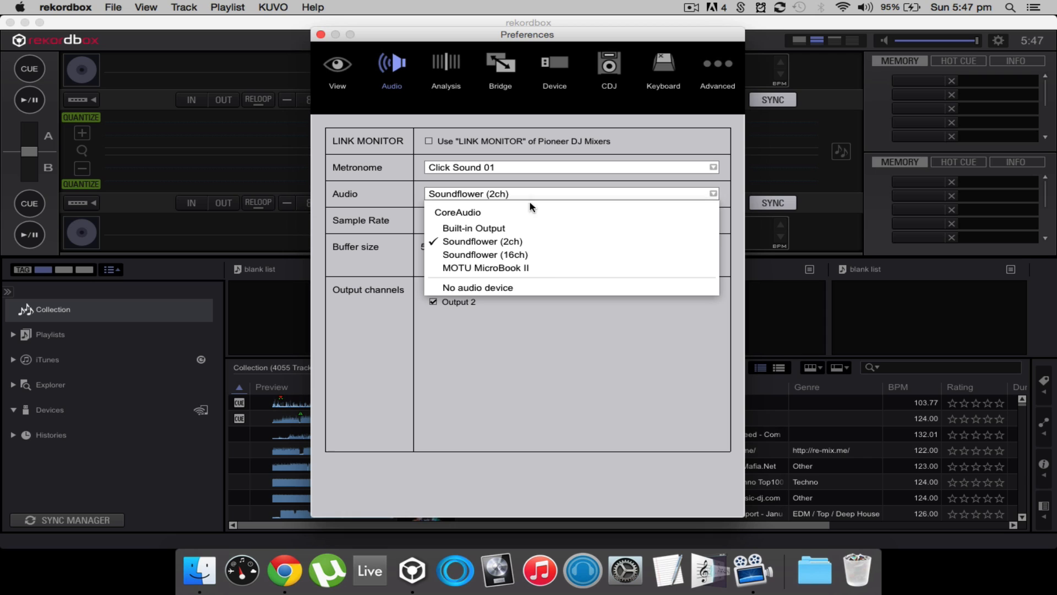
left_click(542, 268)
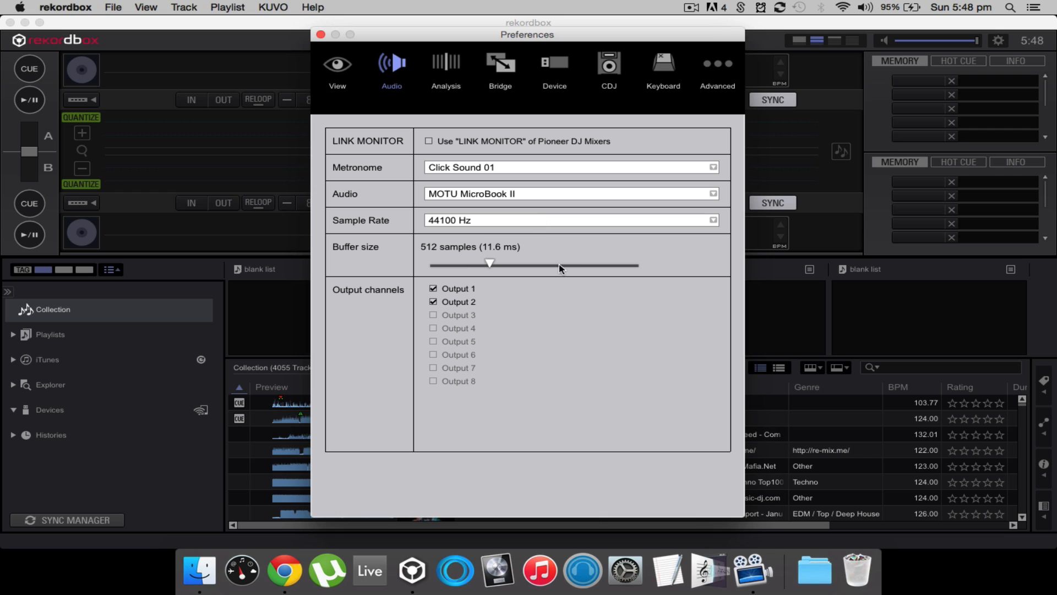
Step: Check which audio output devices are offered in the audio preferences
left_click(453, 65)
left_click(391, 64)
left_click(531, 195)
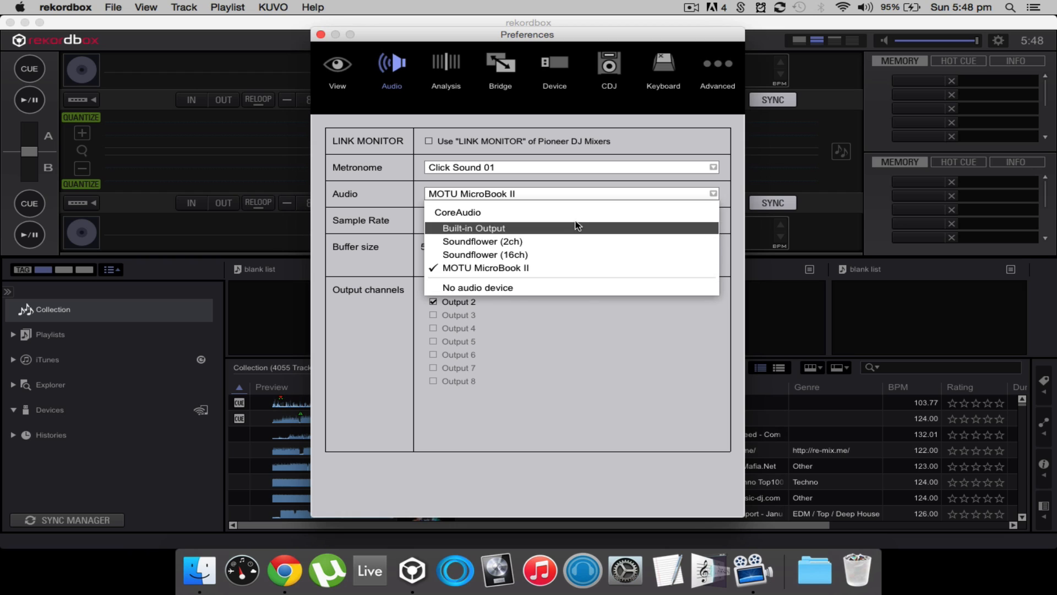
left_click(613, 355)
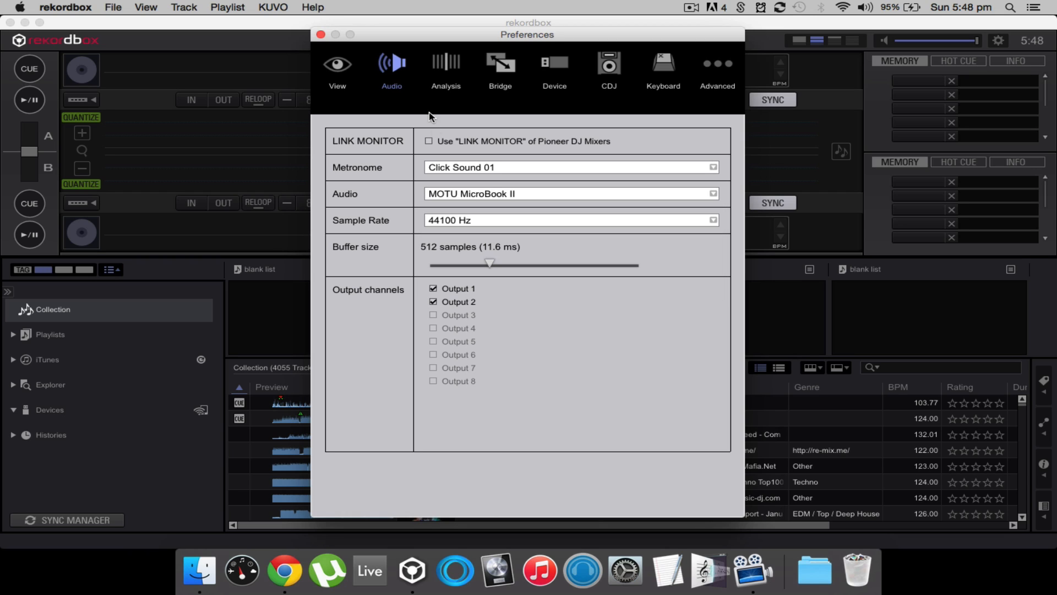
Step: Review the Analysis, Bridge and Device preferences, including the choices for which players the library is created
left_click(451, 68)
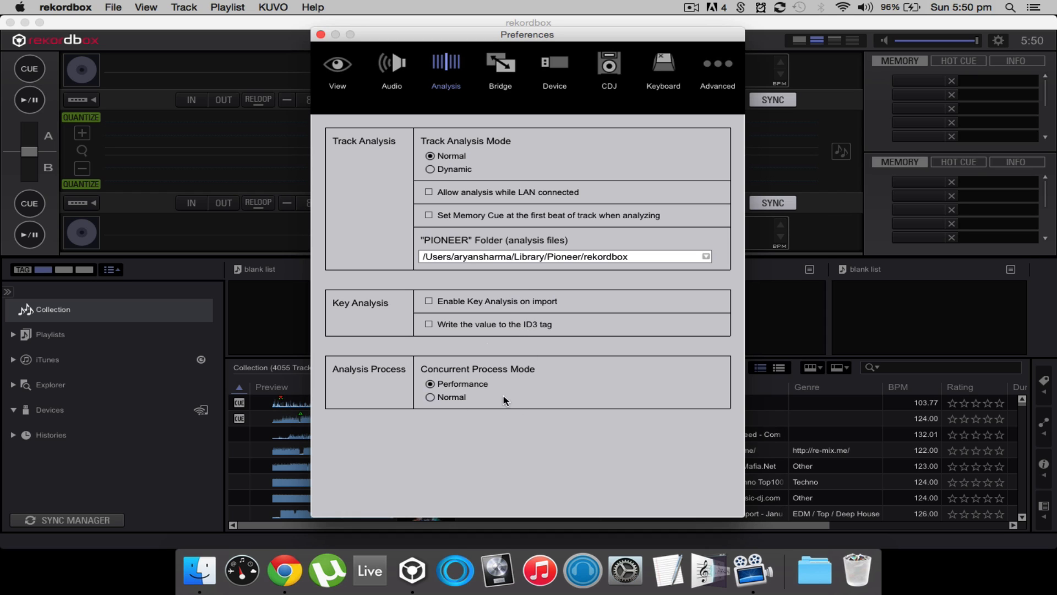
left_click(500, 66)
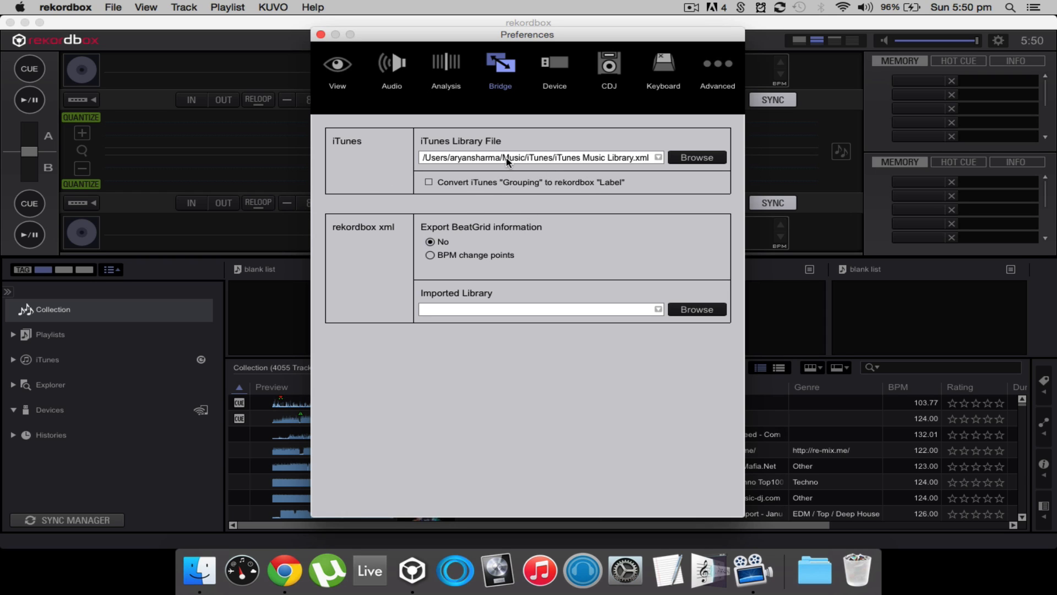
left_click(560, 65)
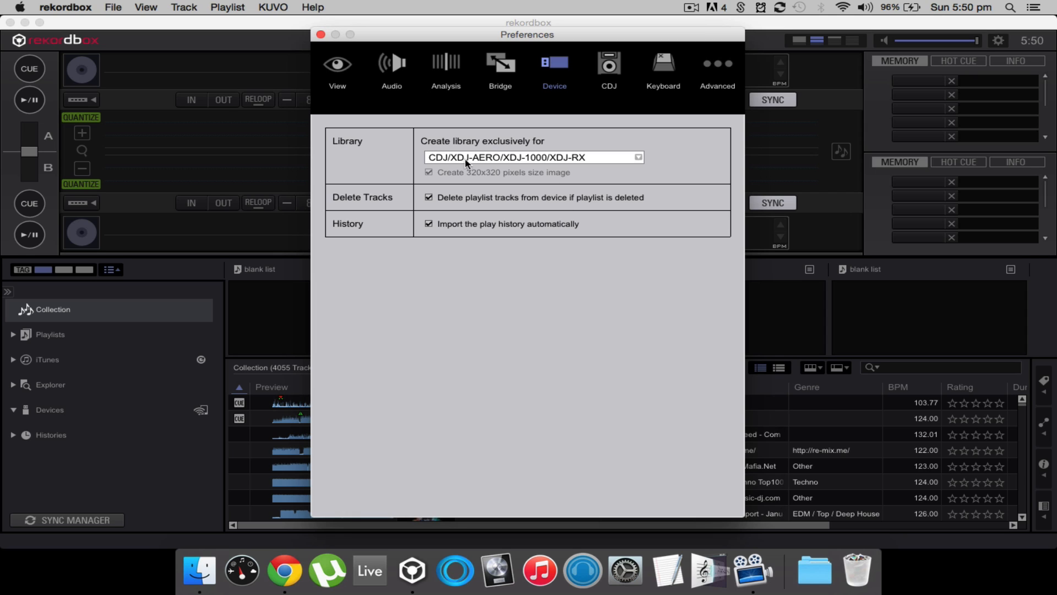
left_click(579, 158)
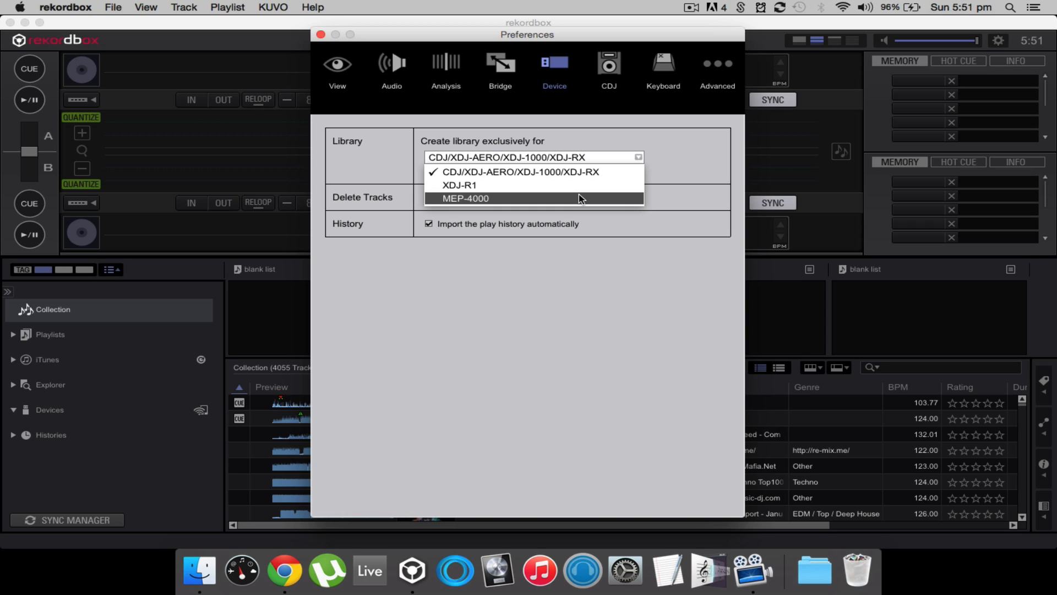
left_click(529, 175)
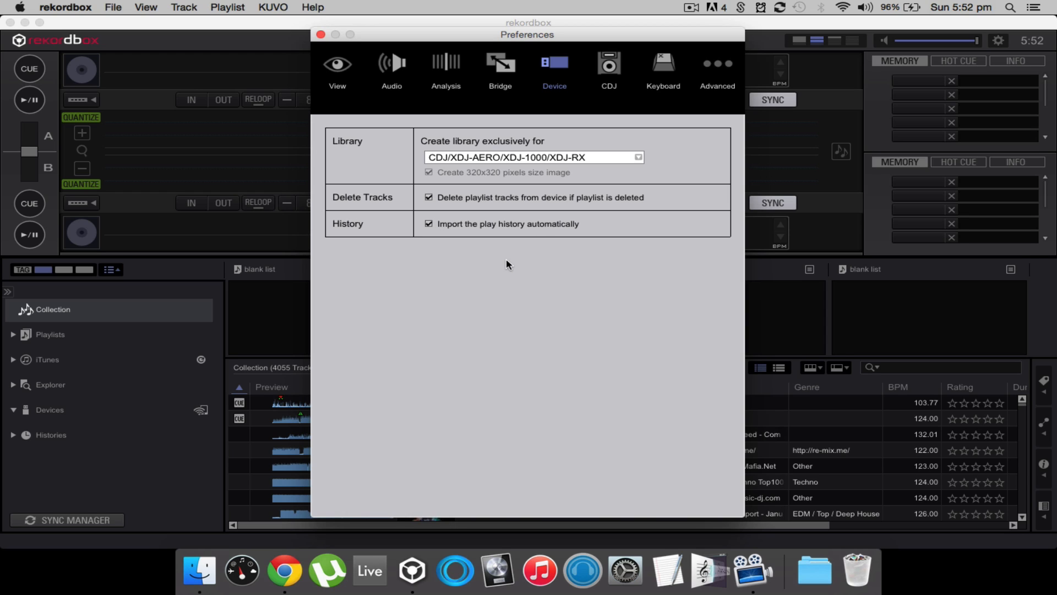
Step: Set the column shown next to the track name on the CDJ to KEY
left_click(609, 65)
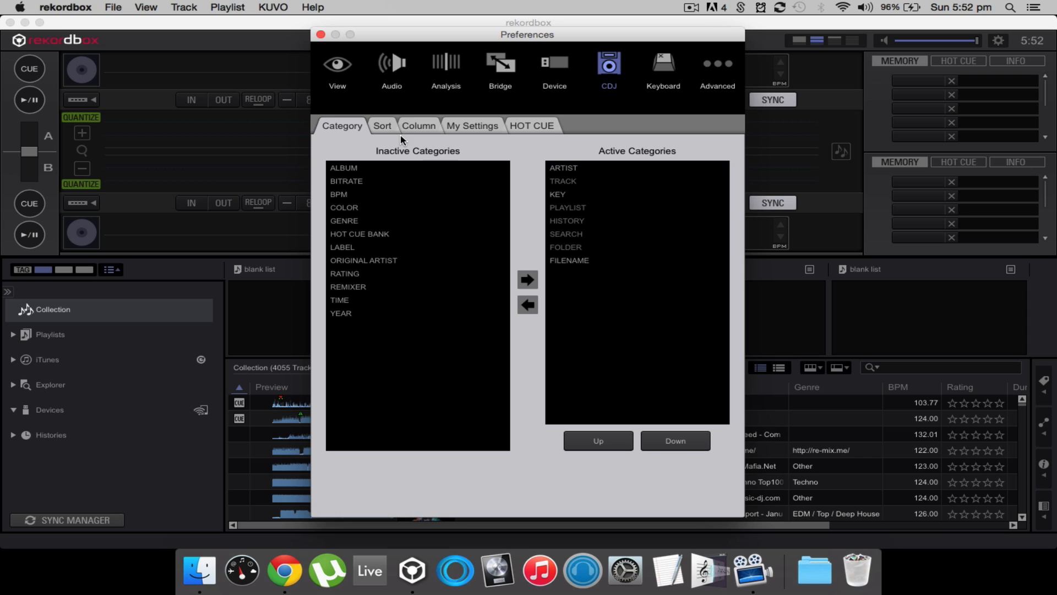
left_click(384, 128)
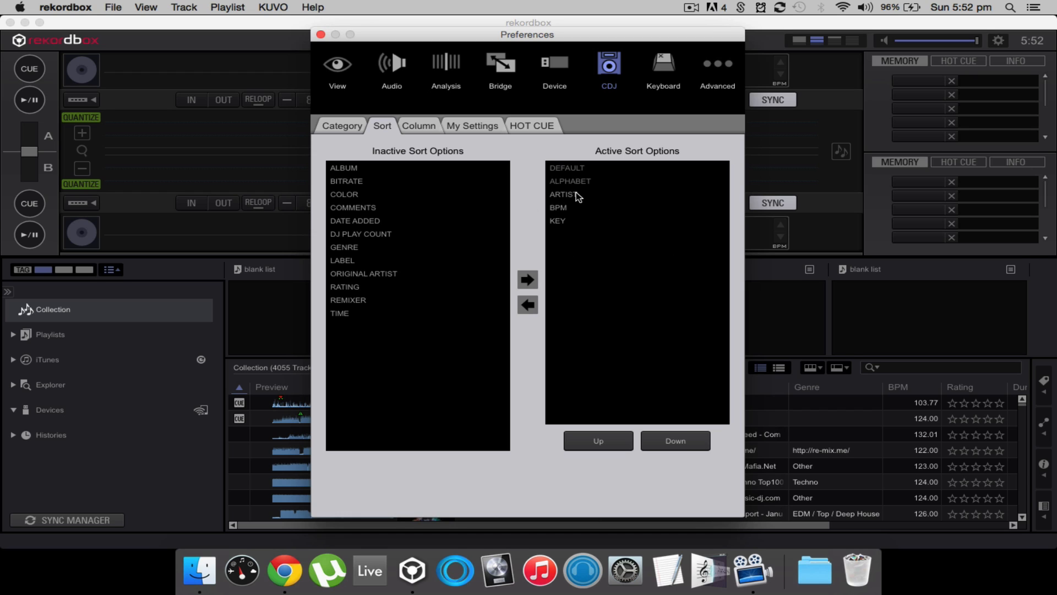
left_click(435, 123)
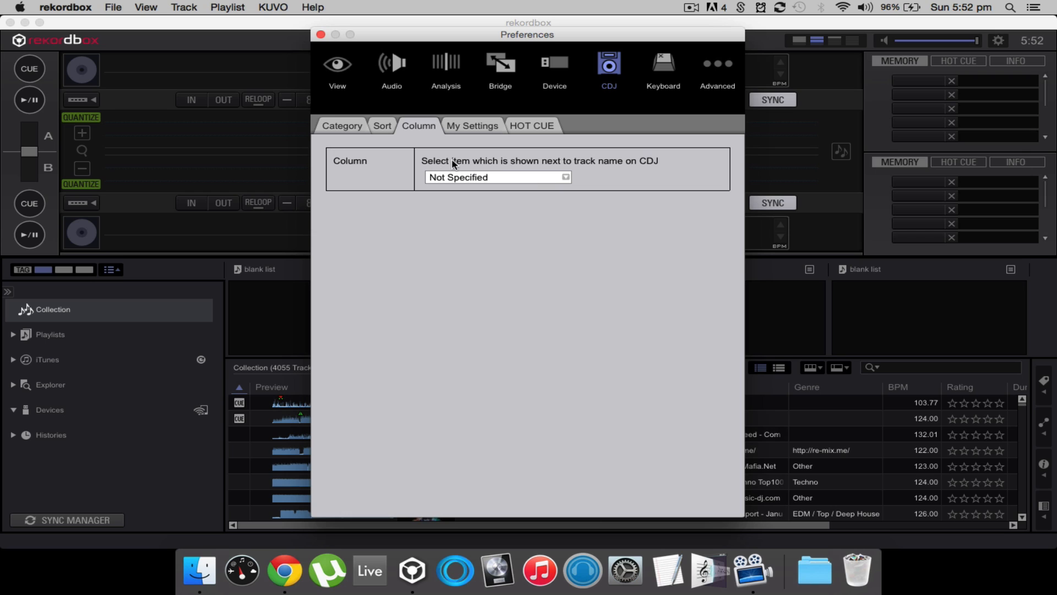
left_click(562, 178)
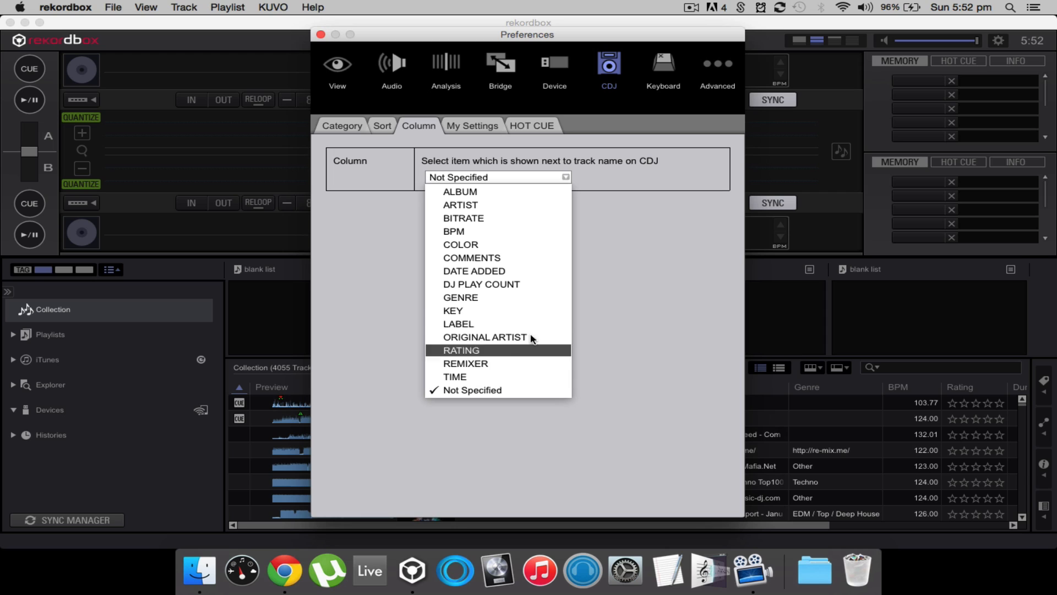
left_click(520, 311)
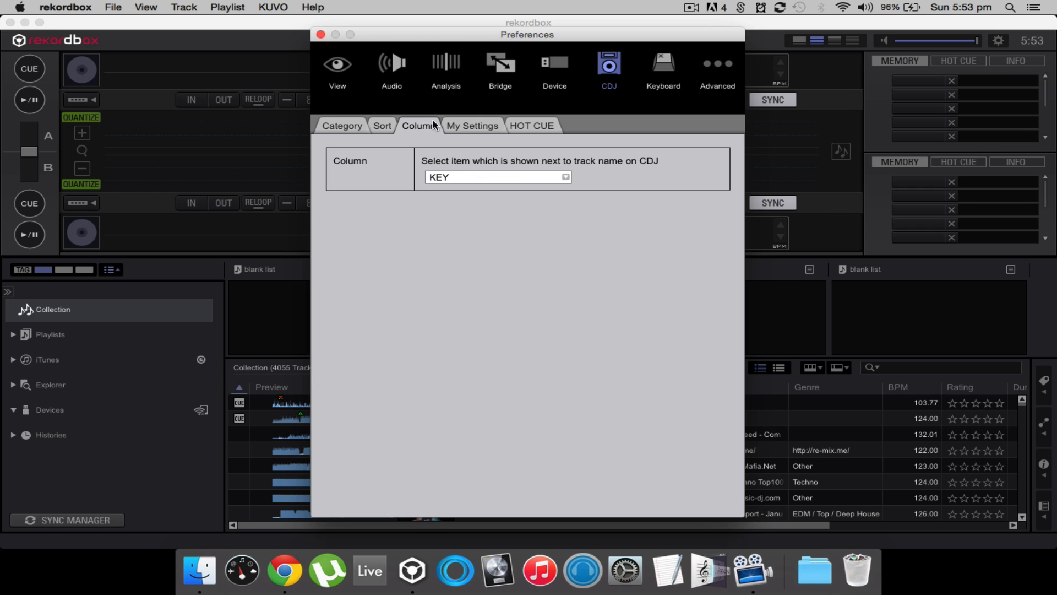
Step: Review the CDJ My Settings, including the play mode options, and the Hot Cue Auto Load setting
left_click(472, 126)
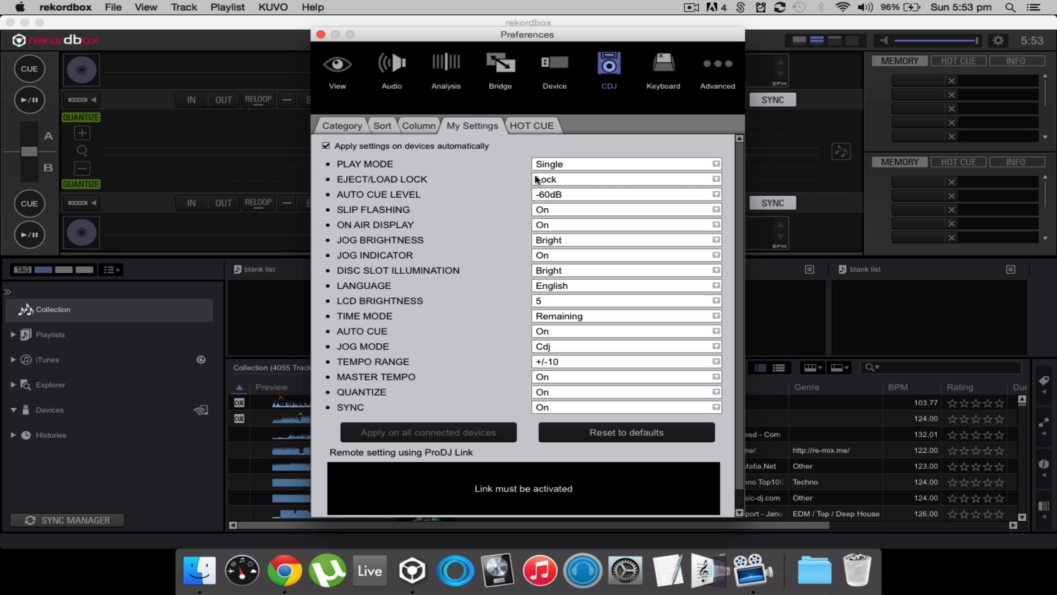
left_click(598, 164)
left_click(589, 191)
left_click(532, 125)
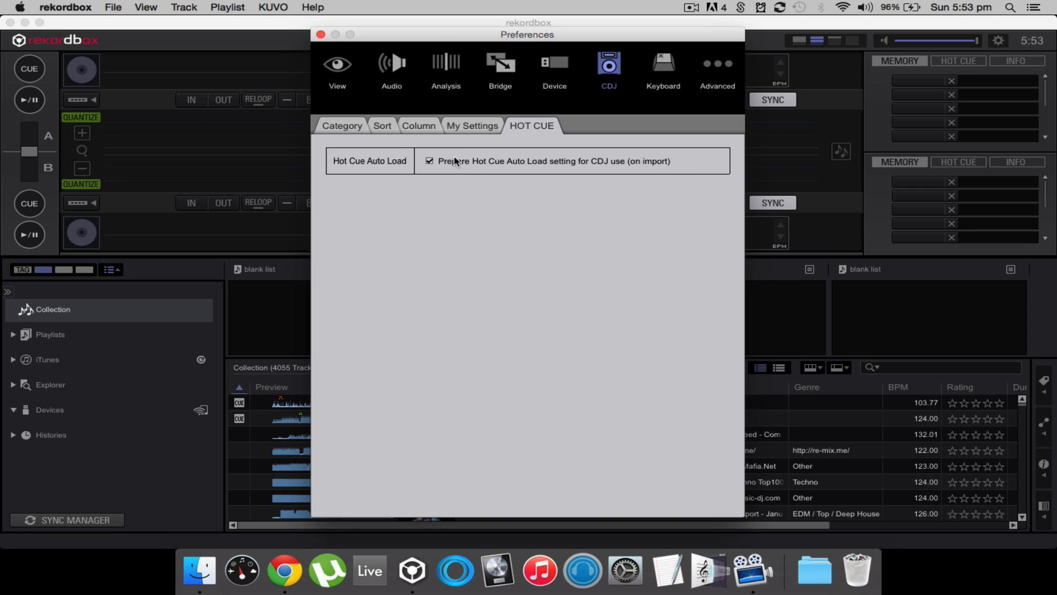
Step: Review the General keyboard shortcuts and the Advanced preferences, and close the preferences window
left_click(660, 65)
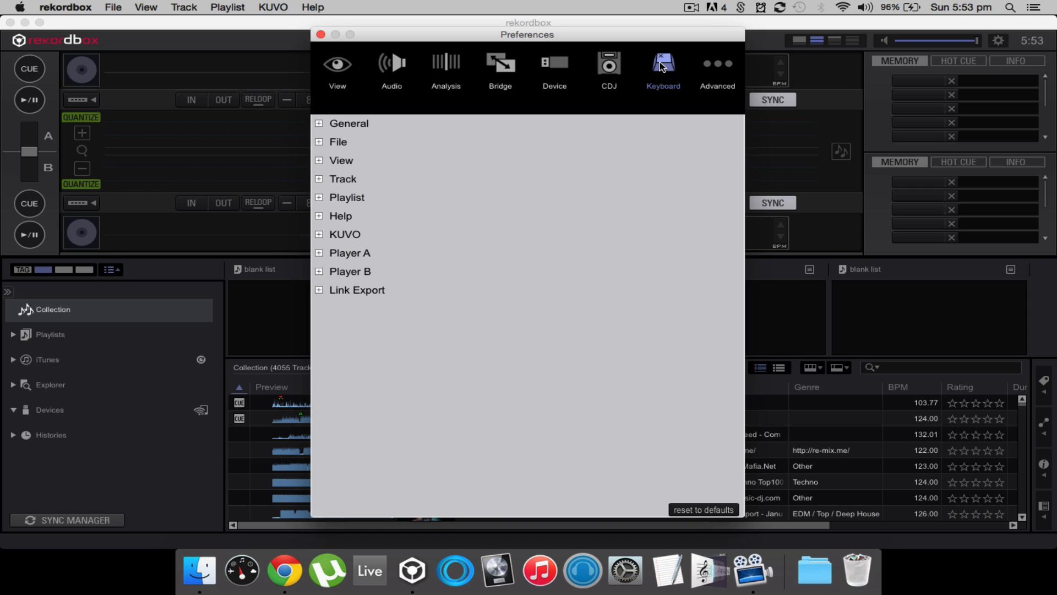
left_click(319, 124)
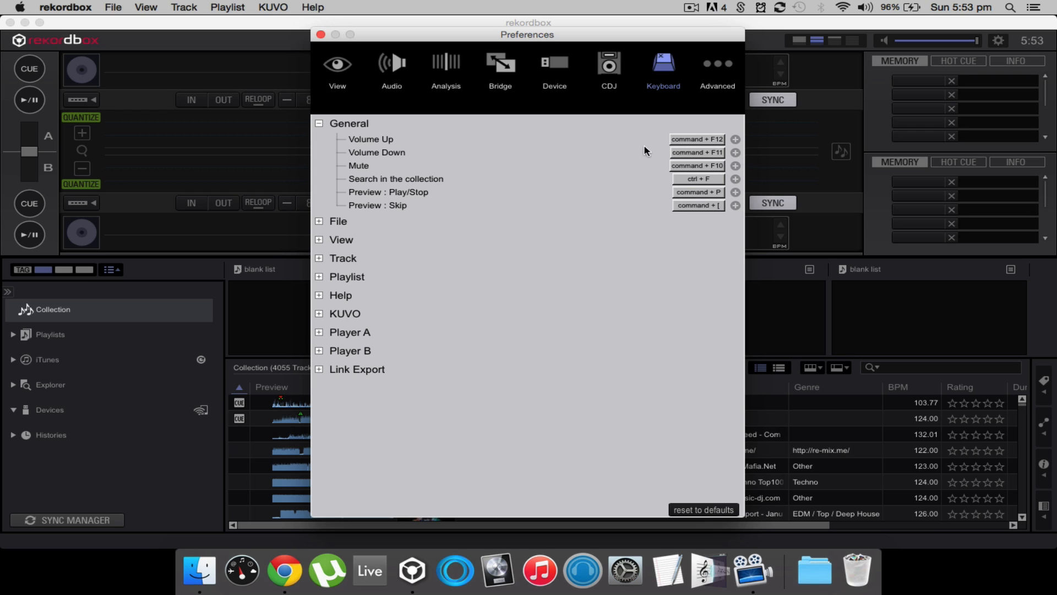
left_click(320, 125)
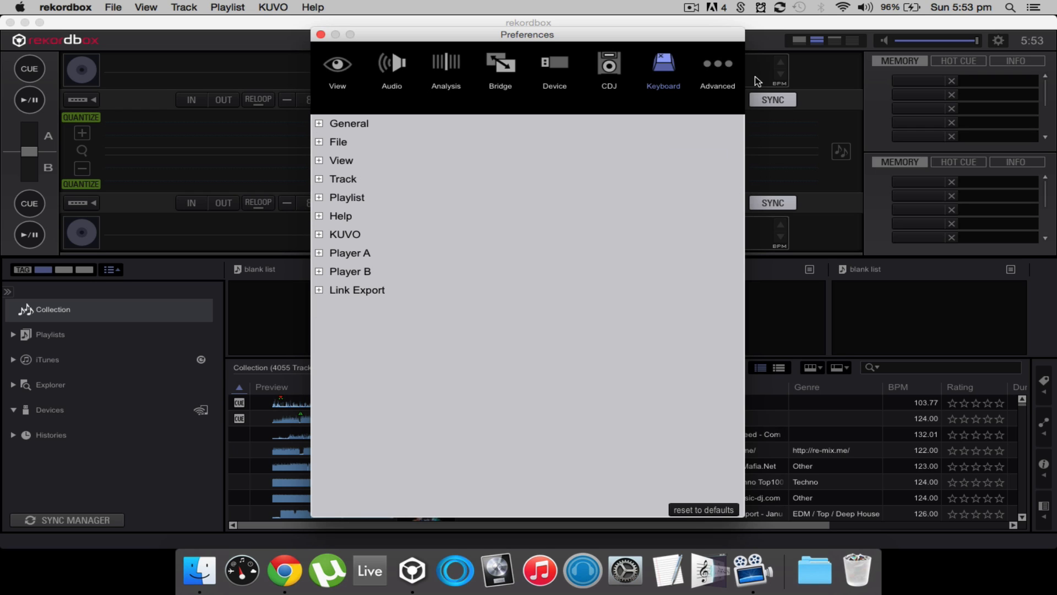
left_click(718, 66)
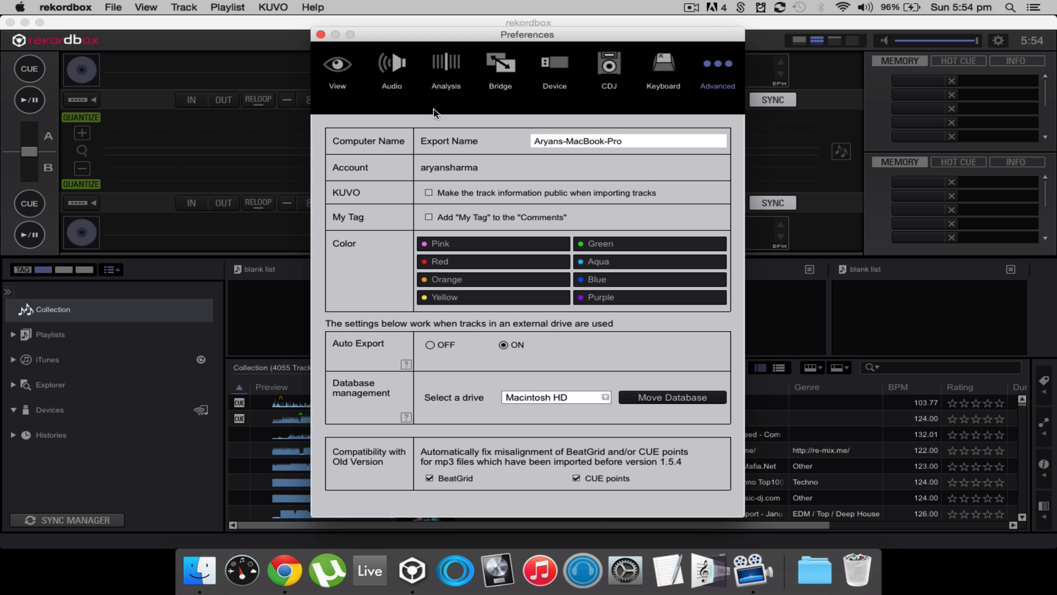
left_click(320, 35)
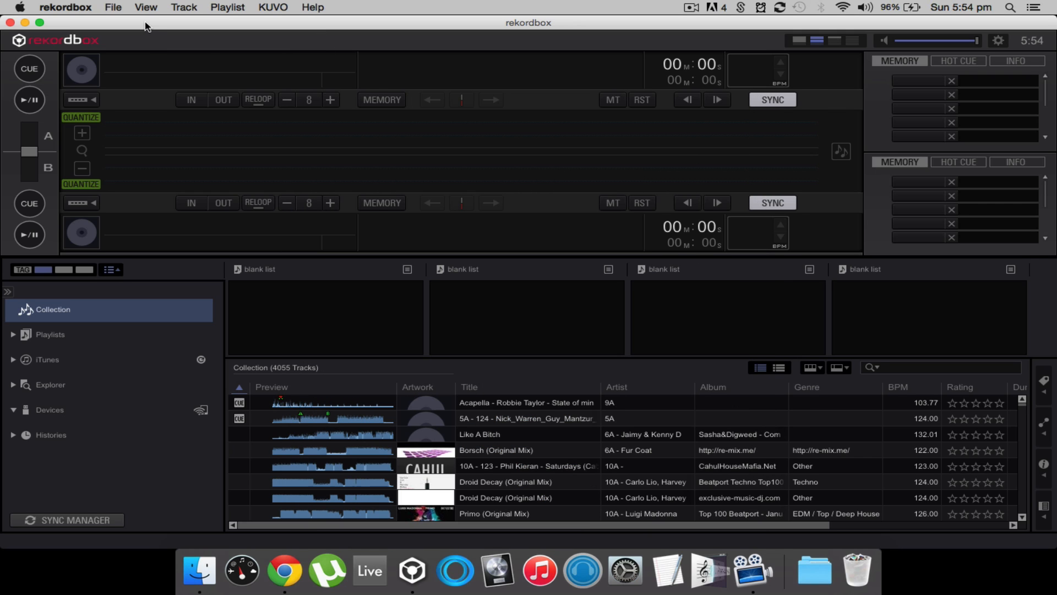
Step: Look through the existing playlists and collapse the Playlists tree again
left_click(71, 335)
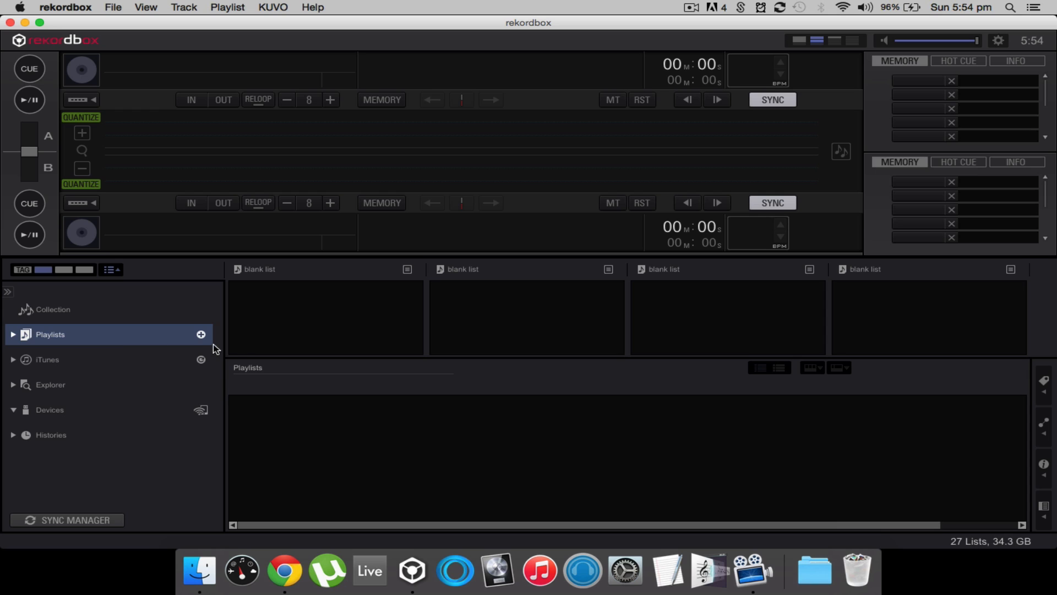
left_click(13, 336)
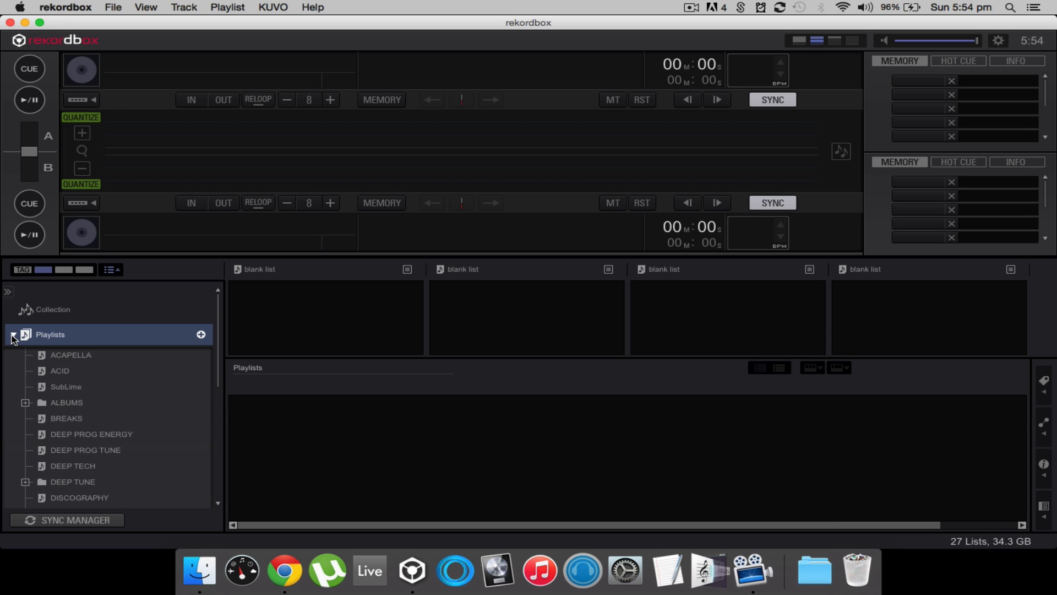
scroll(84, 392, "down", 1)
scroll(84, 392, "down", 5)
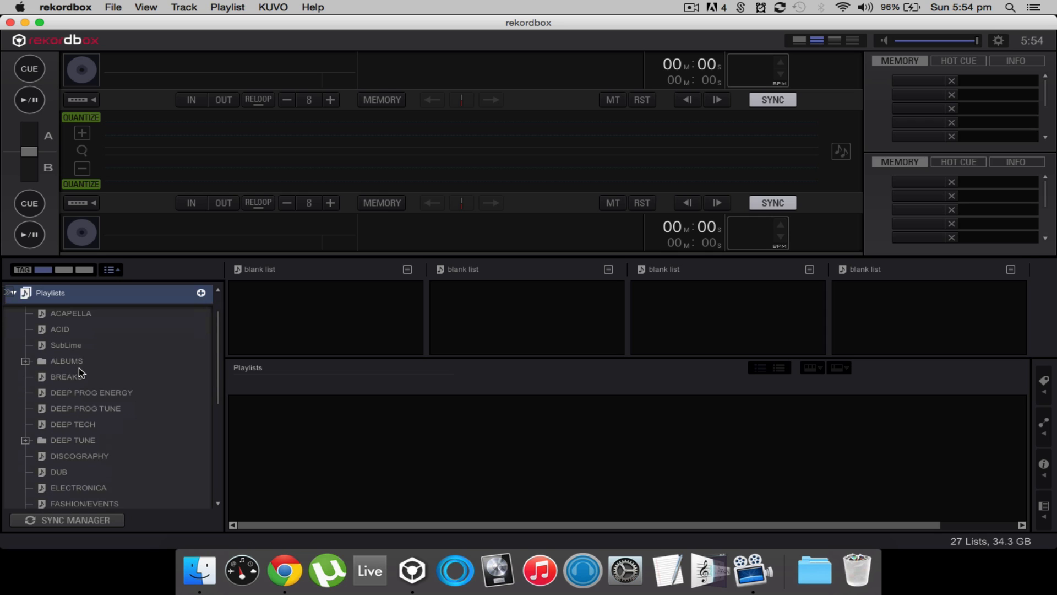
scroll(40, 360, "up", 6)
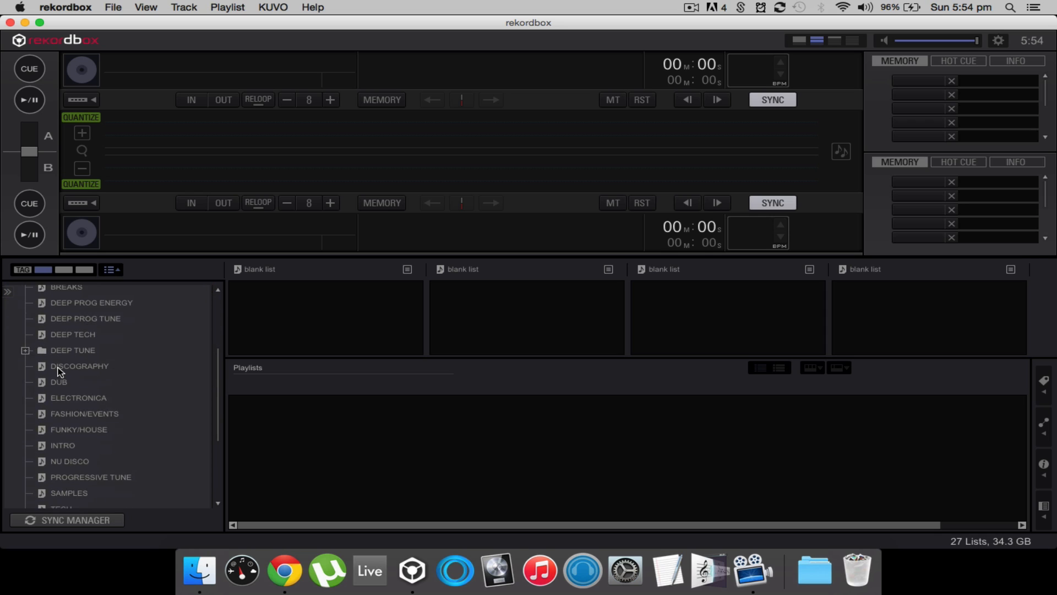
left_click(14, 334)
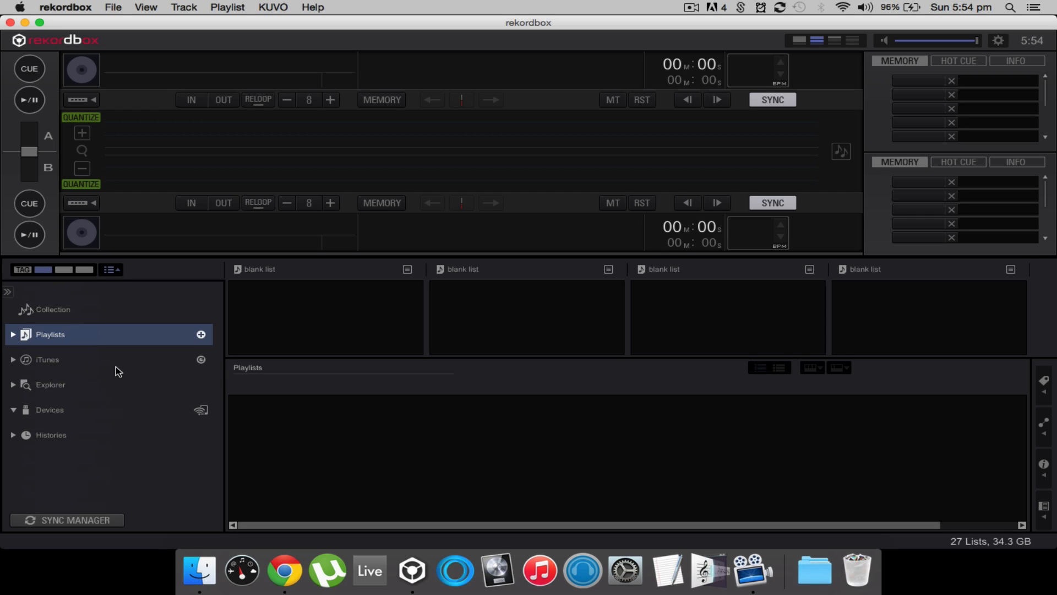
Step: Create a new playlist named "Tutorial Playlist 1"
left_click(201, 335)
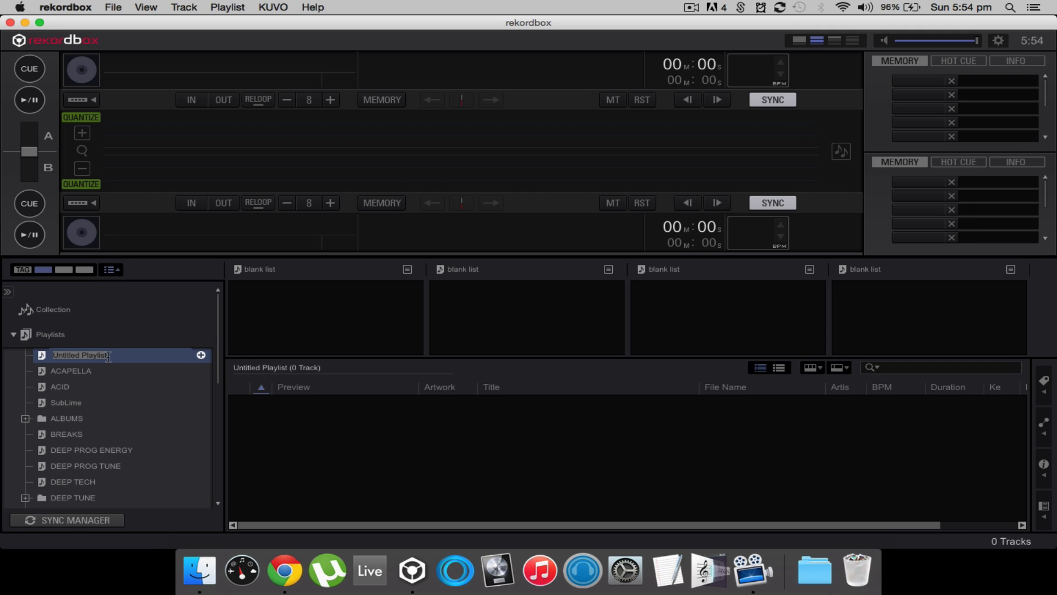
key("BackSpace")
type("Tutorial Playlist 1")
key("Return")
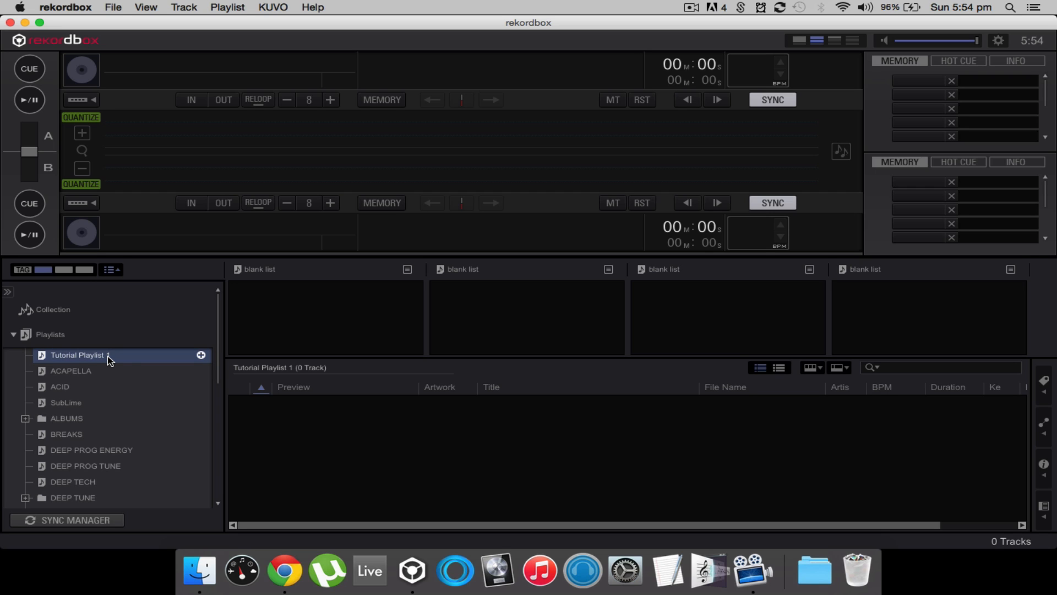
Step: Create another playlist named "Tutorial playlist2" below Tutorial Playlist 1
left_click(200, 355)
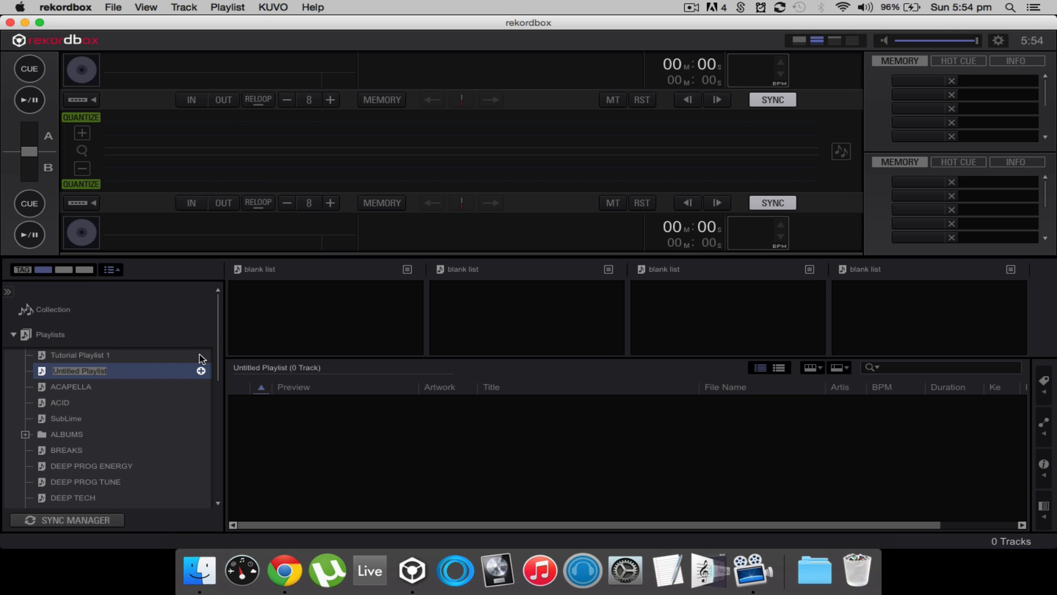
type("Tutp")
type("rias")
key("BackSpace")
type("l pl")
key("Return")
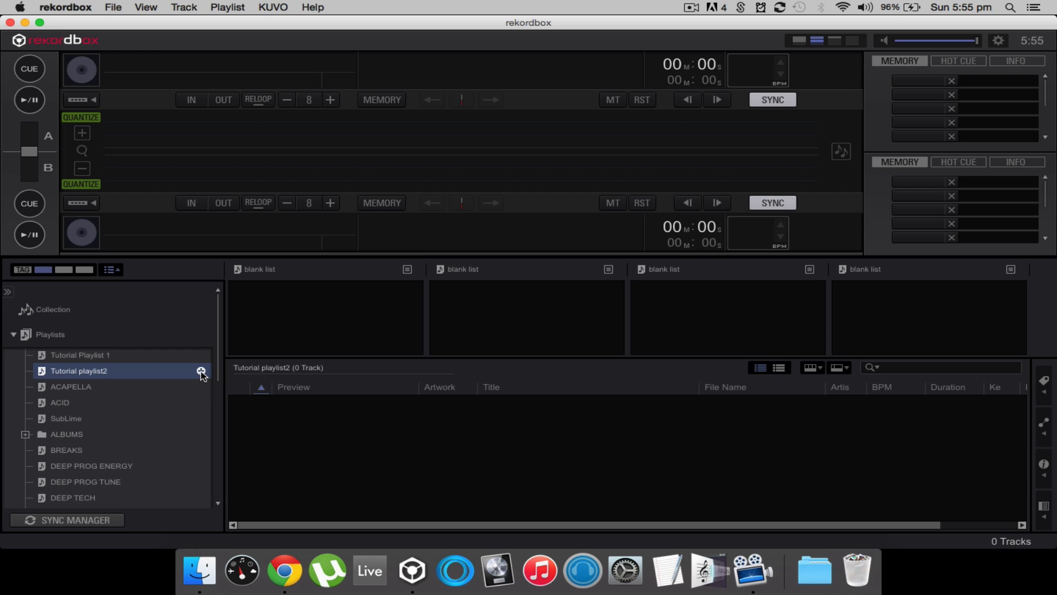
Step: Add an extra playlist with the default name below Tutorial playlist2 and delete it again
left_click(200, 371)
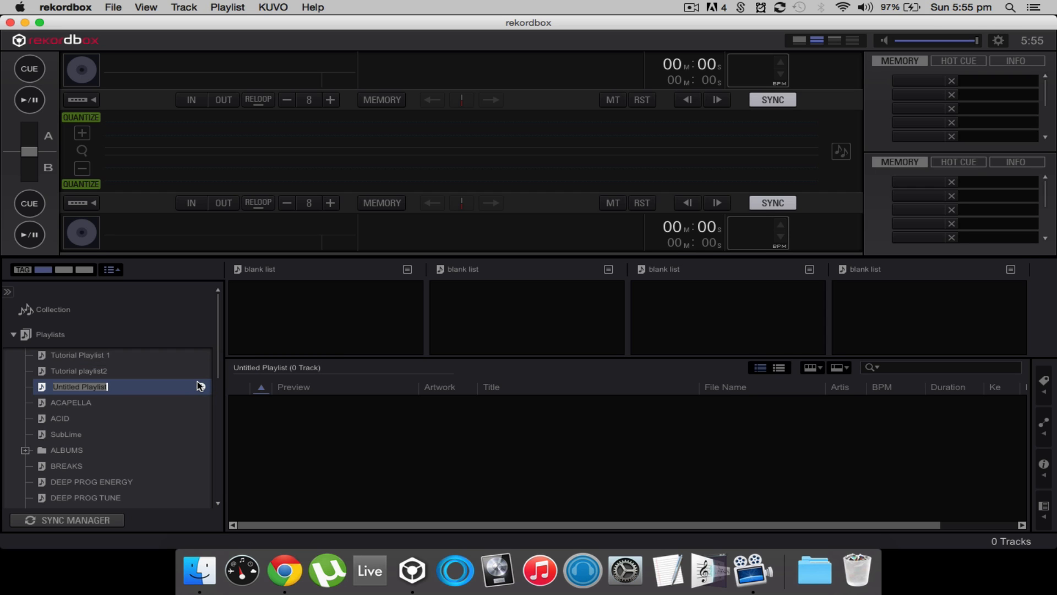
key("Return")
right_click(105, 387)
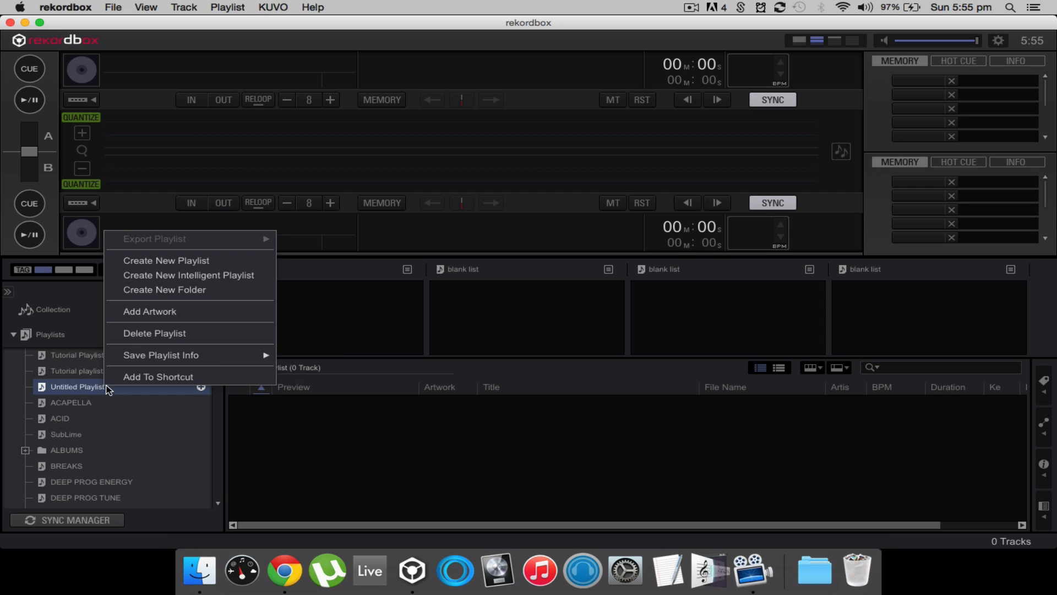
left_click(146, 334)
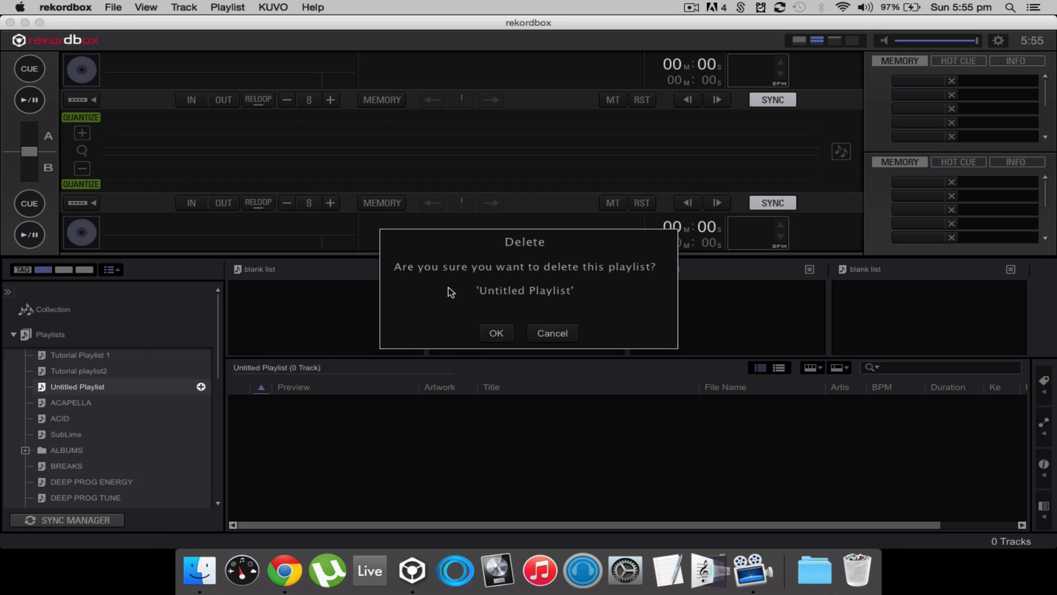
left_click(496, 333)
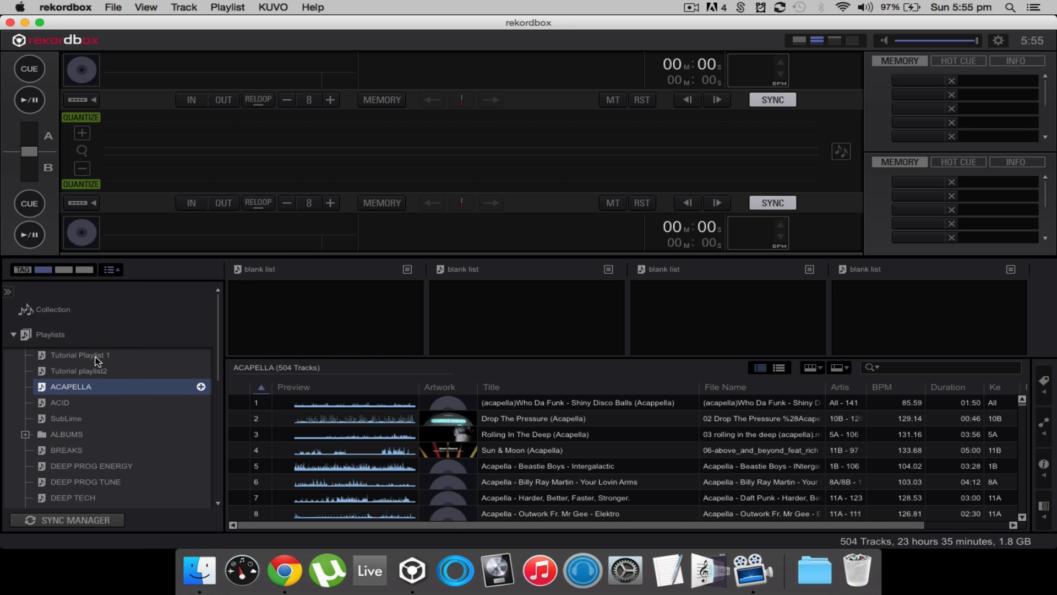
Step: Display Tutorial Playlist 1 and open its name for editing
left_click(98, 356)
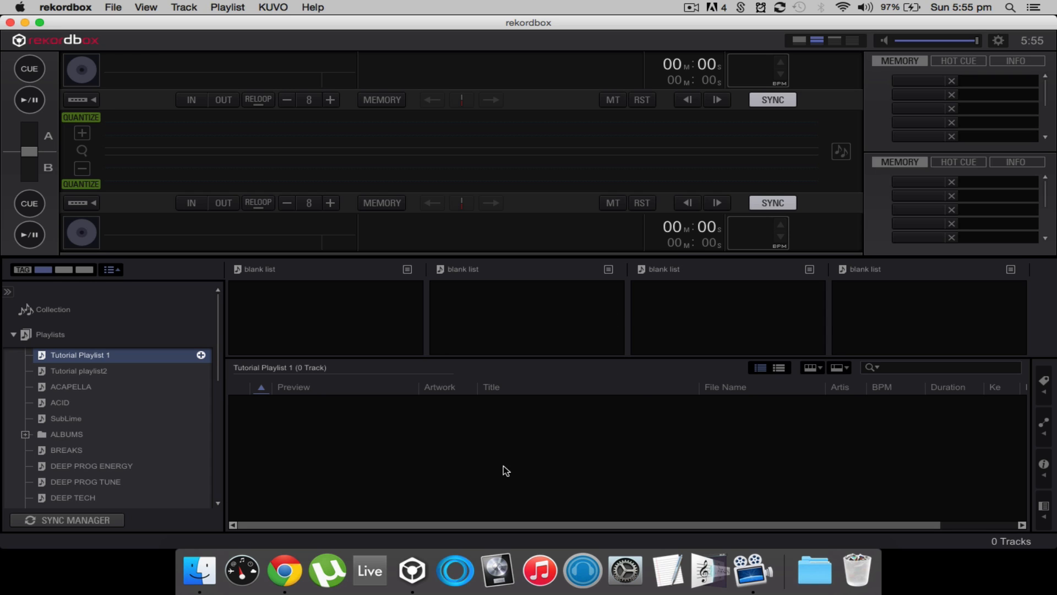
double_click(103, 356)
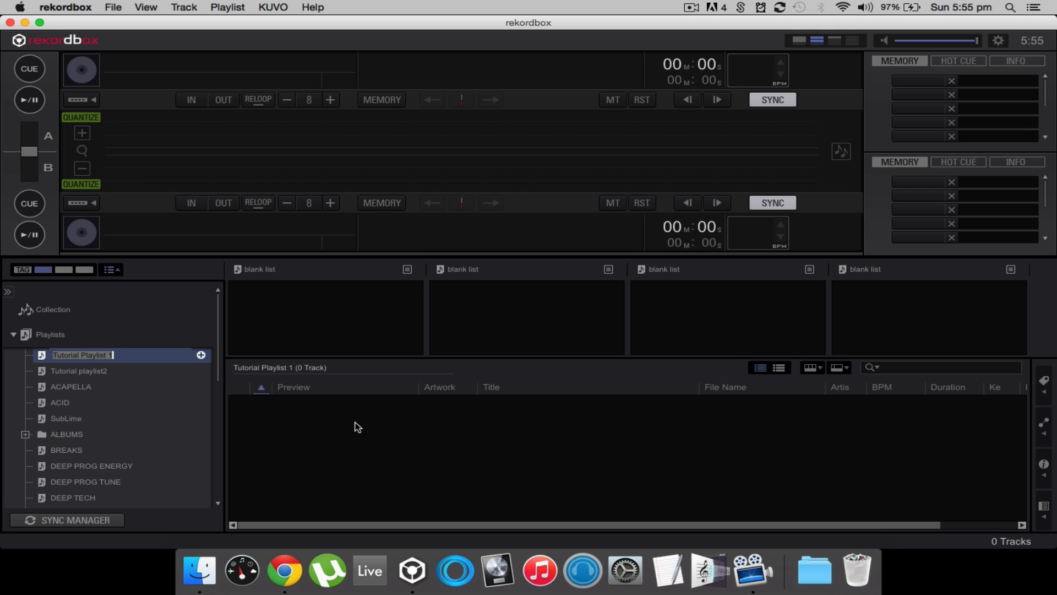
left_click(356, 428)
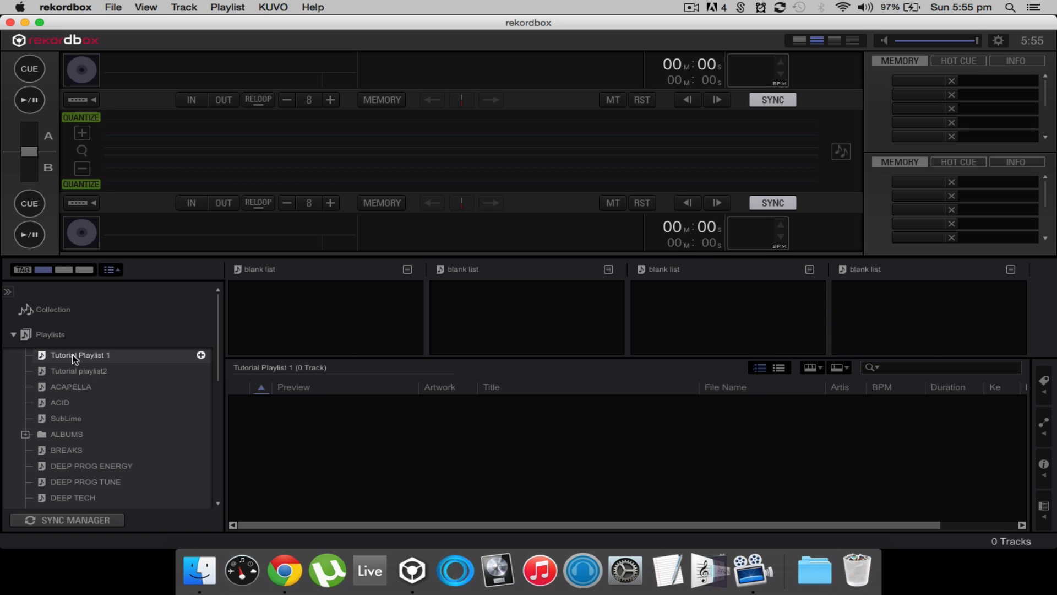
Step: Add Tutorial Playlist 1, Tutorial playlist2, SubLime and BREAKS, in that order, to the four blank palette lists
left_click_drag(74, 359, 283, 319)
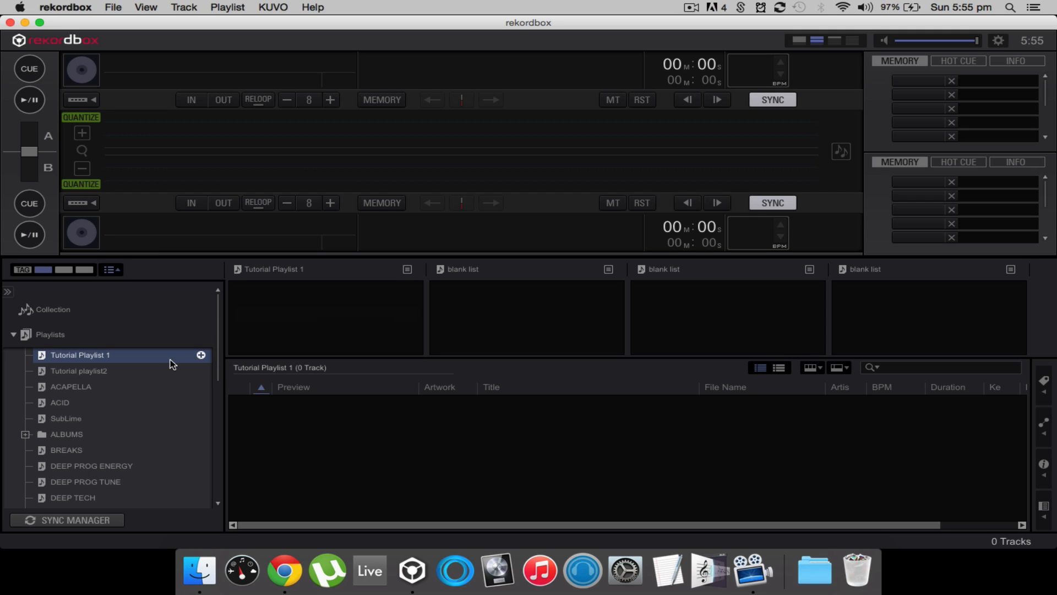
left_click_drag(96, 375, 444, 325)
left_click_drag(68, 418, 696, 325)
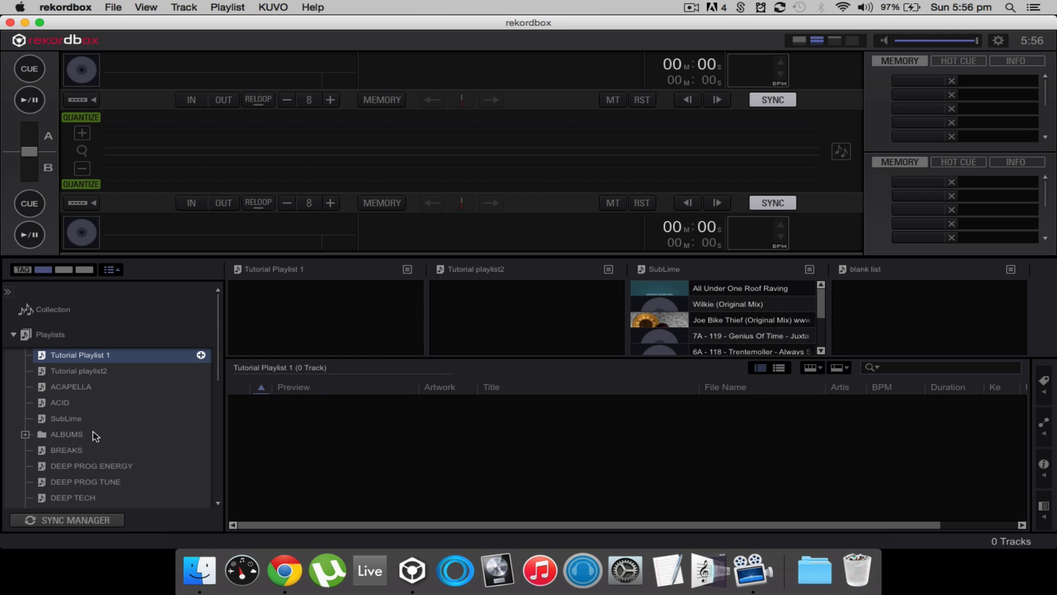
left_click_drag(62, 455, 903, 326)
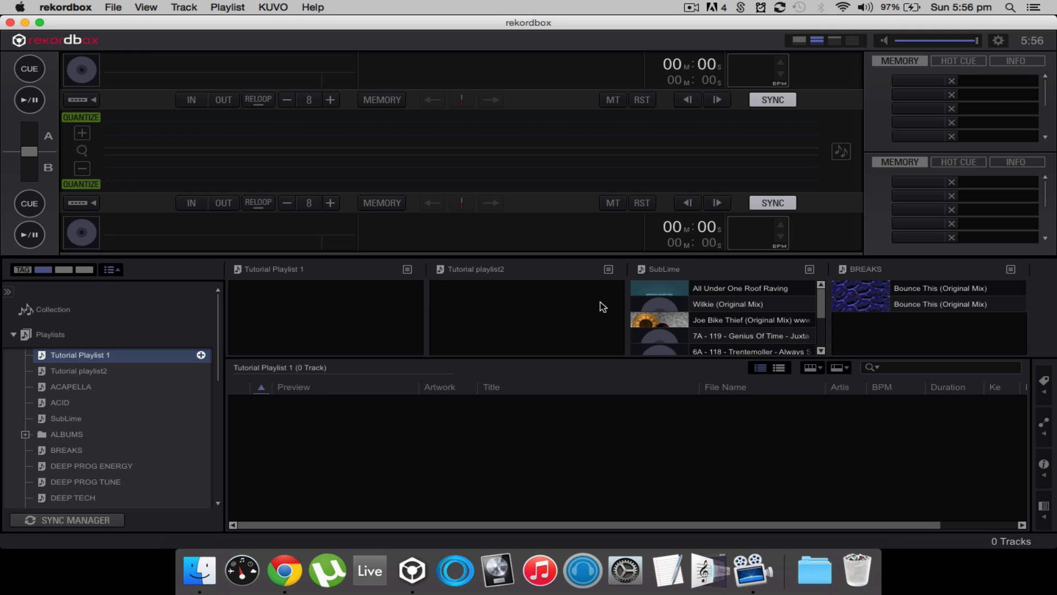
Step: Remove SubLime, BREAKS, Tutorial playlist2 and Tutorial Playlist 1 from the palette
left_click(810, 270)
left_click(797, 293)
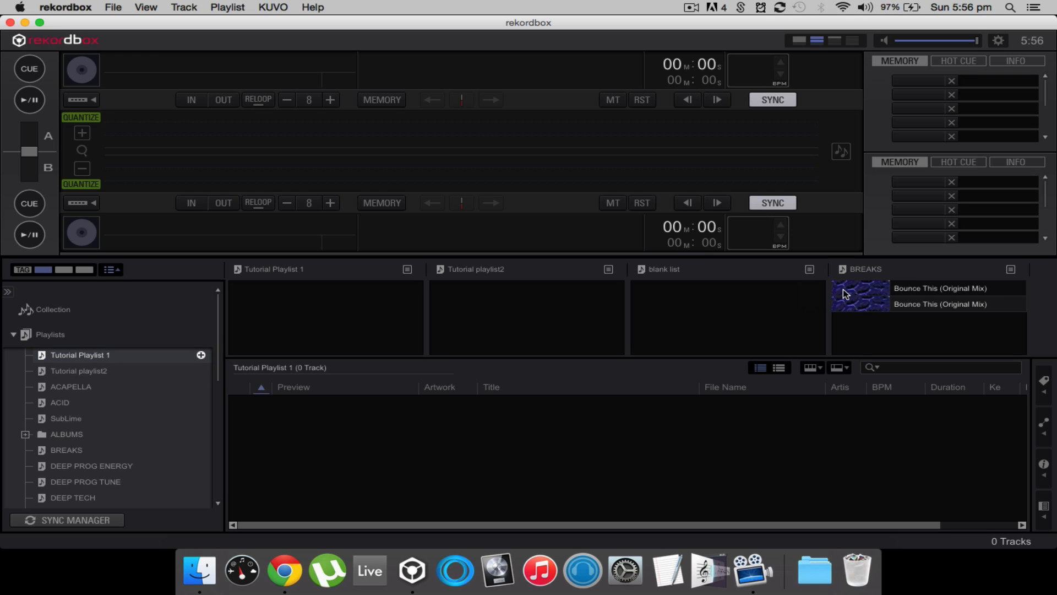
left_click(1011, 269)
left_click(998, 293)
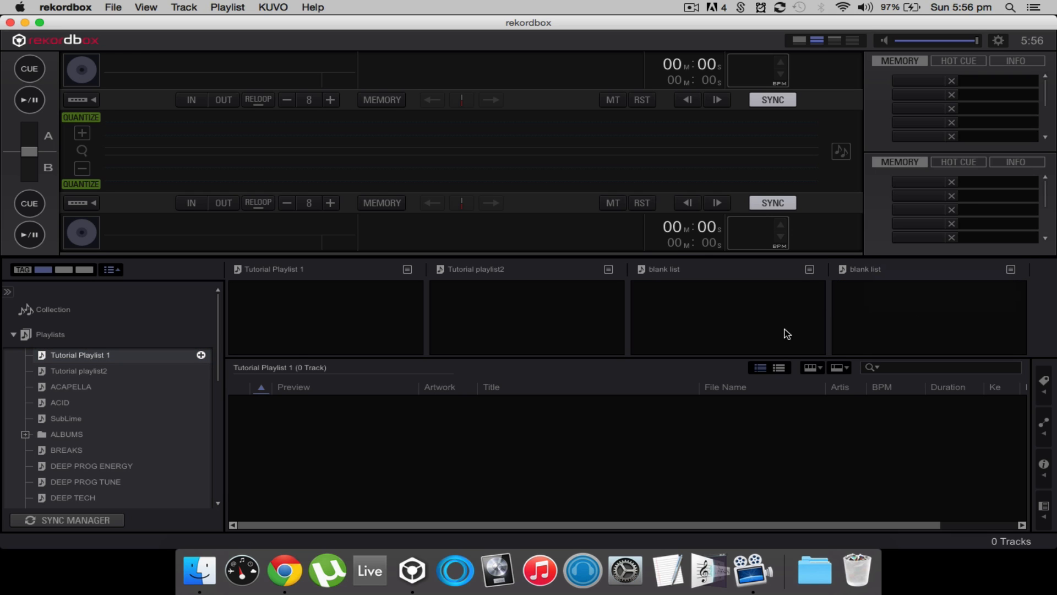
left_click(608, 269)
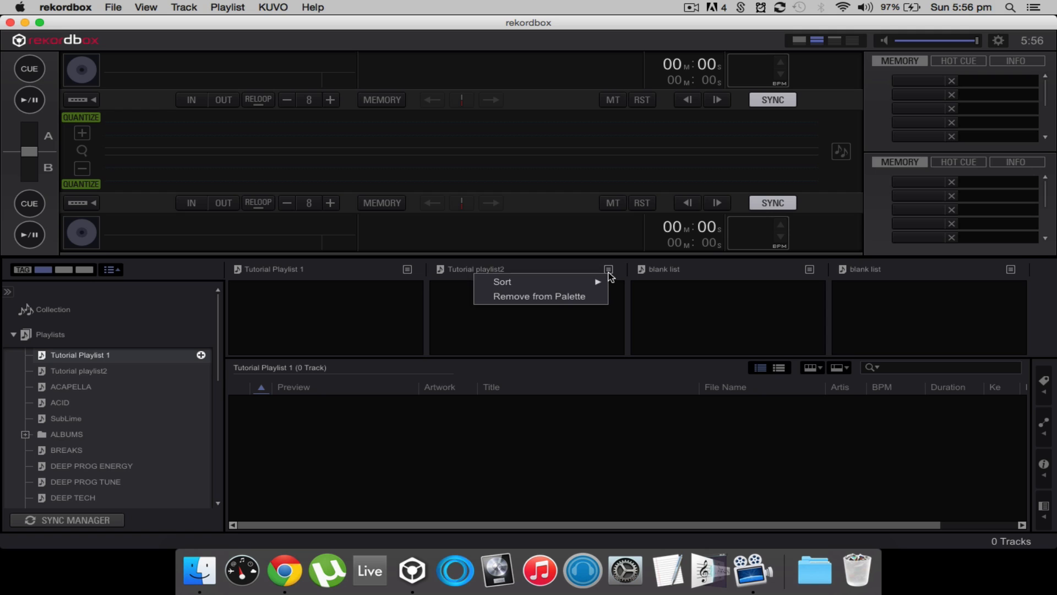
left_click(594, 295)
left_click(407, 269)
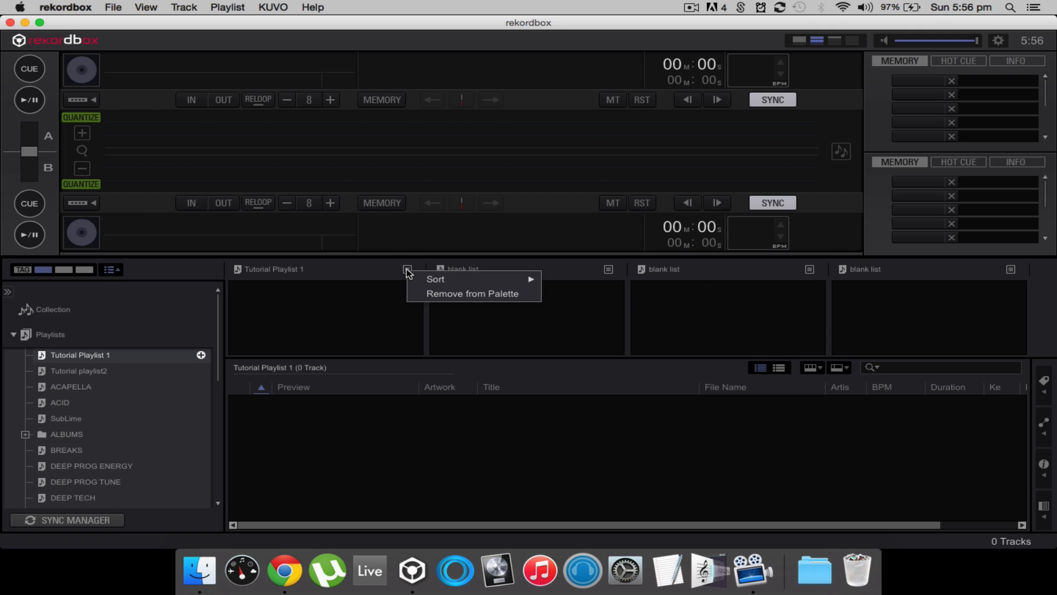
left_click(414, 293)
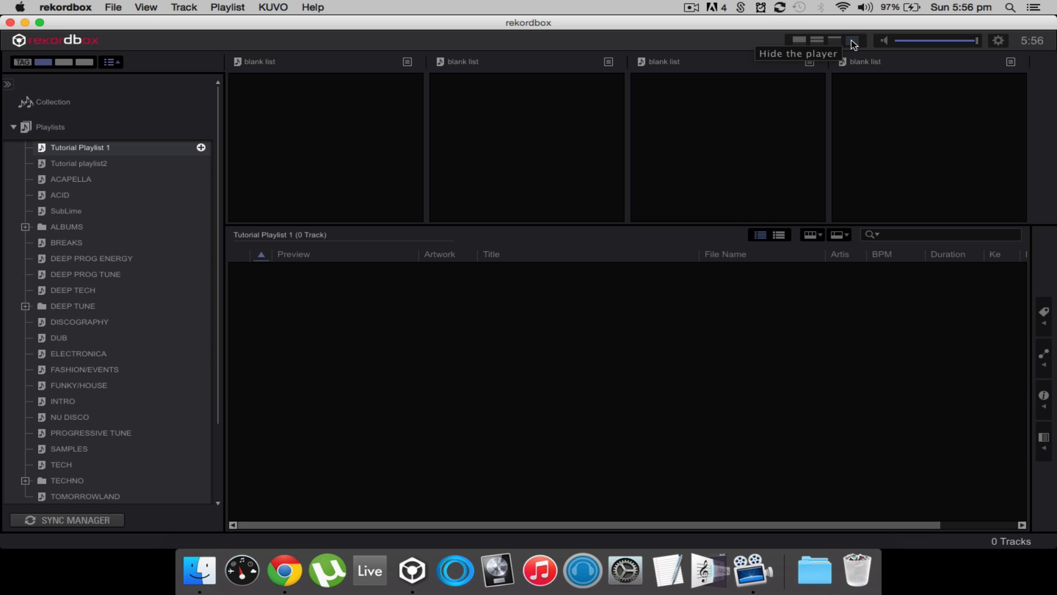
Step: View the hidden, simple, two-deck and full single-player layouts one after another
left_click(852, 43)
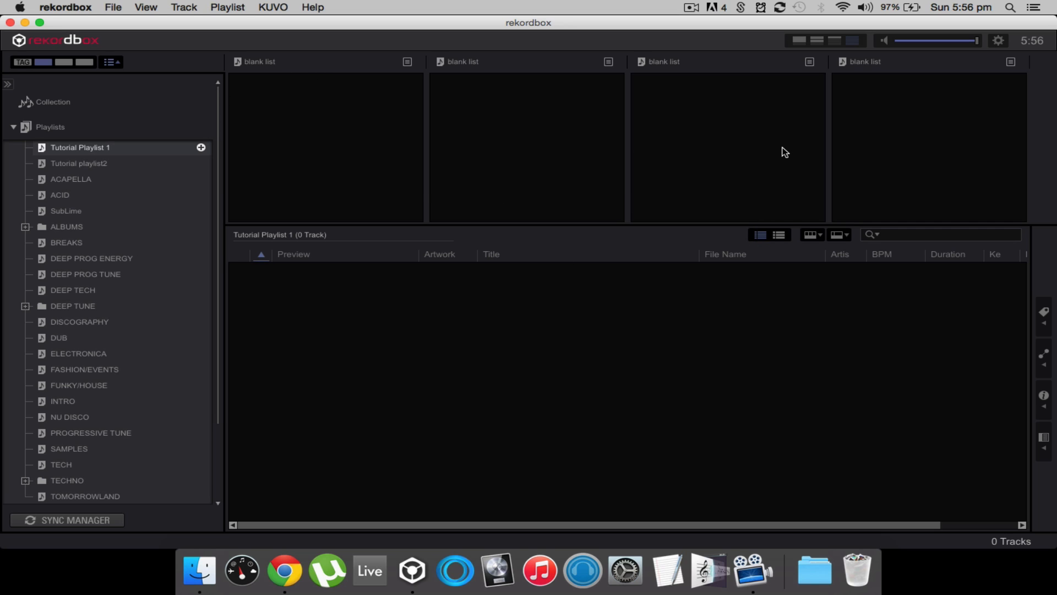
left_click(835, 41)
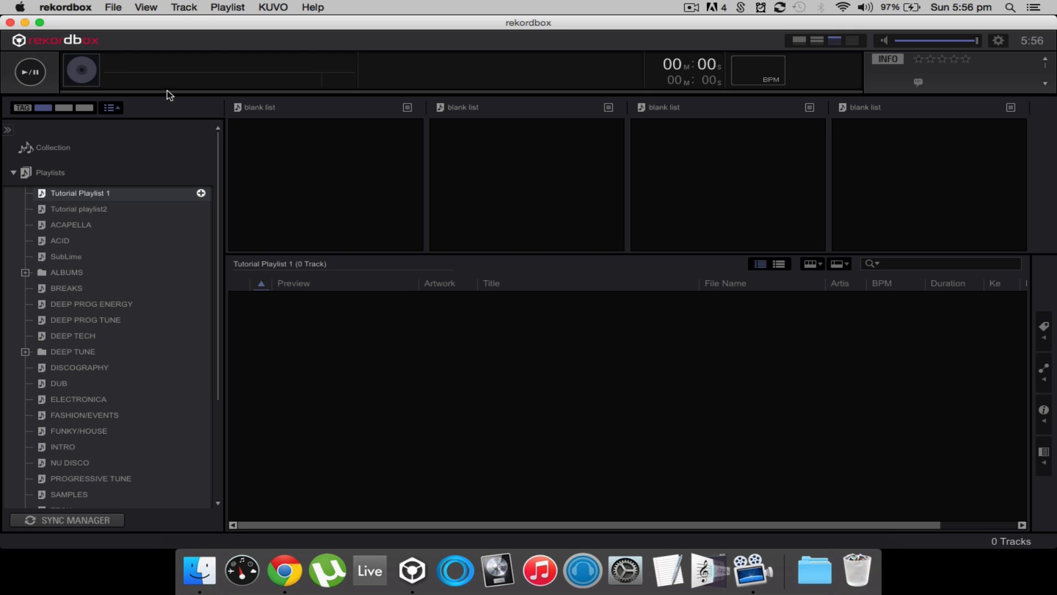
left_click(817, 40)
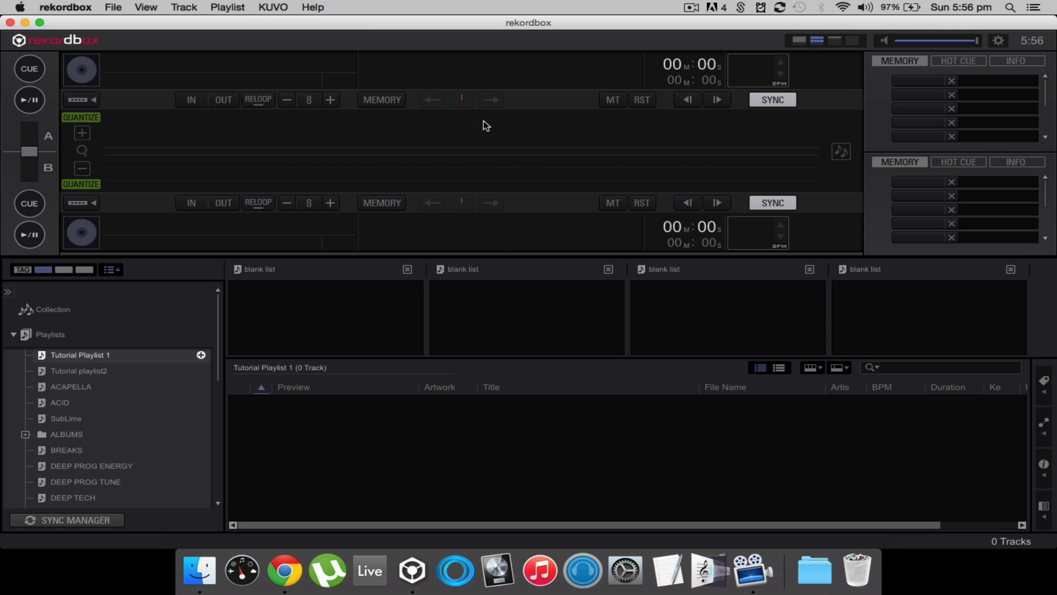
left_click(798, 41)
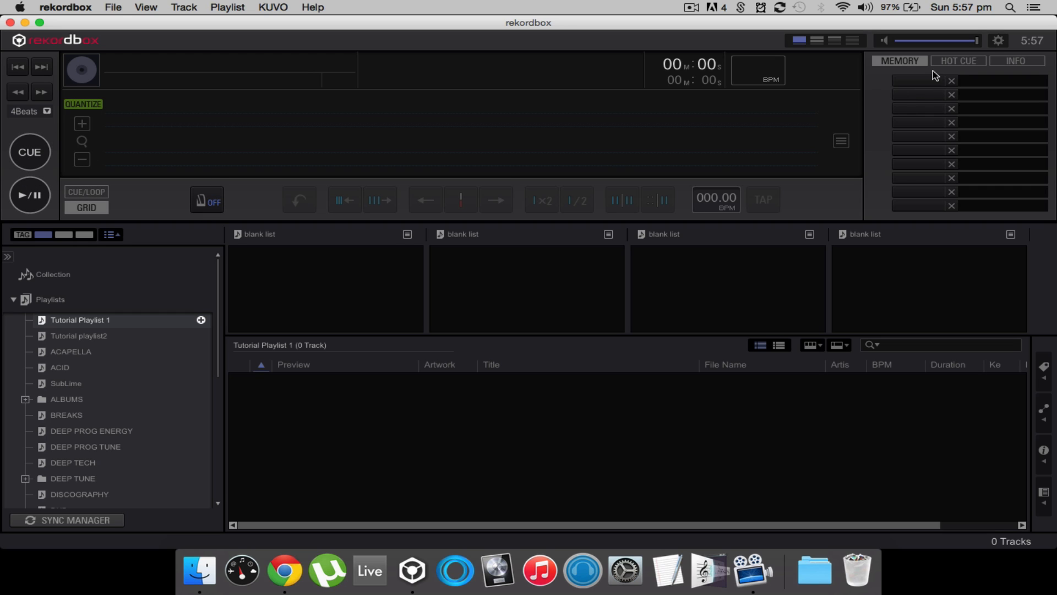
Step: Look at the single player's Hot Cue, Info and Memory views, and restore the two-deck layout
left_click(948, 62)
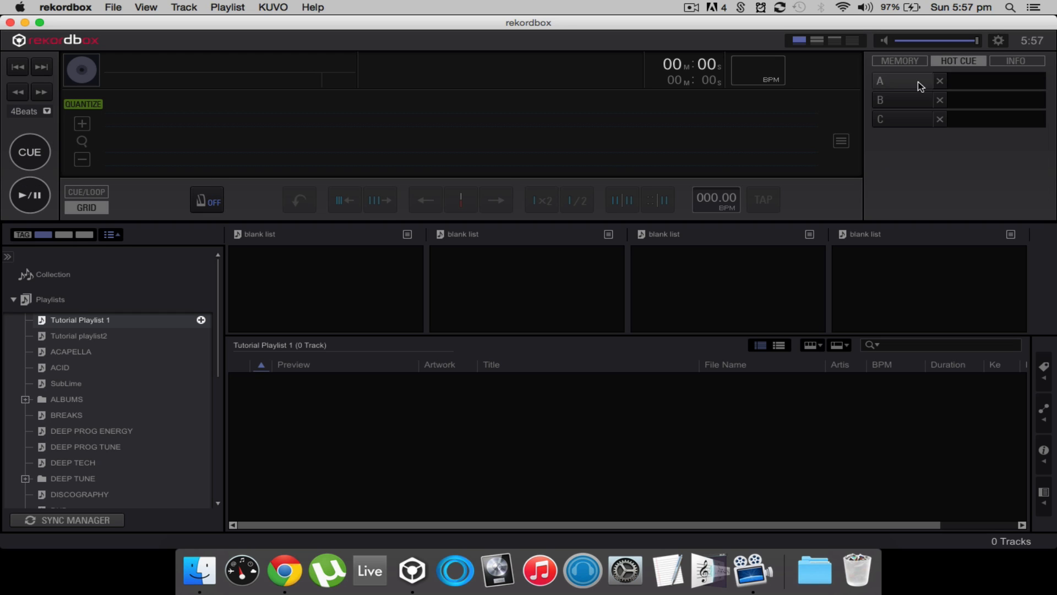
left_click(1036, 63)
left_click(965, 65)
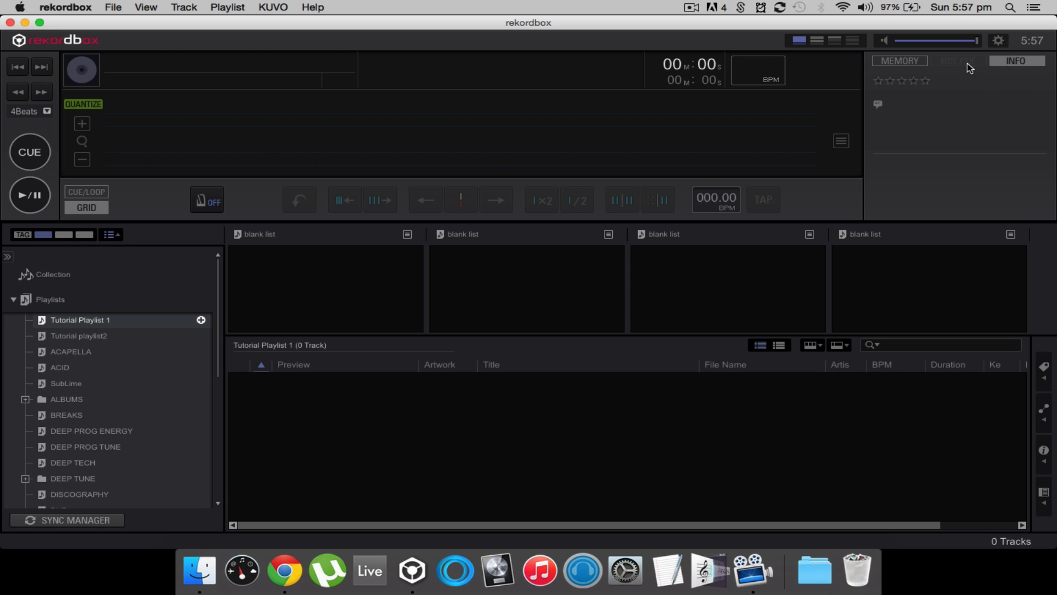
left_click(916, 61)
left_click(817, 40)
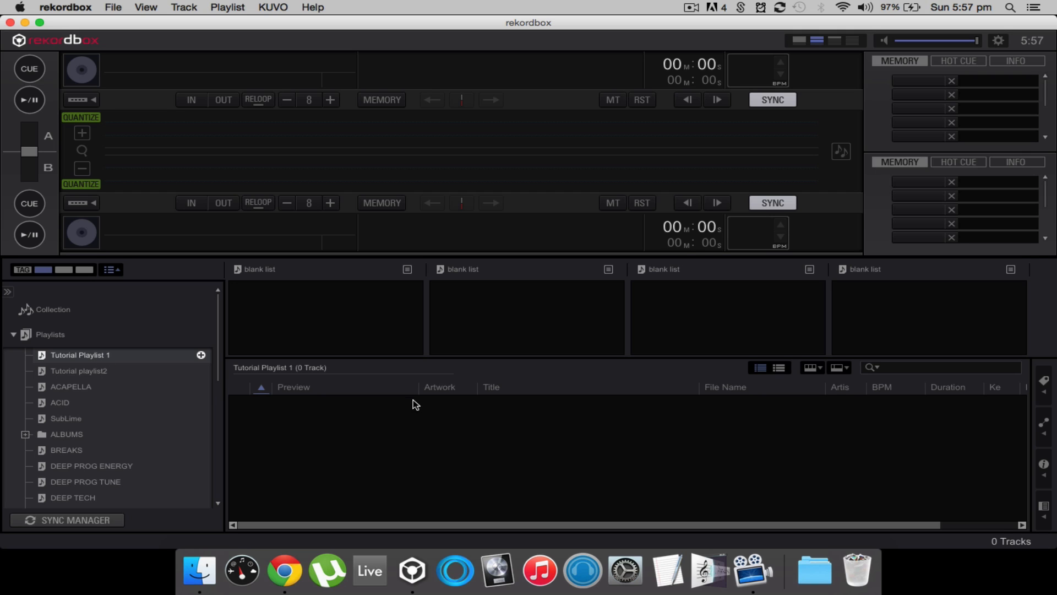
Step: Select Tutorial Playlist 1 and open the Downloads folder in a Finder window beside the track list
left_click(107, 359)
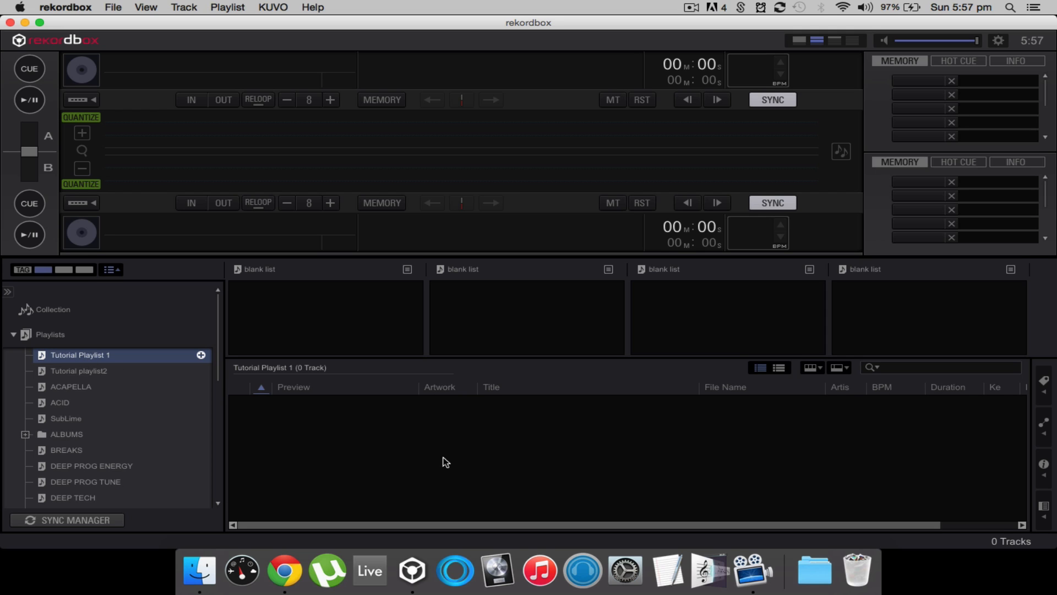
double_click(78, 357)
left_click(120, 386)
left_click(133, 355)
left_click(815, 569)
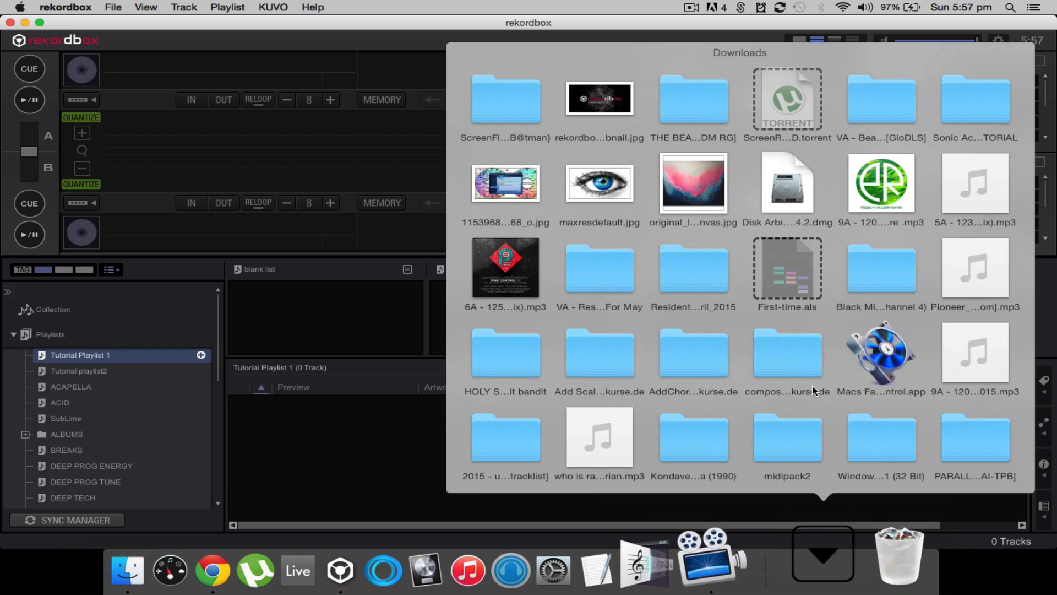
scroll(811, 385, "down", 3)
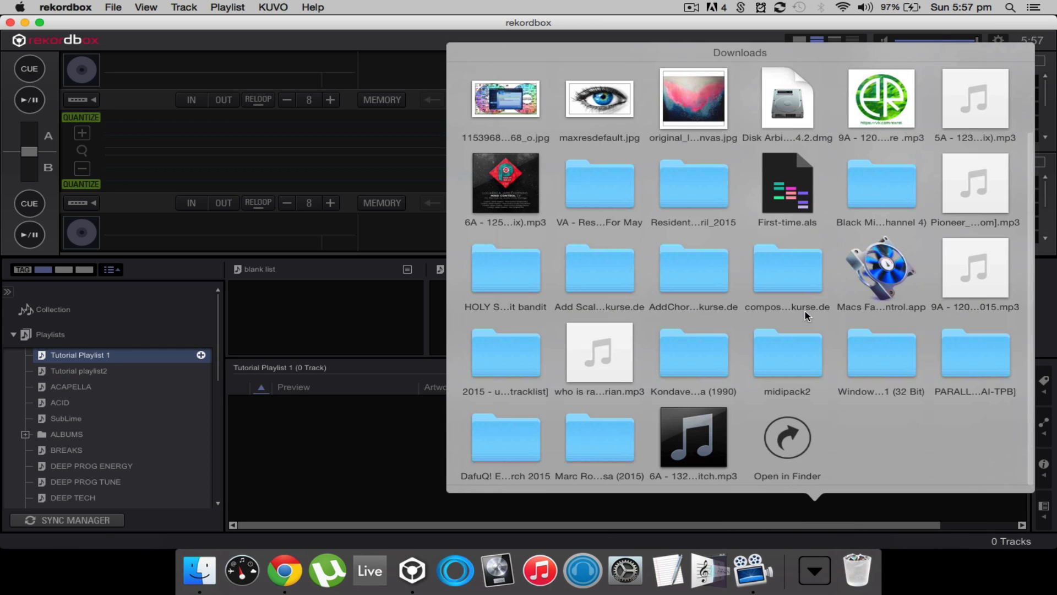
left_click(804, 442)
left_click_drag(569, 114, 617, 74)
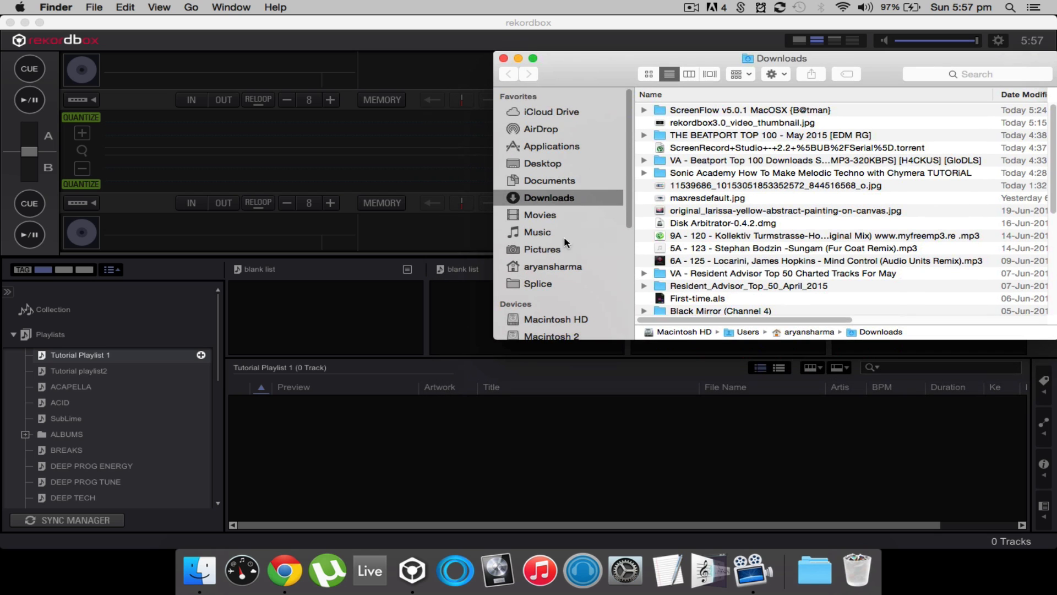
Step: Add the "Threes (Original Mix) Master" MP3 from the discography folder in Music to Tutorial Playlist 1
left_click(559, 232)
double_click(700, 112)
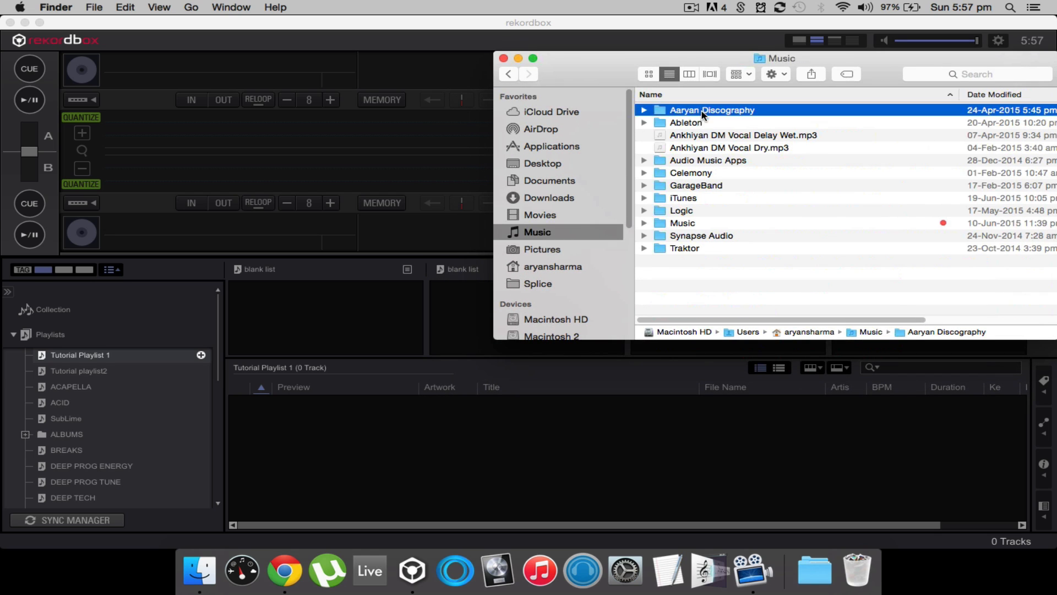
left_click_drag(594, 73, 698, 71)
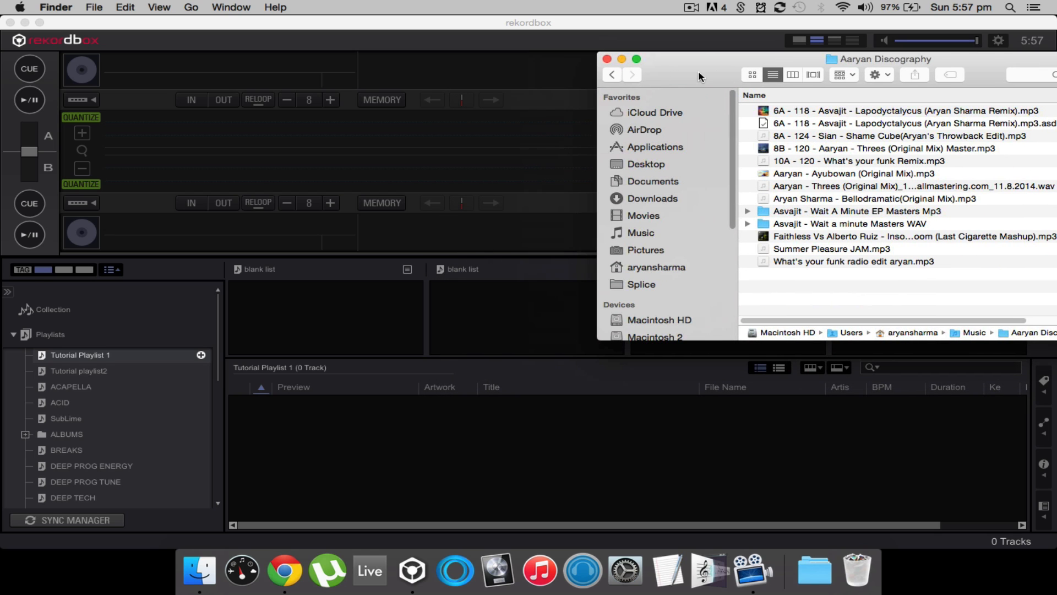
left_click_drag(834, 149, 354, 449)
left_click(465, 428)
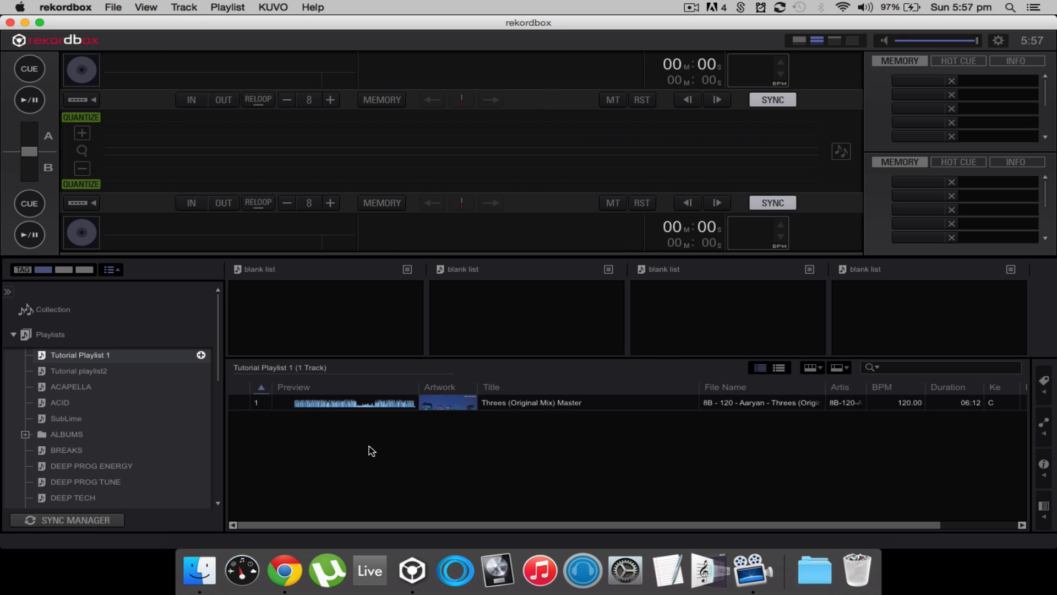
Step: Add the "Kartech - Larissa" remix MixDown WAV from the Desktop to Tutorial Playlist 1, and look at both tutorial playlists
left_click(125, 368)
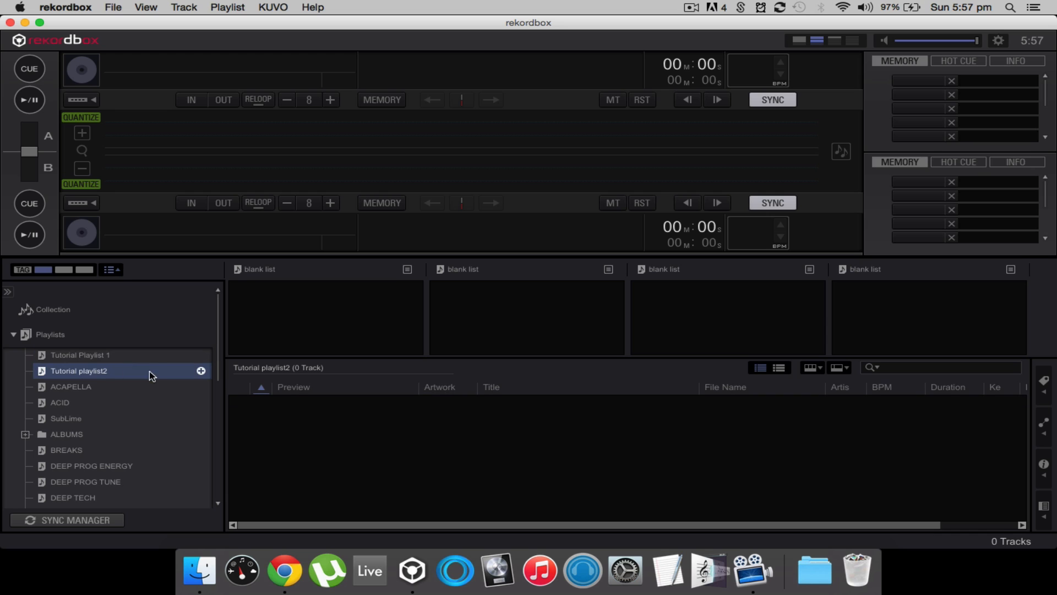
left_click(147, 356)
left_click(199, 570)
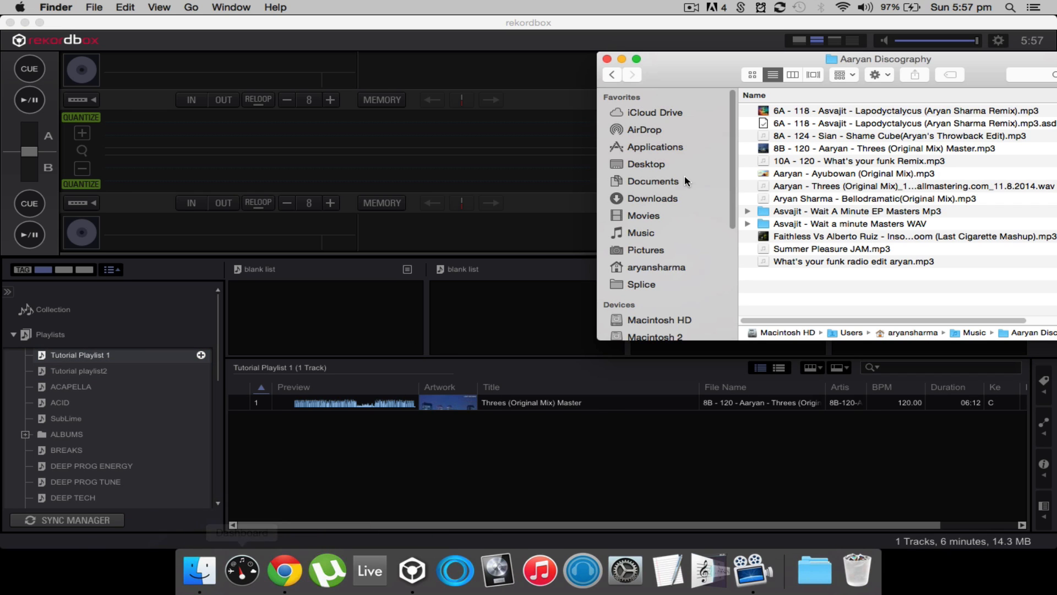
left_click(672, 164)
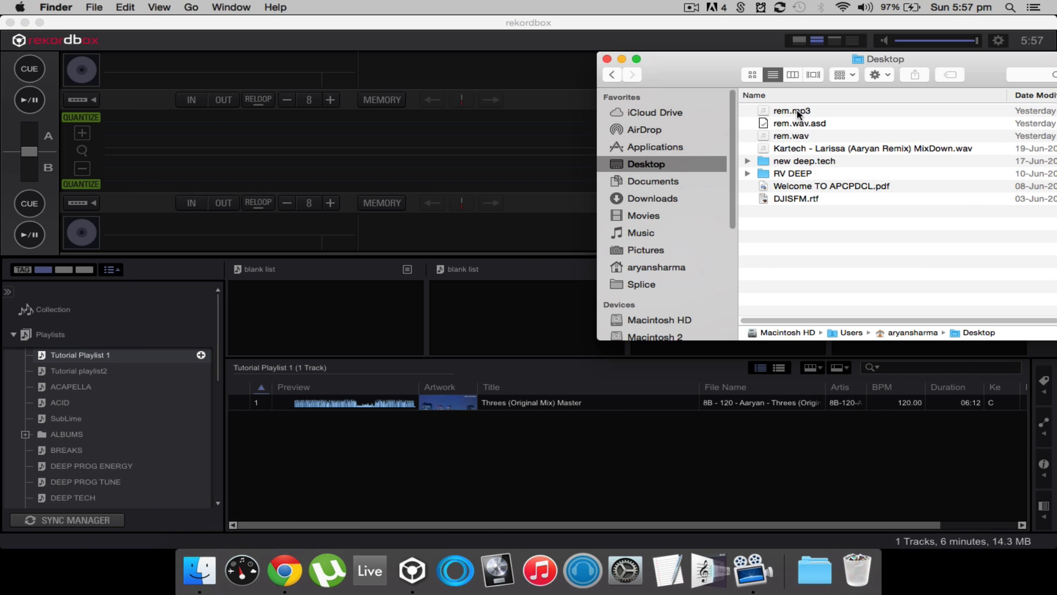
left_click_drag(825, 150, 538, 439)
left_click(521, 462)
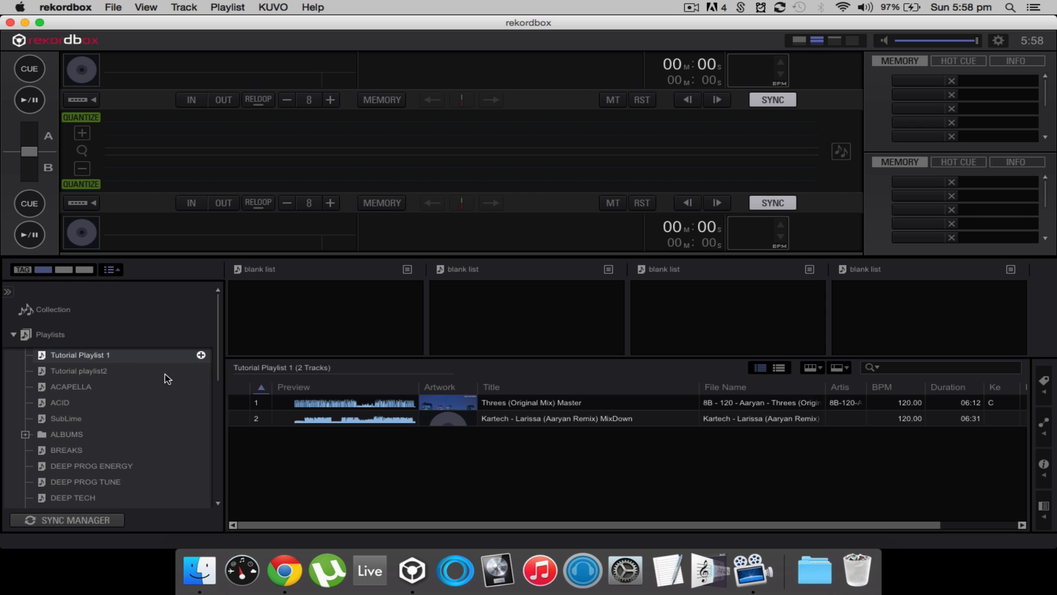
left_click(121, 370)
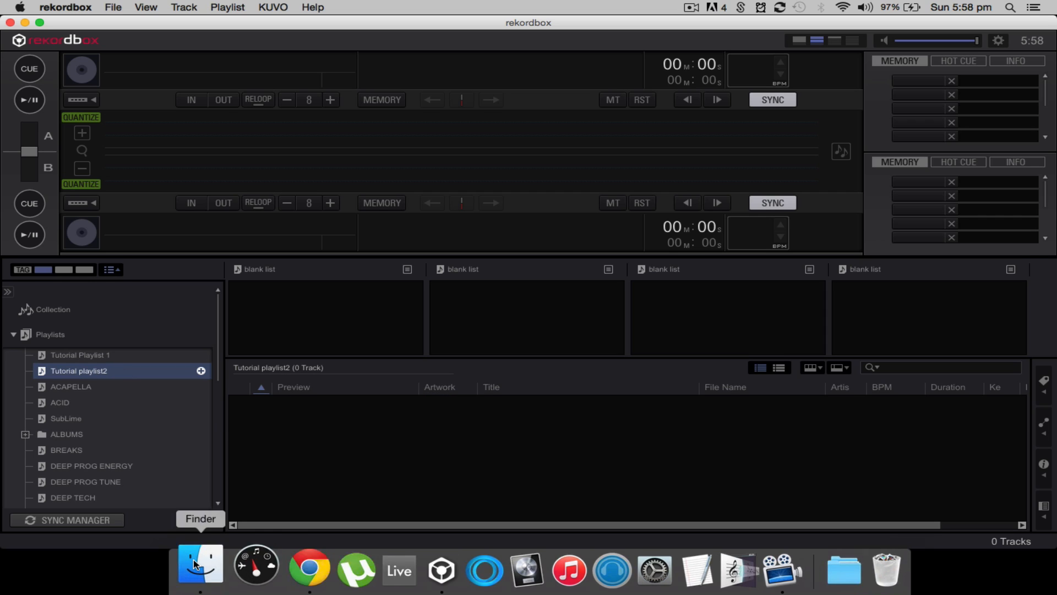
left_click(80, 357)
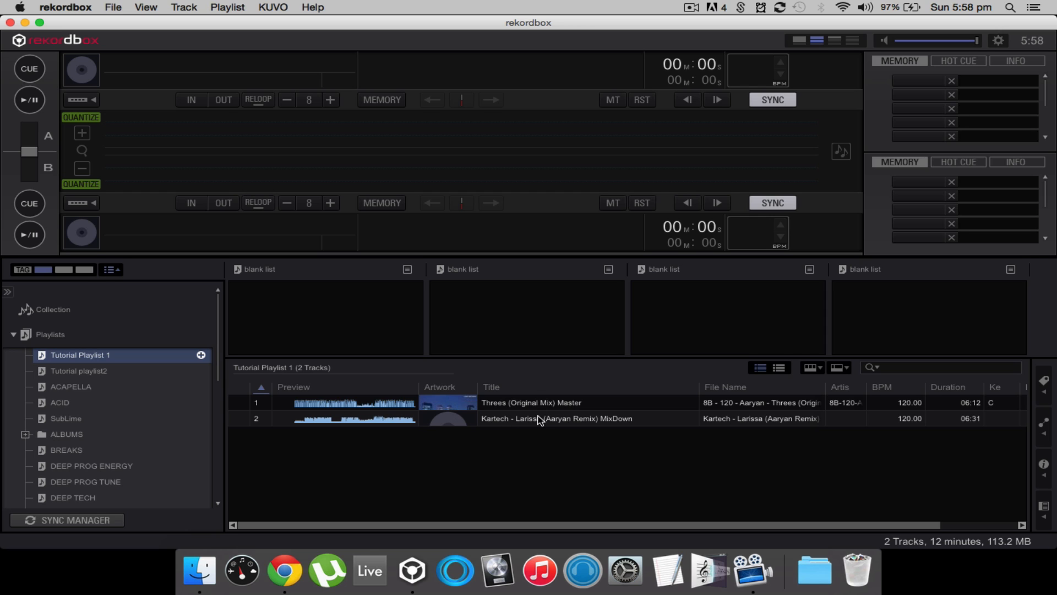
Step: Add rem.mp3 from the Desktop folder in Finder to Tutorial Playlist 1
left_click(199, 571)
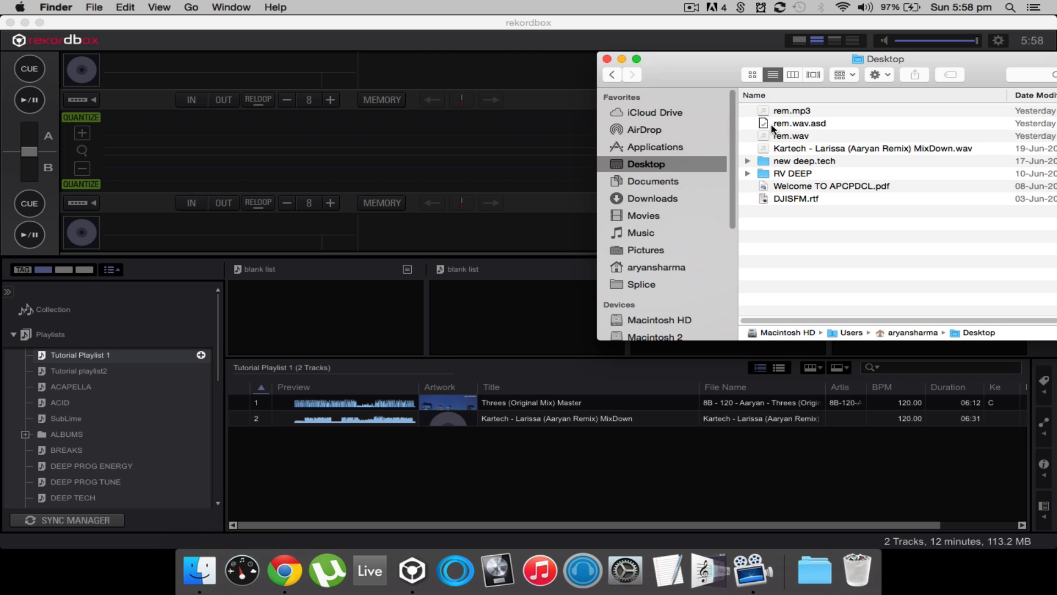
left_click_drag(773, 113, 545, 484)
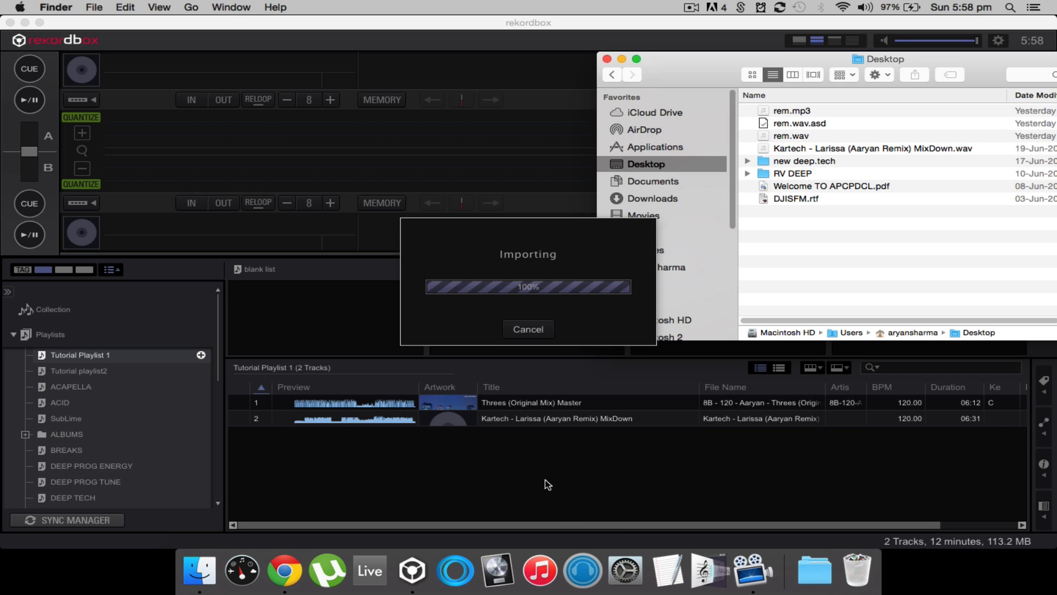
left_click(632, 484)
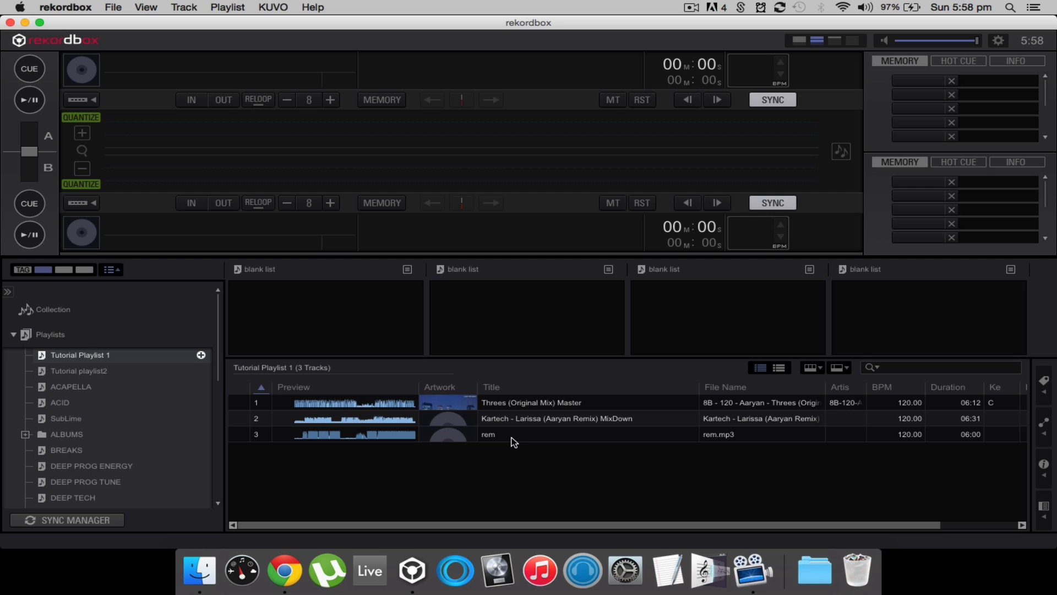
Step: Move the "Kartech - Larissa" remix MixDown above "Threes (Original Mix) Master" in Tutorial Playlist 1
left_click(507, 417)
left_click_drag(507, 417, 506, 395)
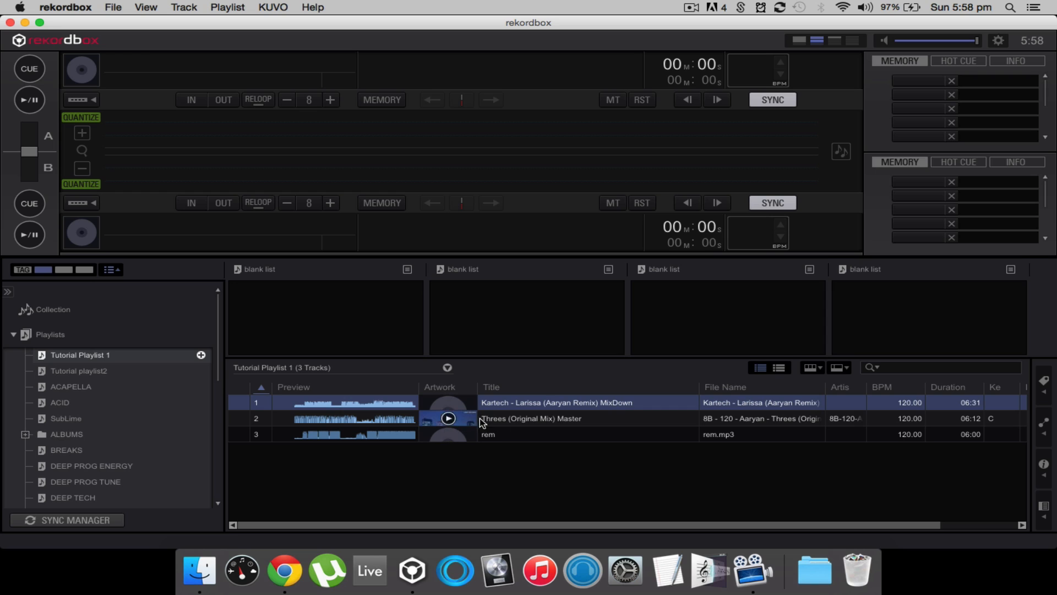
left_click(94, 355)
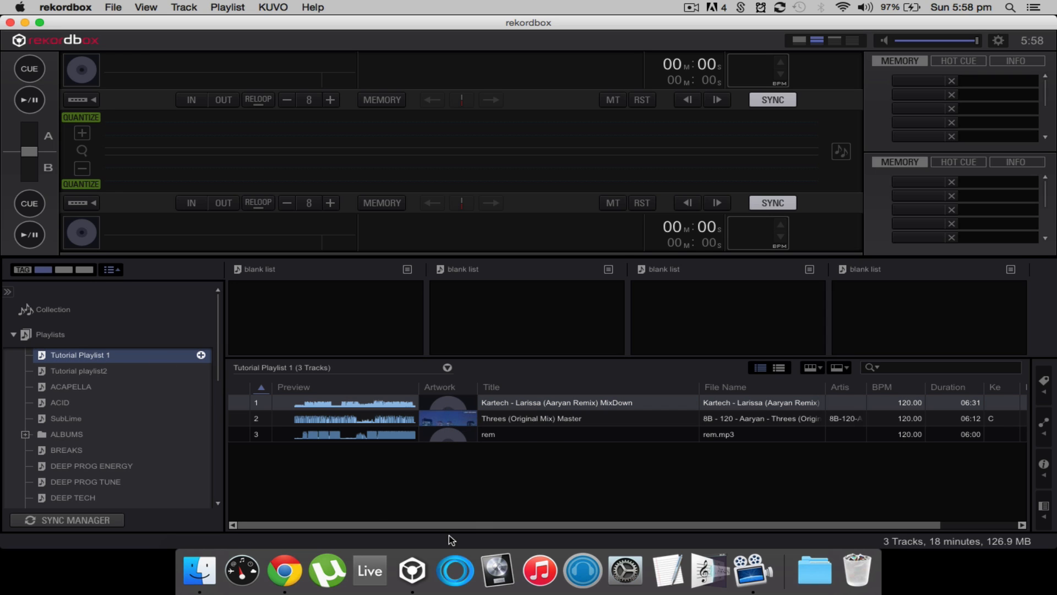
left_click(391, 495)
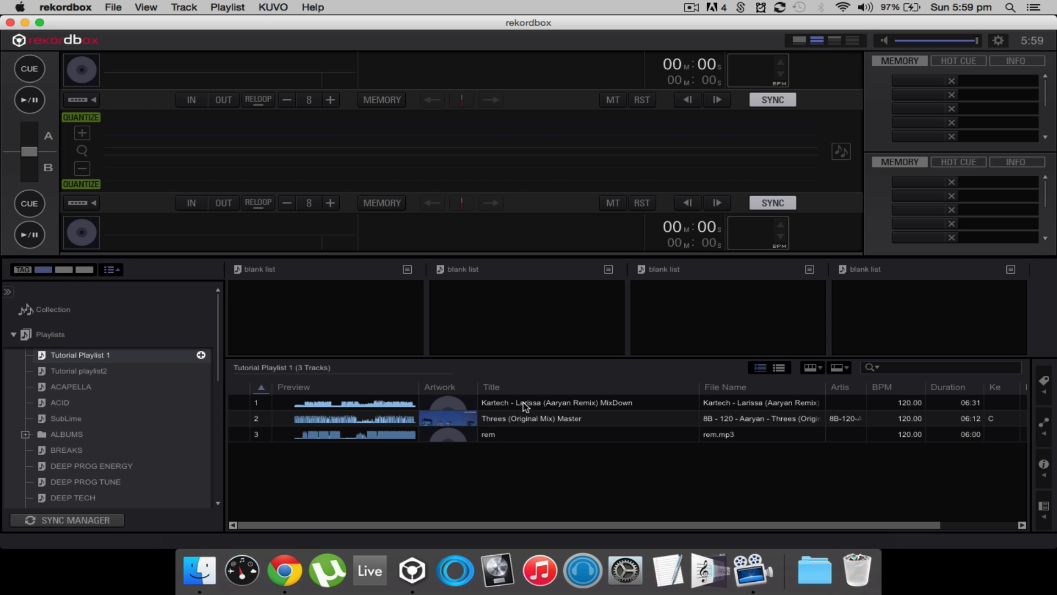
Step: Add "Taking Chances", "No Wishes" and "Bassline" (Original Mixes) from the Desktop's RV DEEP folder to Tutorial playlist2
left_click(148, 376)
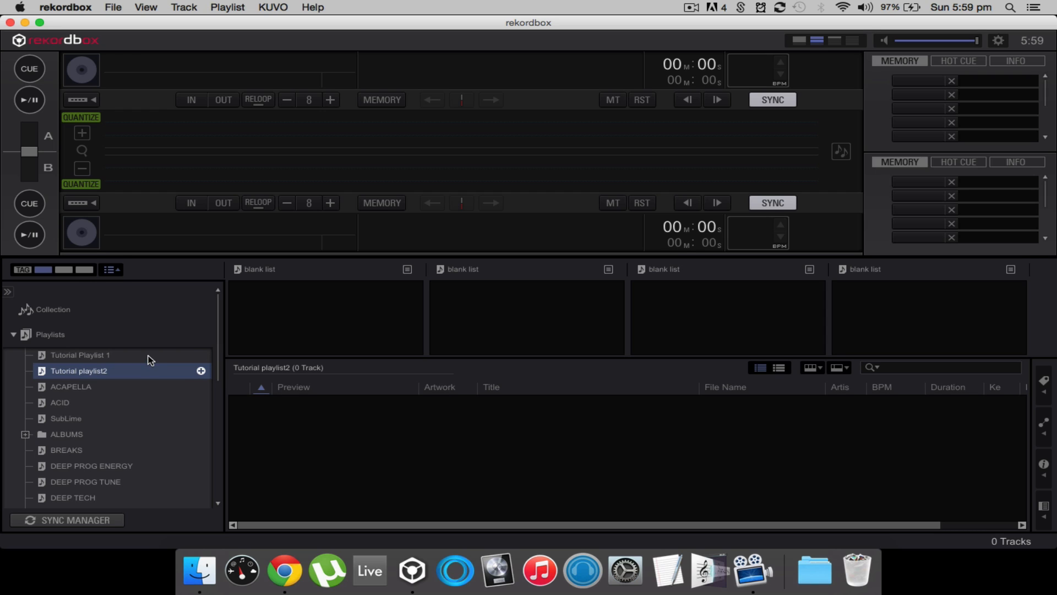
left_click(148, 356)
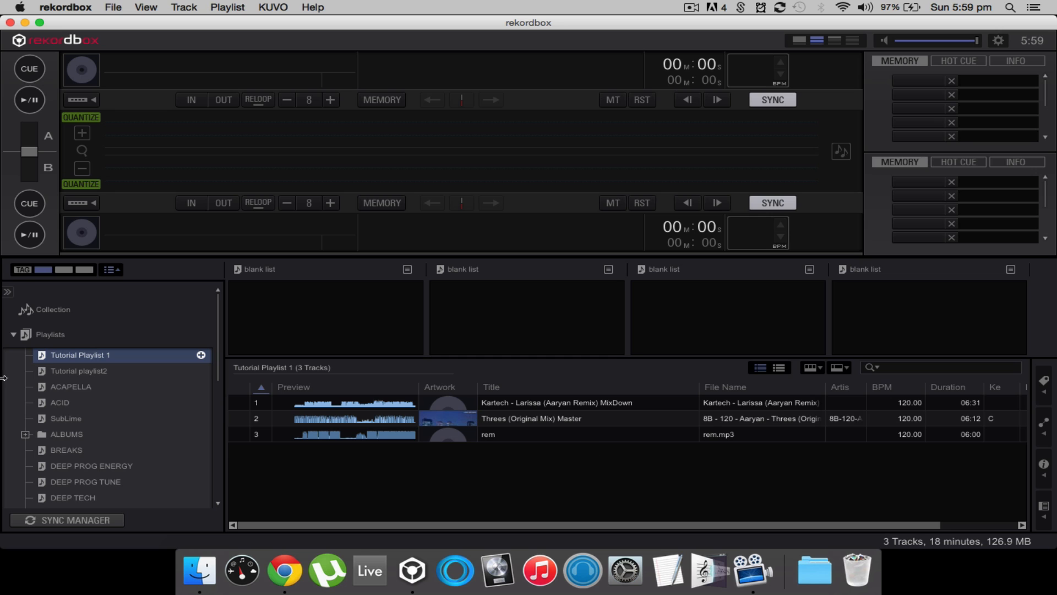
left_click(49, 373)
left_click(210, 576)
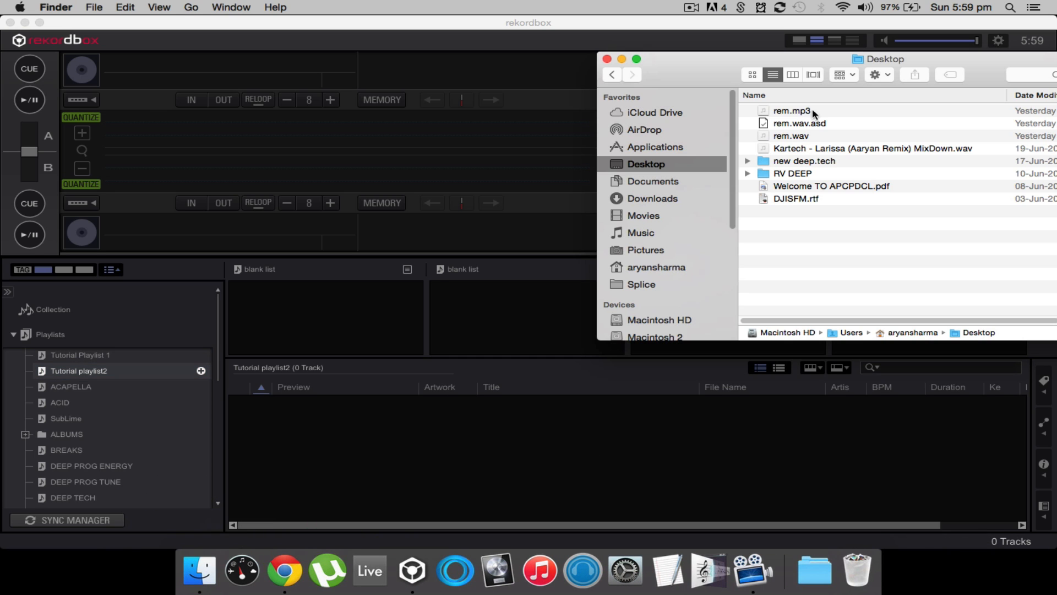
double_click(798, 174)
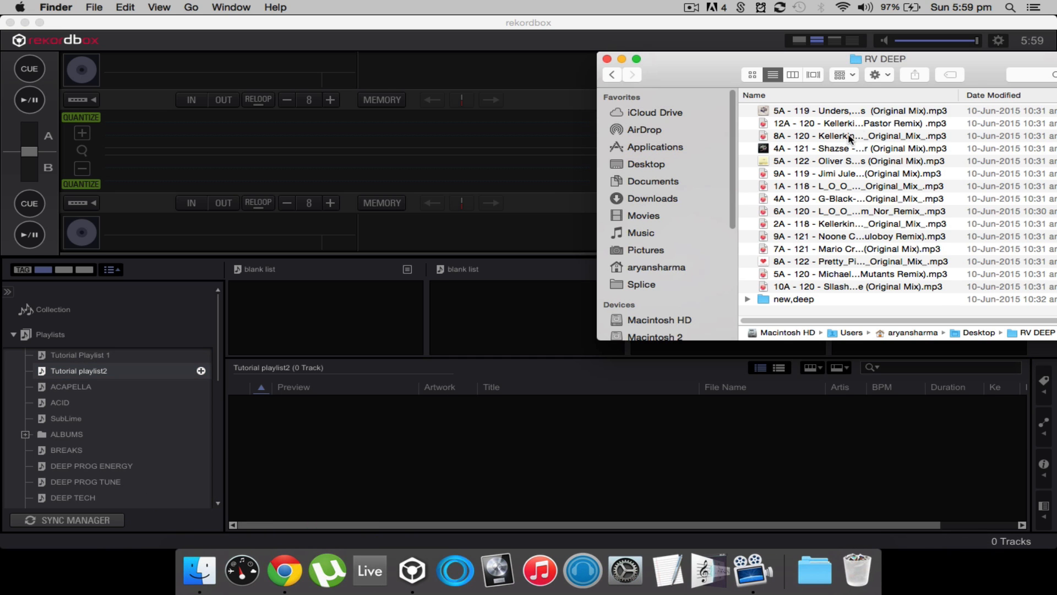
left_click_drag(818, 111, 452, 490)
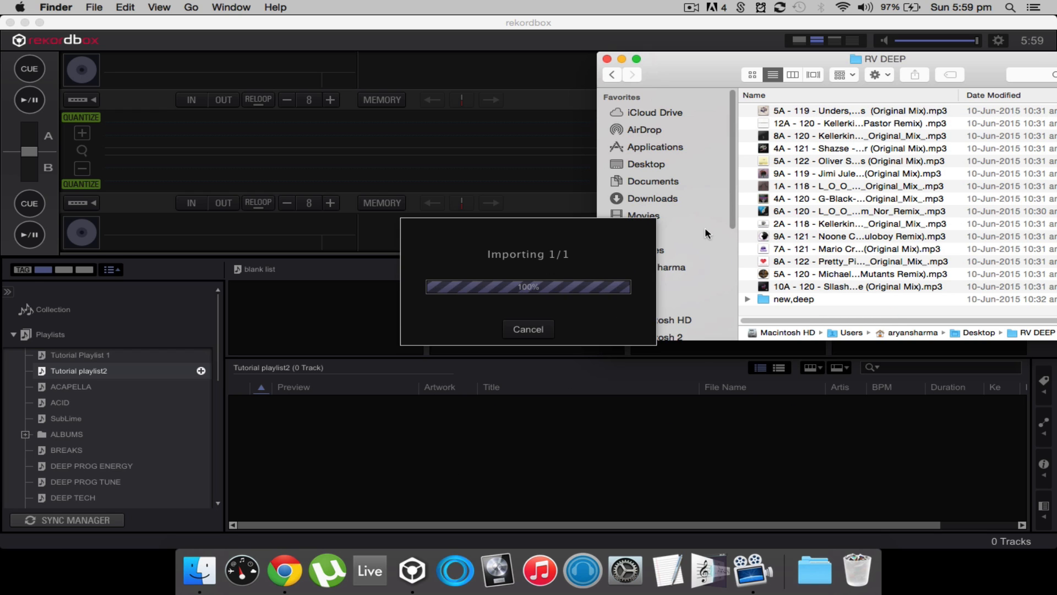
left_click_drag(814, 176, 480, 476)
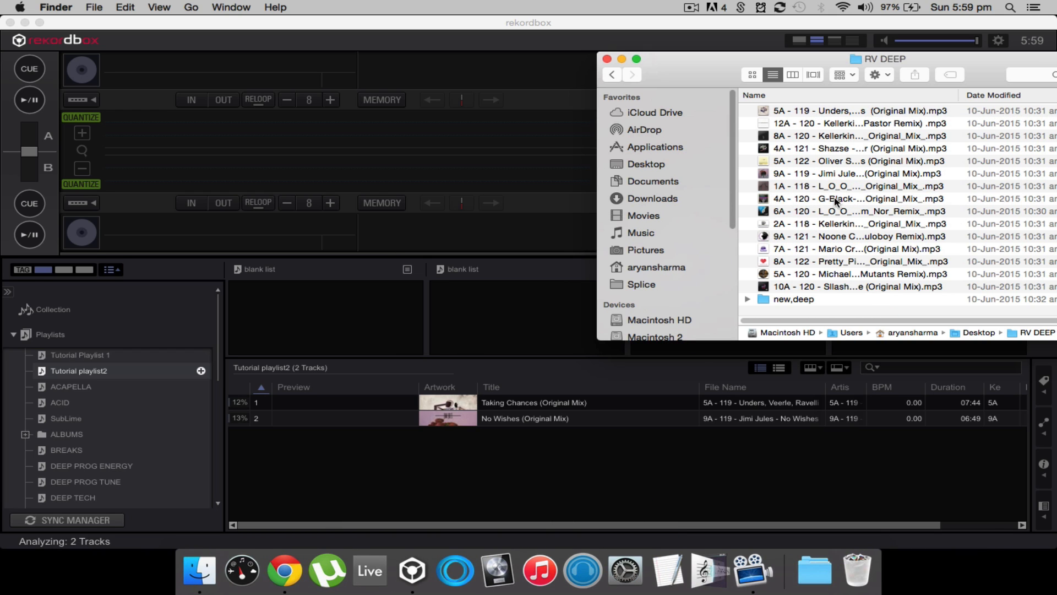
left_click_drag(839, 211, 595, 449)
left_click(673, 455)
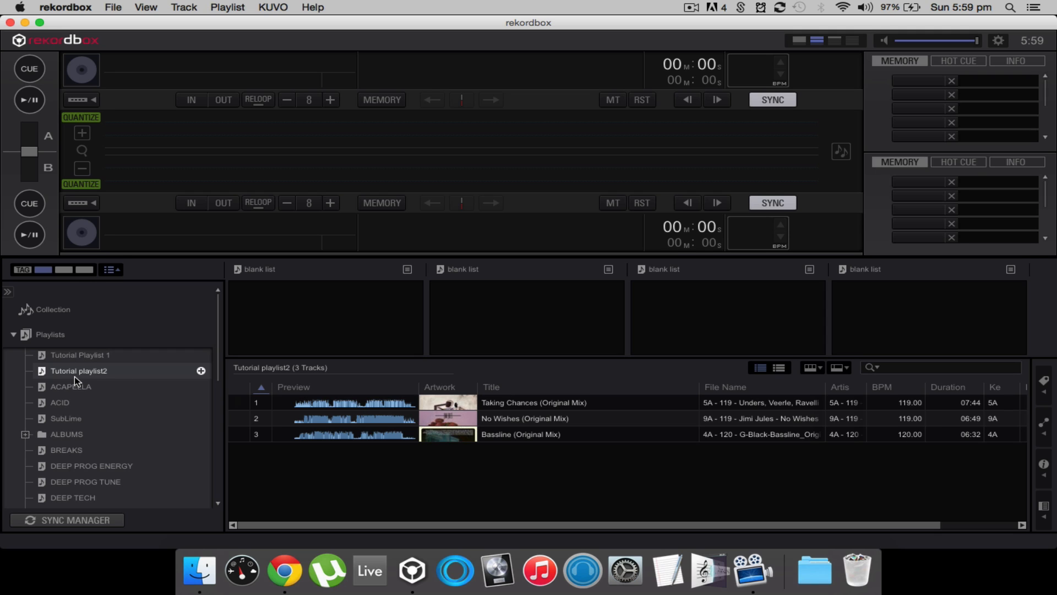
Step: Assign Tutorial Playlist 1 to the first blank palette list and Tutorial playlist2 to the second
left_click_drag(75, 374, 464, 309)
left_click_drag(94, 356, 325, 290)
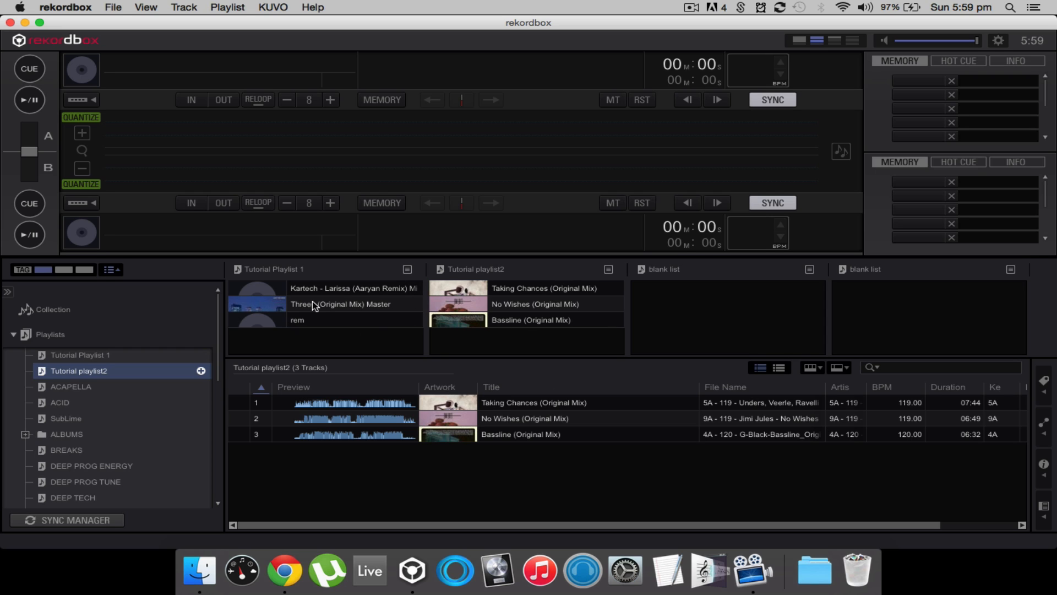
Step: Add "All Under One Roof Raving" and "Wilkie (Original Mix)" from the SubLime playlist to Tutorial Playlist 1 in the palette
left_click(64, 418)
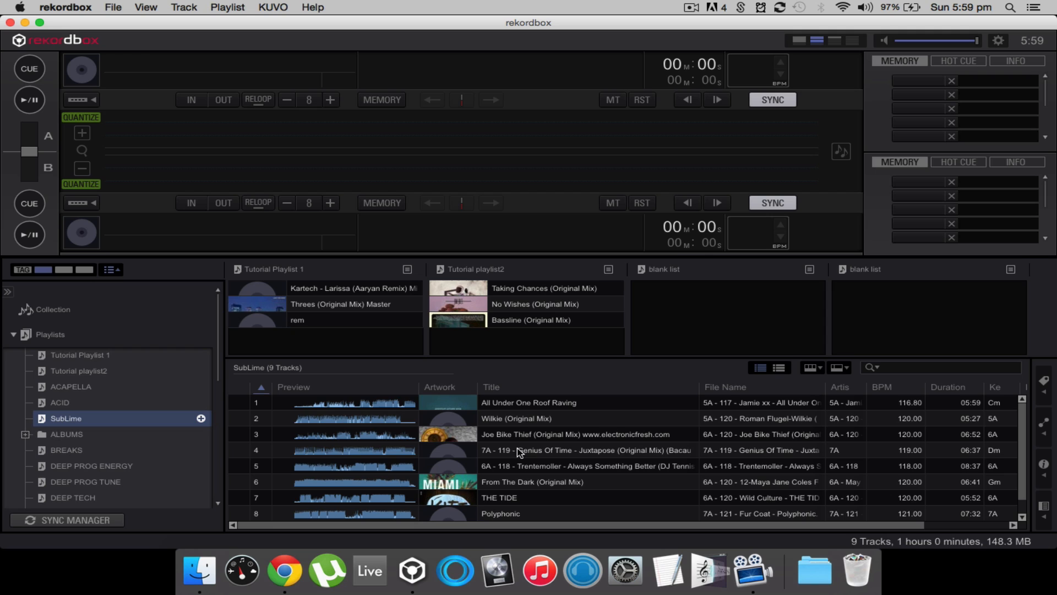
scroll(532, 447, "down", 1)
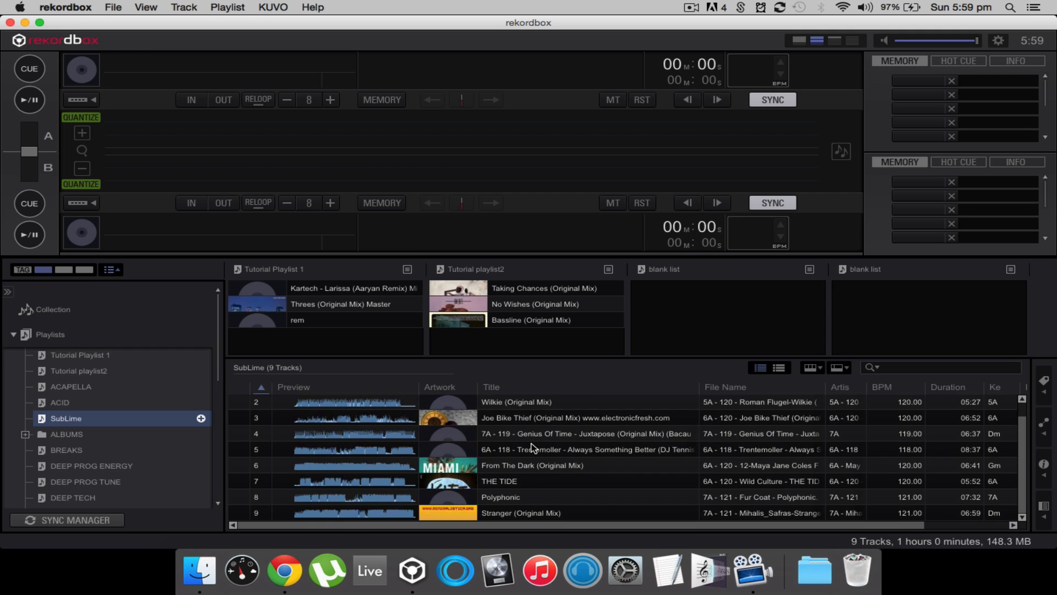
scroll(532, 448, "up", 1)
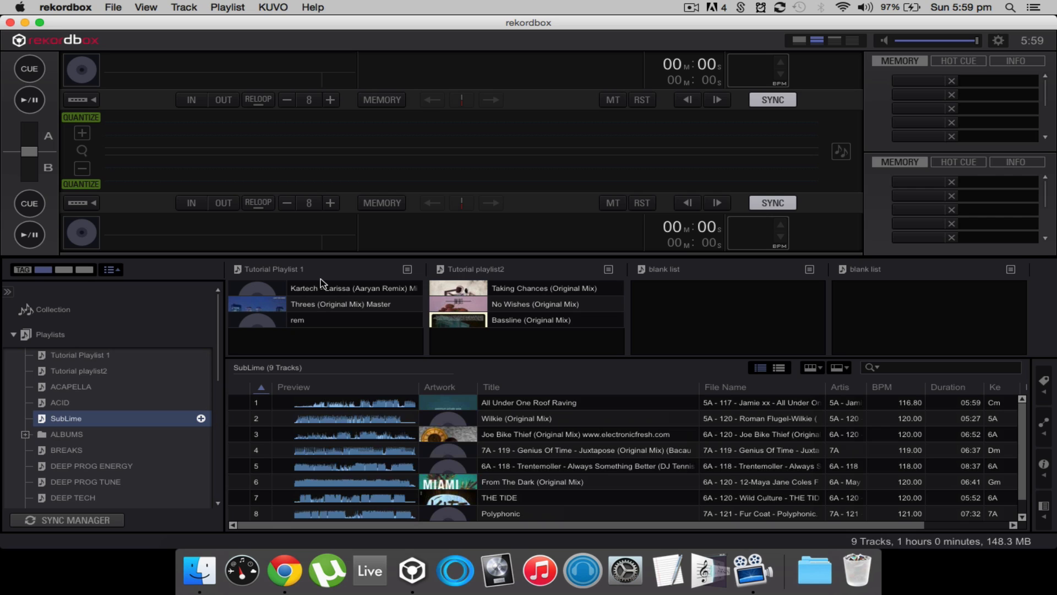
left_click(514, 402)
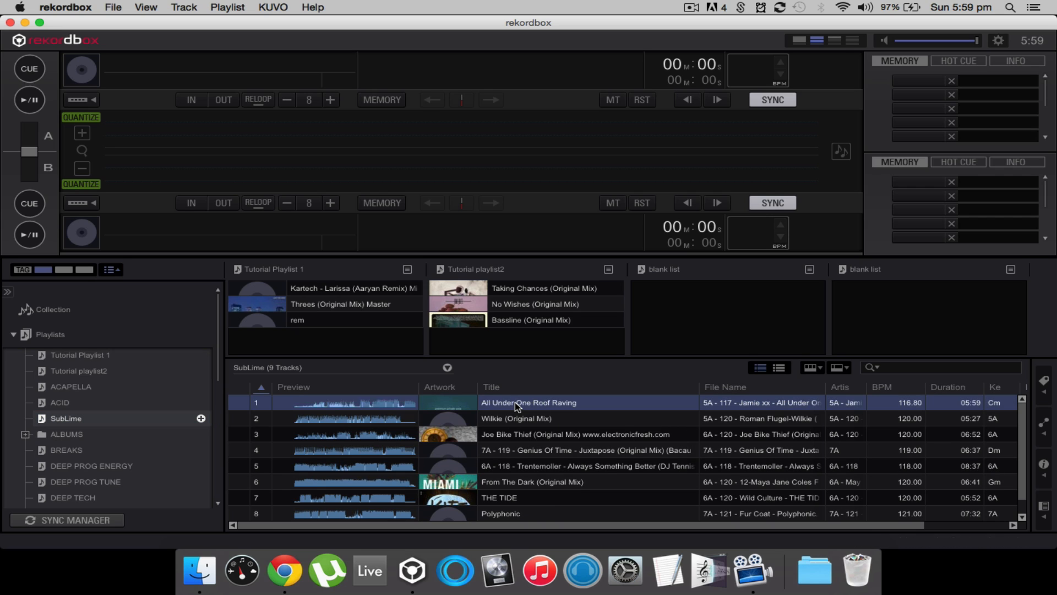
left_click(514, 418)
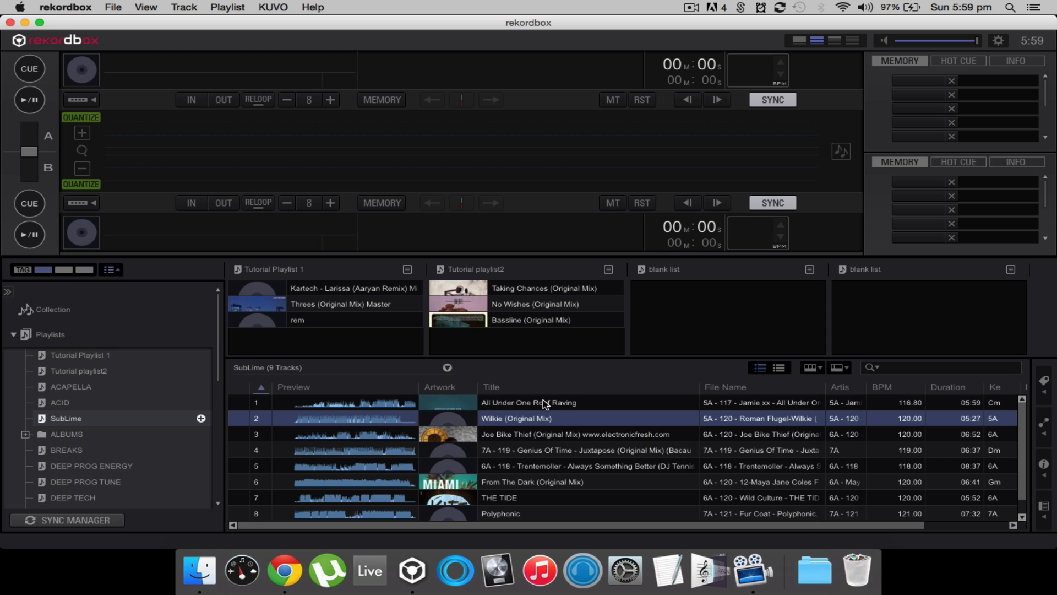
left_click_drag(545, 402, 374, 343)
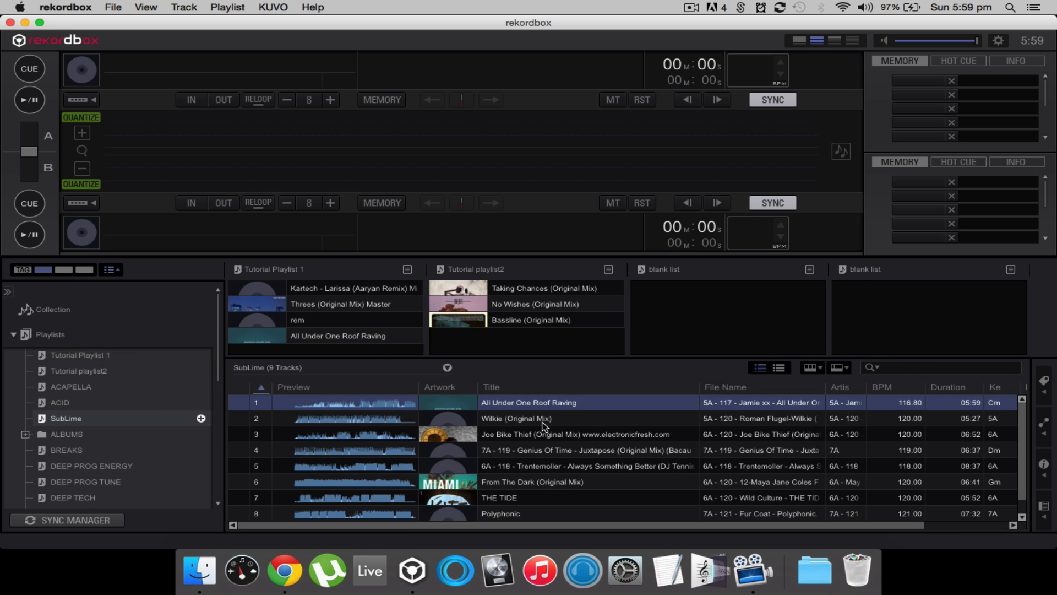
left_click_drag(559, 424, 414, 357)
Step: Remove "All Under One Roof Raving" and "Wilkie (Original Mix)" from Tutorial Playlist 1 in the palette
scroll(370, 341, "down", 1)
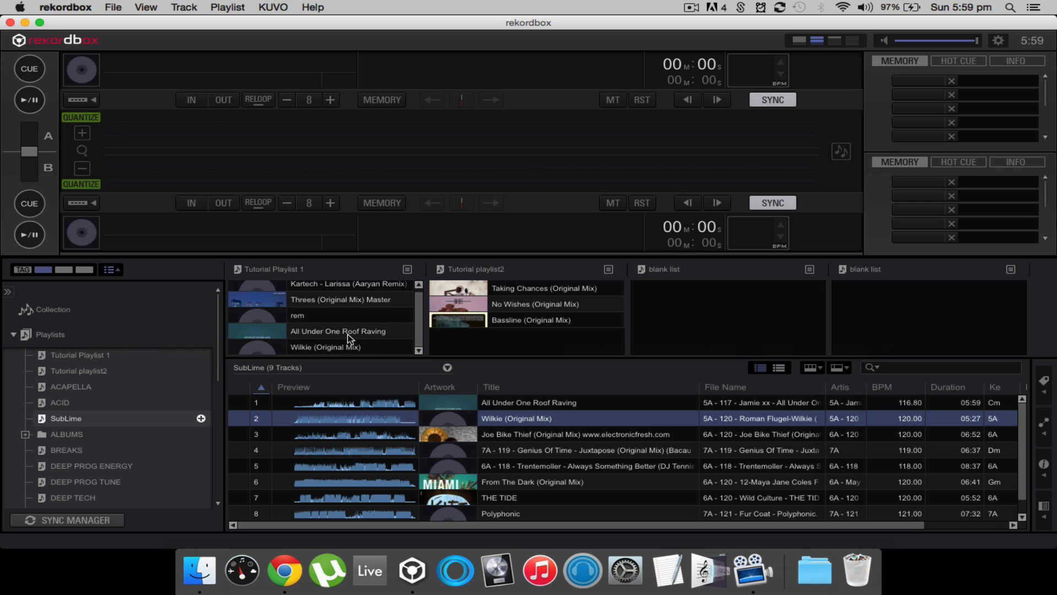
right_click(347, 333)
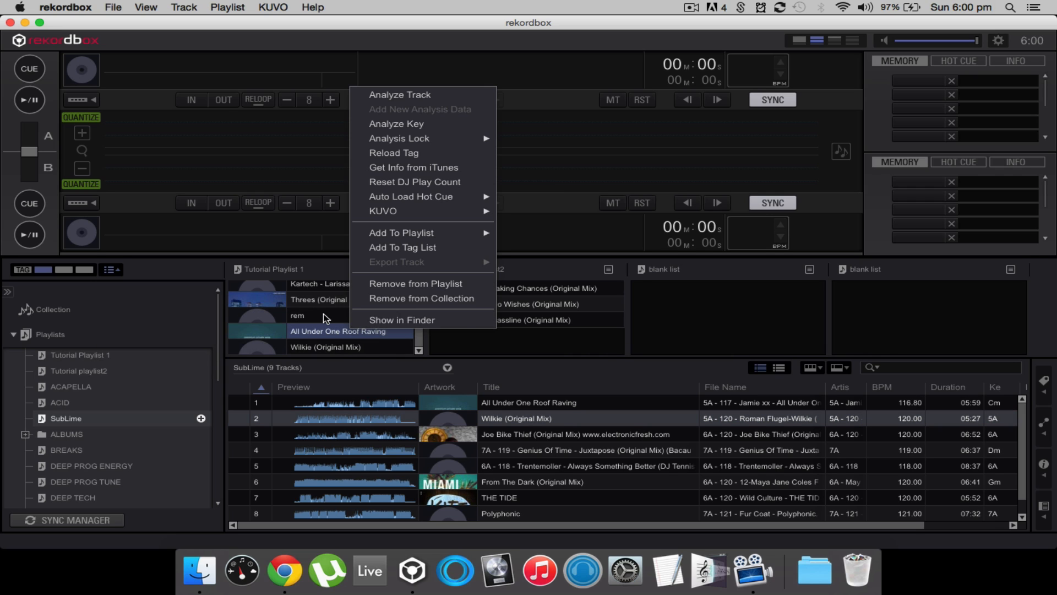
left_click(326, 318)
right_click(347, 328)
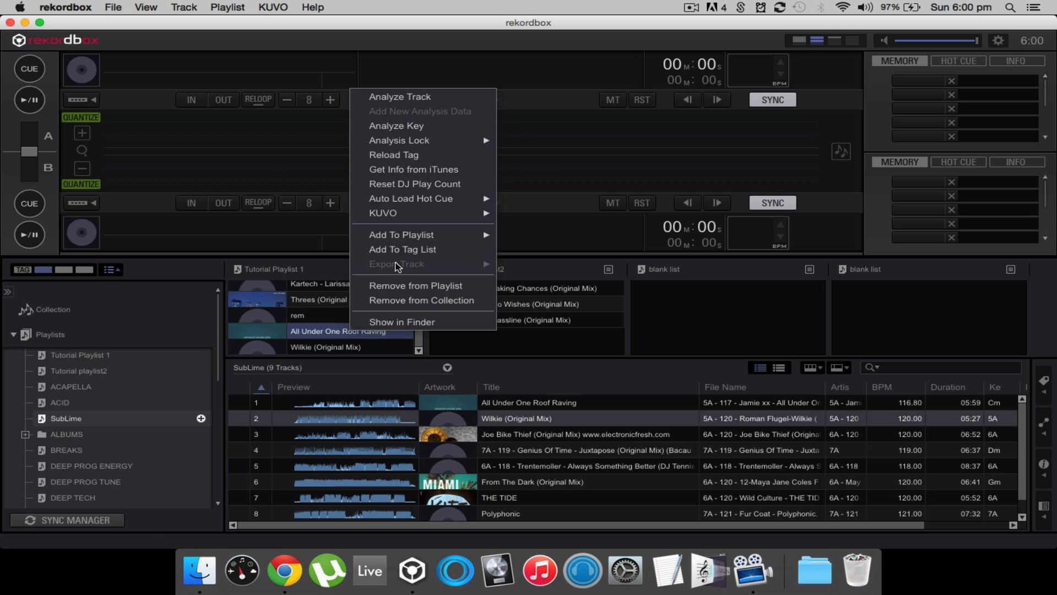
left_click(426, 287)
left_click(497, 322)
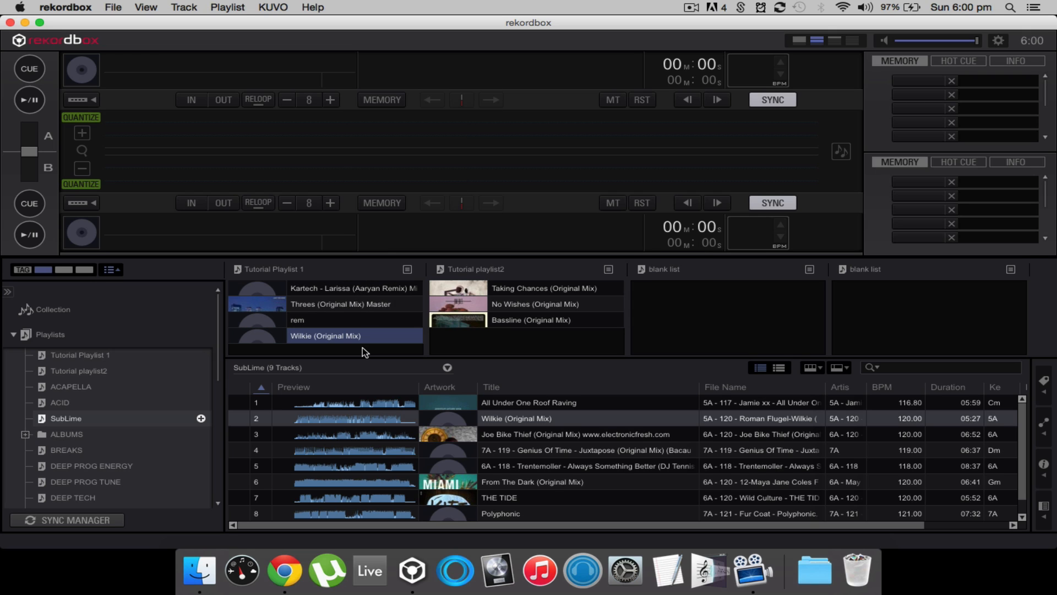
right_click(361, 337)
left_click(414, 292)
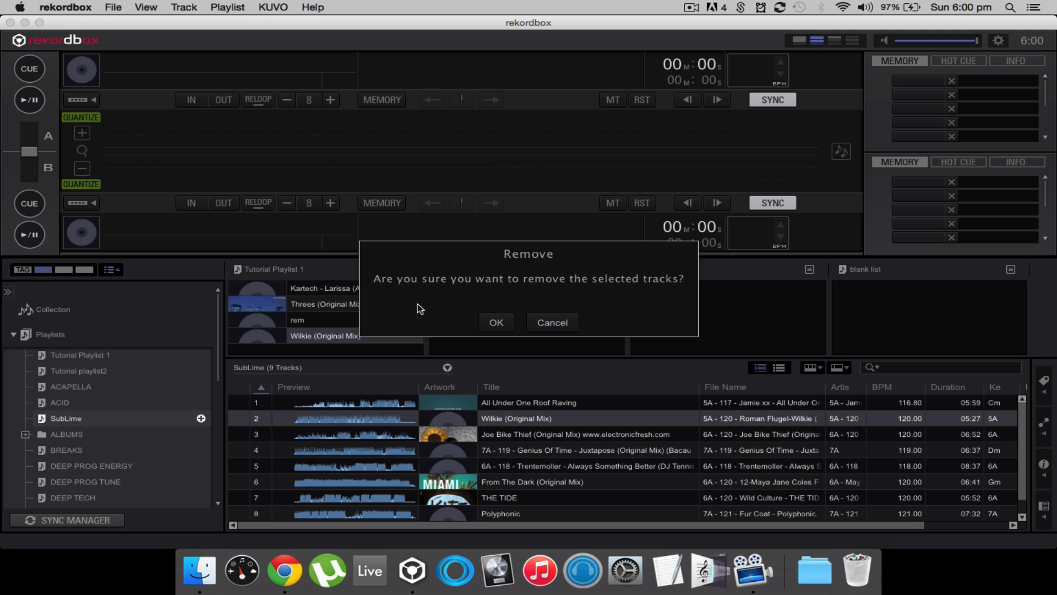
left_click(492, 323)
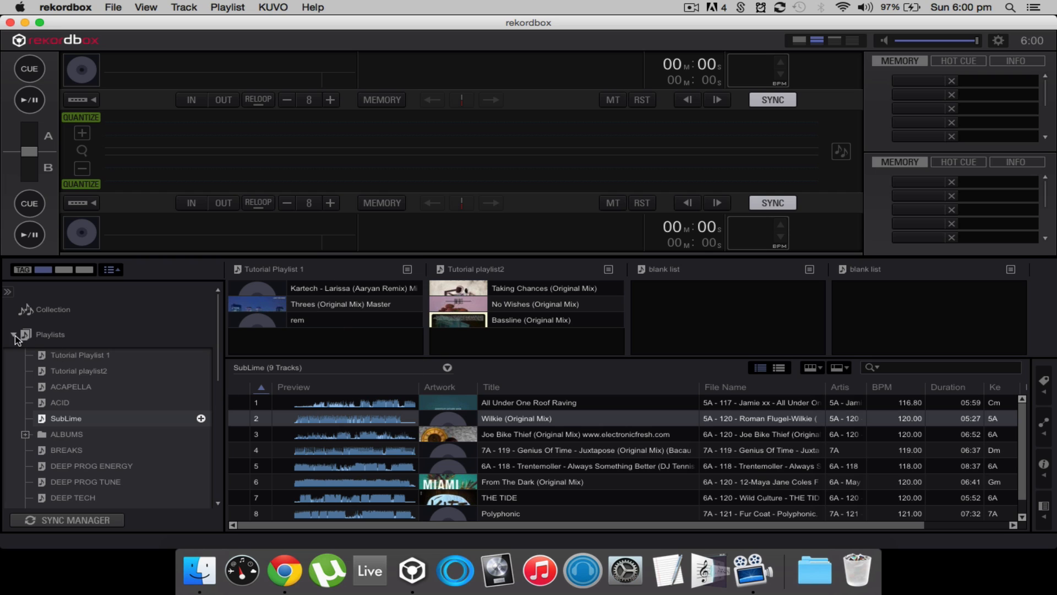
Step: Create a new folder named "Tutorial Folder" under Playlists
scroll(102, 384, "down", 4)
scroll(102, 384, "up", 5)
left_click(13, 335)
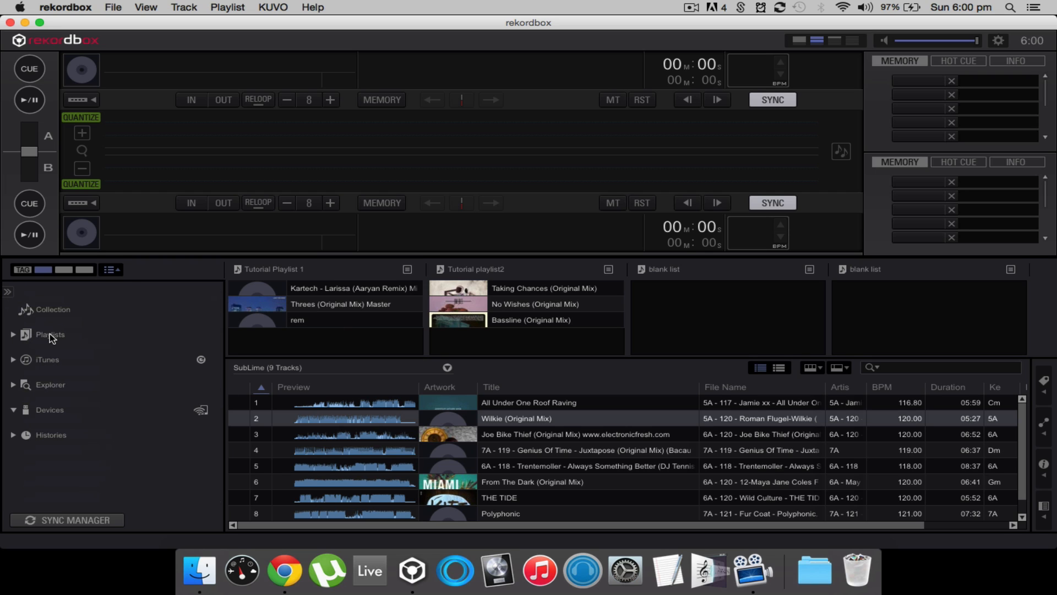
right_click(50, 334)
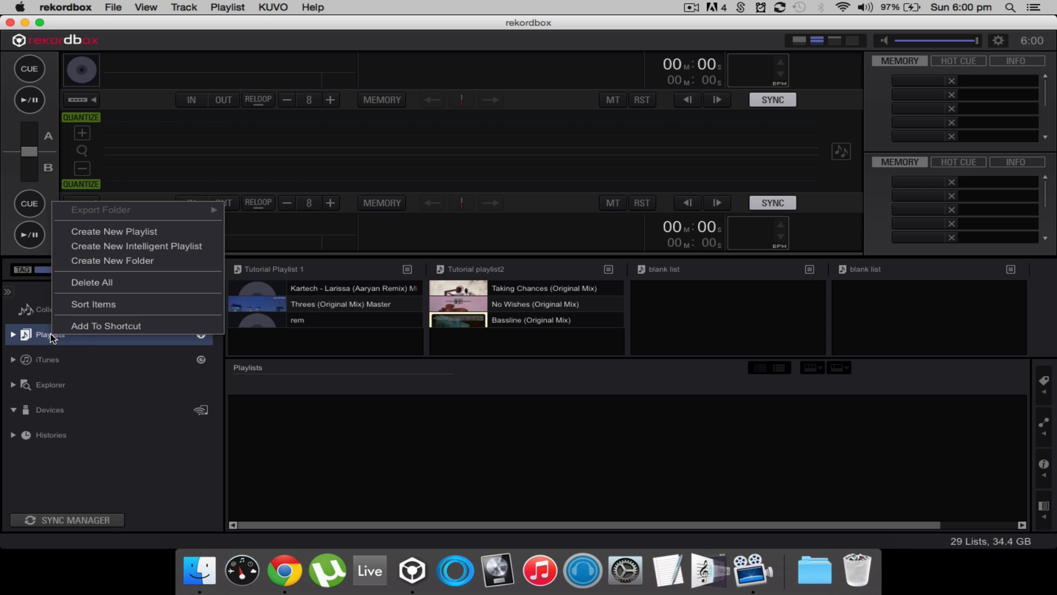
left_click(133, 260)
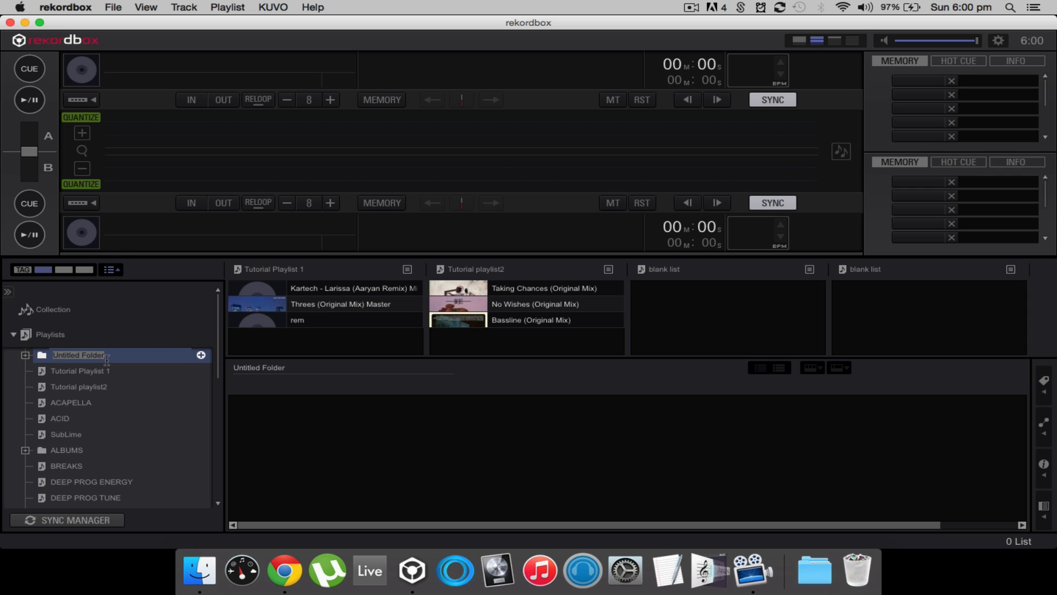
type("Tutorial Folder")
key("Return")
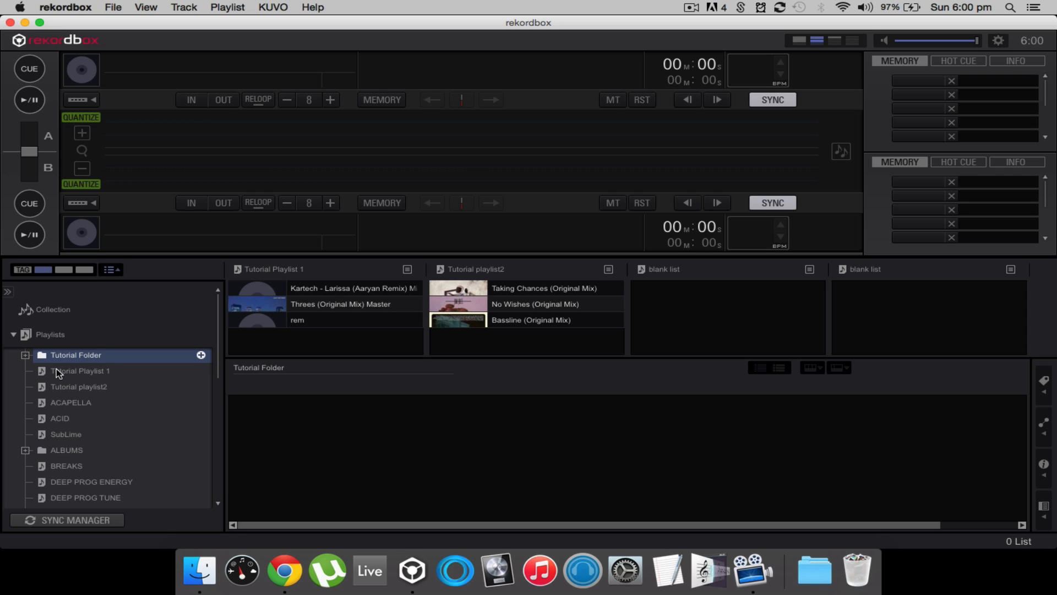
Step: Examine the playlists inside the DEEP TUNE folder, including ENERGY and SLOW, and return to the start of the playlist tree
scroll(59, 372, "down", 2)
scroll(60, 376, "down", 5)
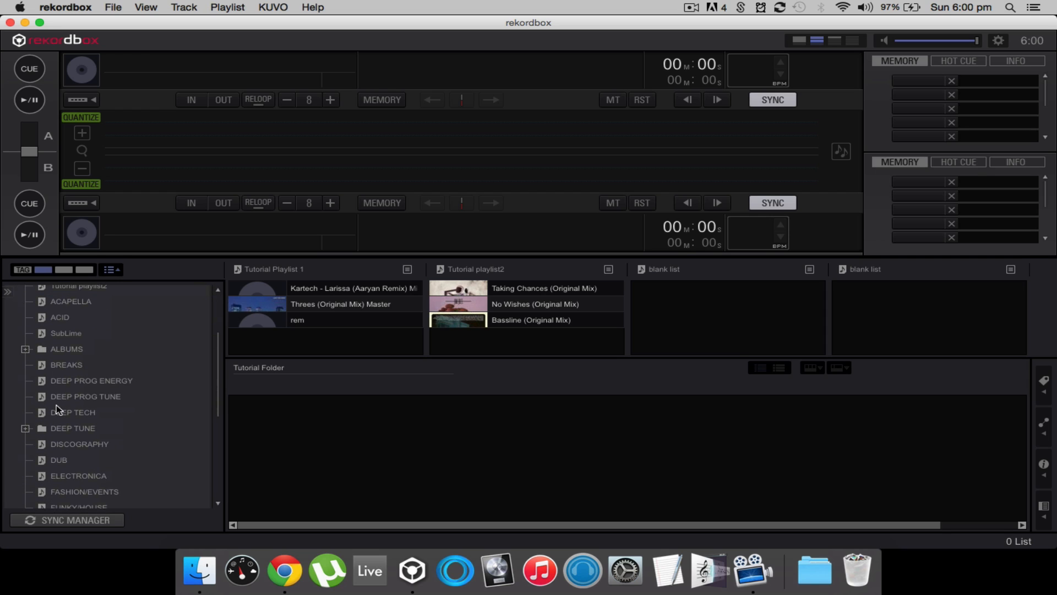
left_click(65, 430)
scroll(65, 429, "down", 5)
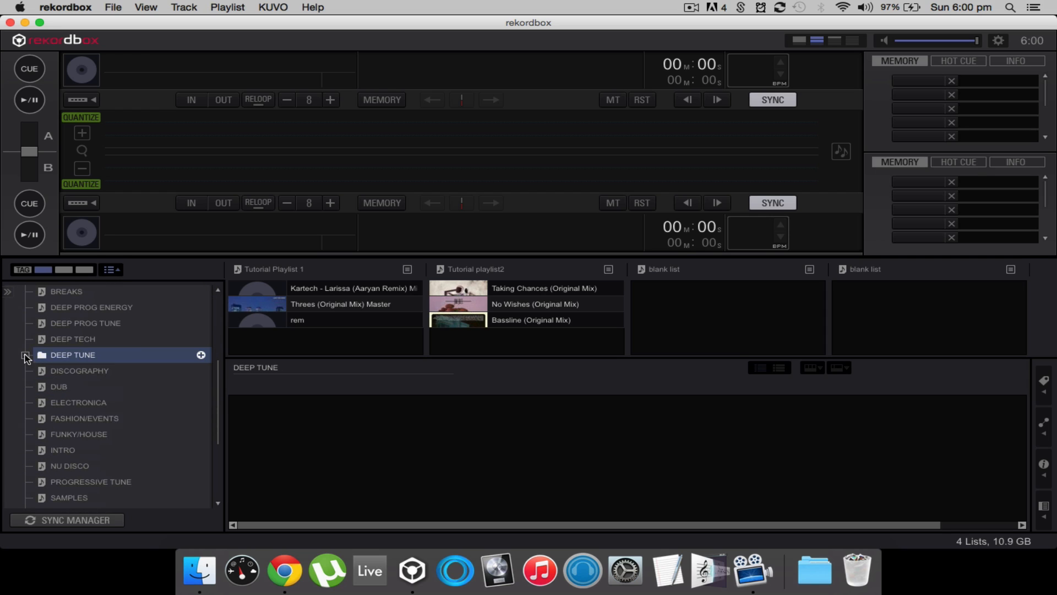
left_click(25, 354)
left_click(91, 373)
left_click(88, 388)
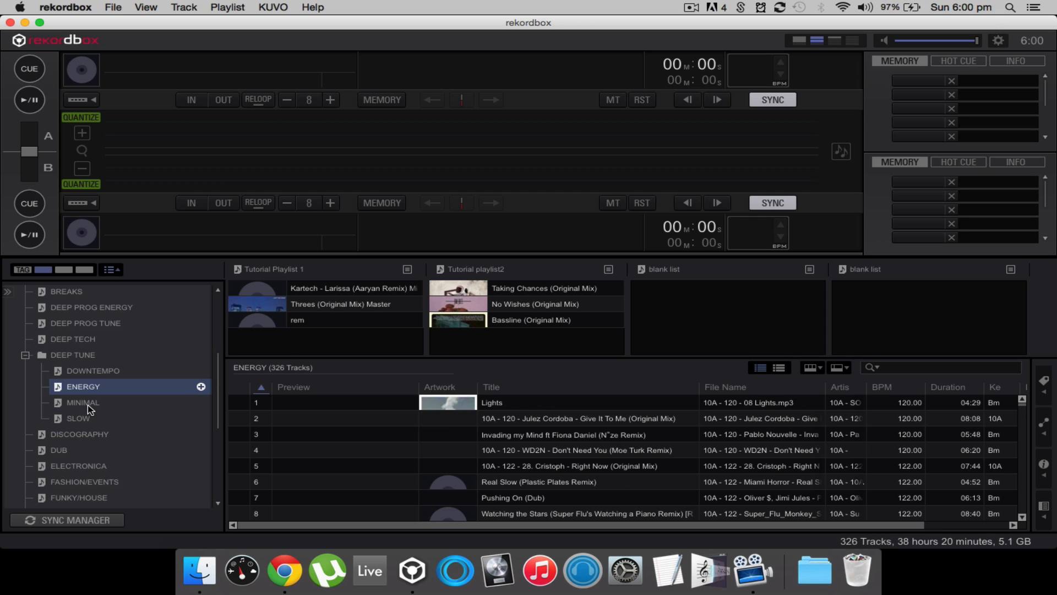
left_click(85, 417)
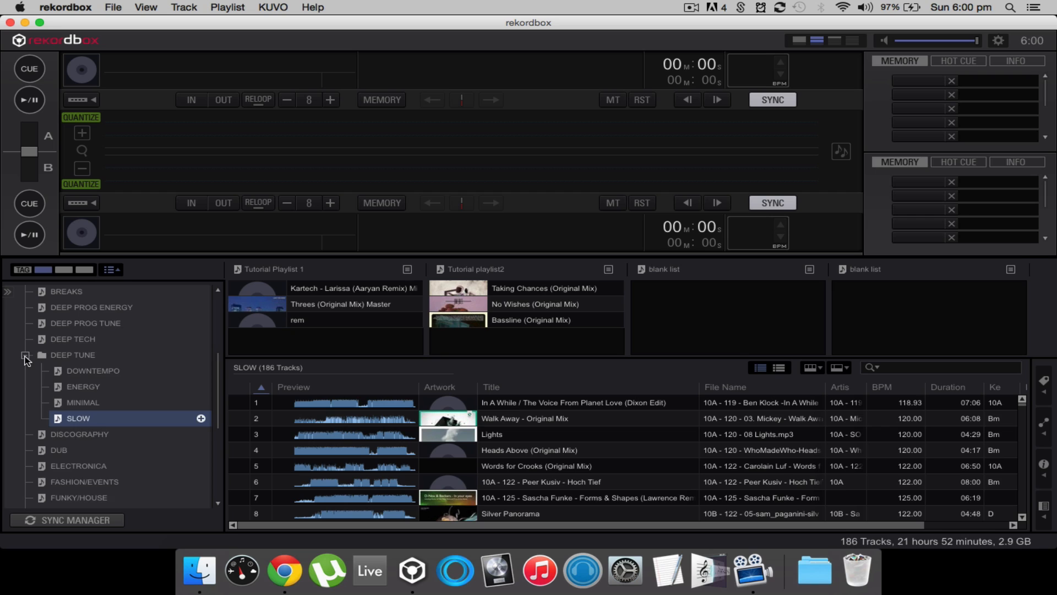
left_click(25, 354)
scroll(112, 379, "up", 5)
scroll(113, 380, "up", 3)
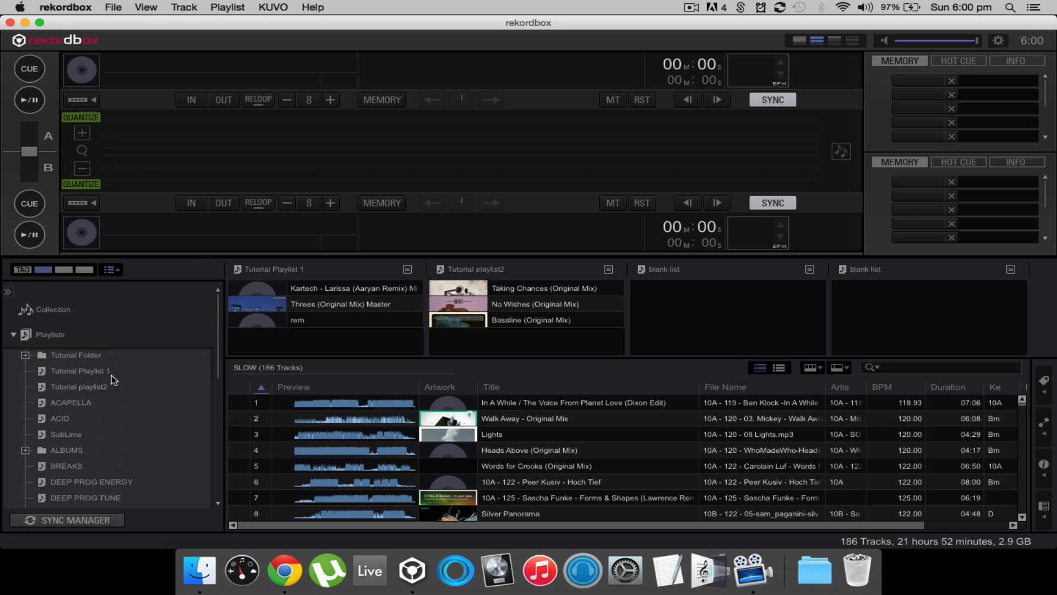
Step: Move Tutorial Playlist 1 and Tutorial playlist2 into the Tutorial Folder, check both there, and collapse the folder
scroll(78, 417, "down", 6)
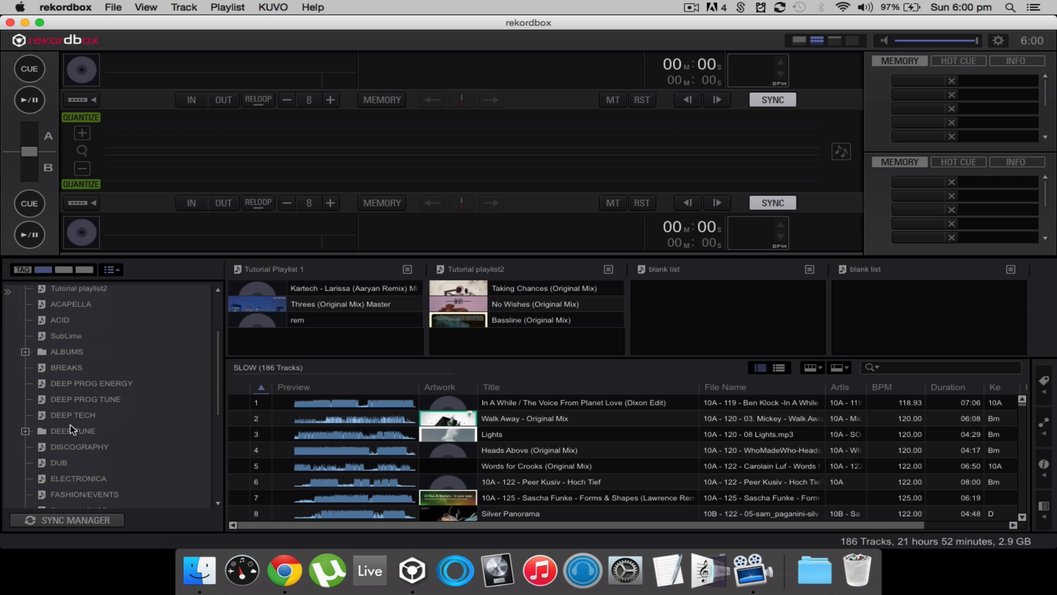
scroll(71, 421, "up", 5)
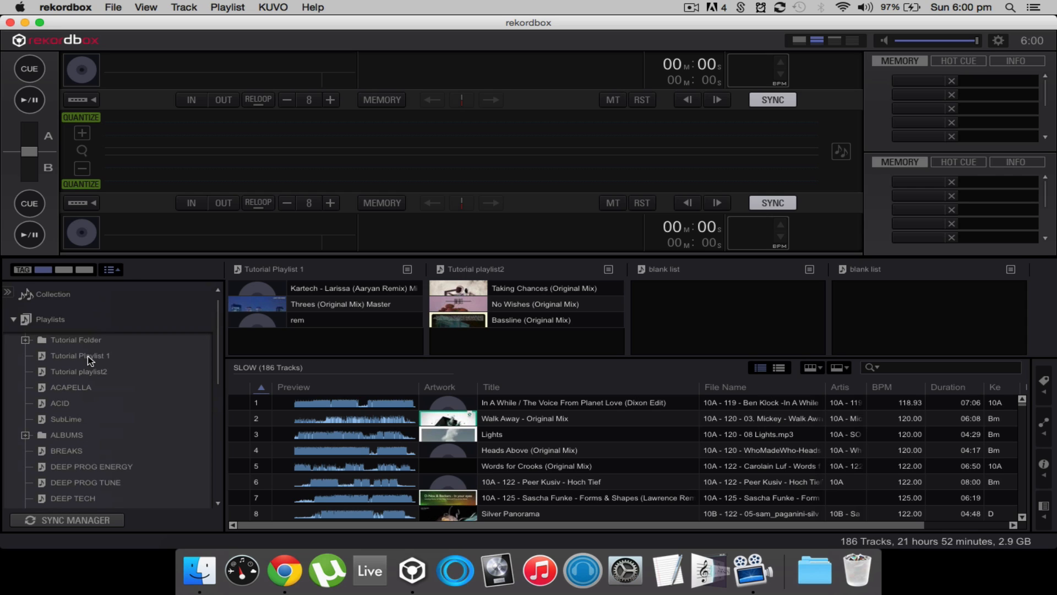
mouse_move(88, 355)
left_mouse_down()
mouse_move(75, 342)
mouse_move(93, 367)
mouse_move(76, 342)
left_mouse_up()
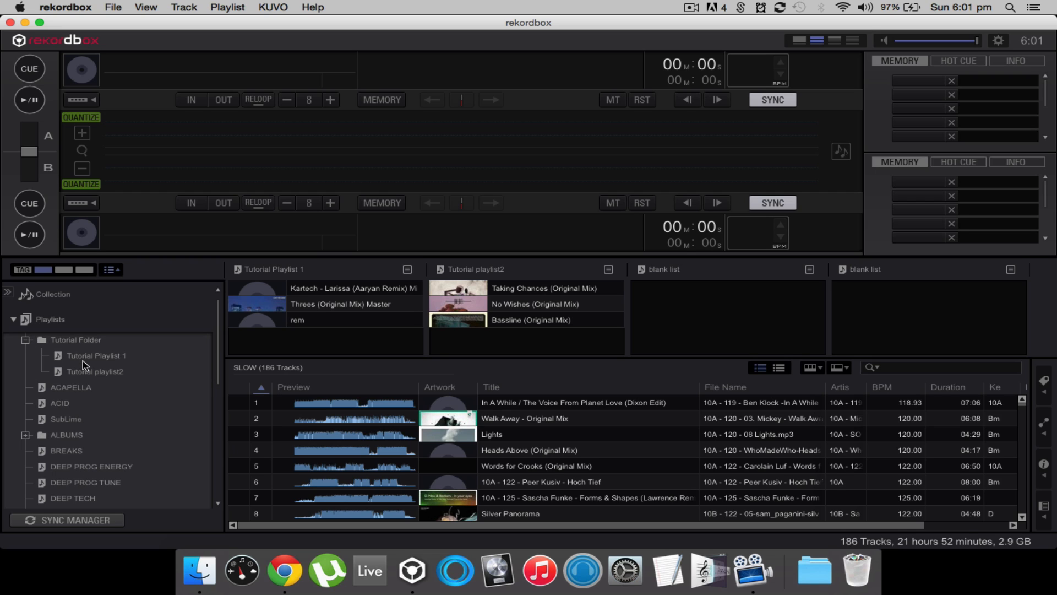
left_click(82, 361)
left_click(100, 371)
left_click(24, 340)
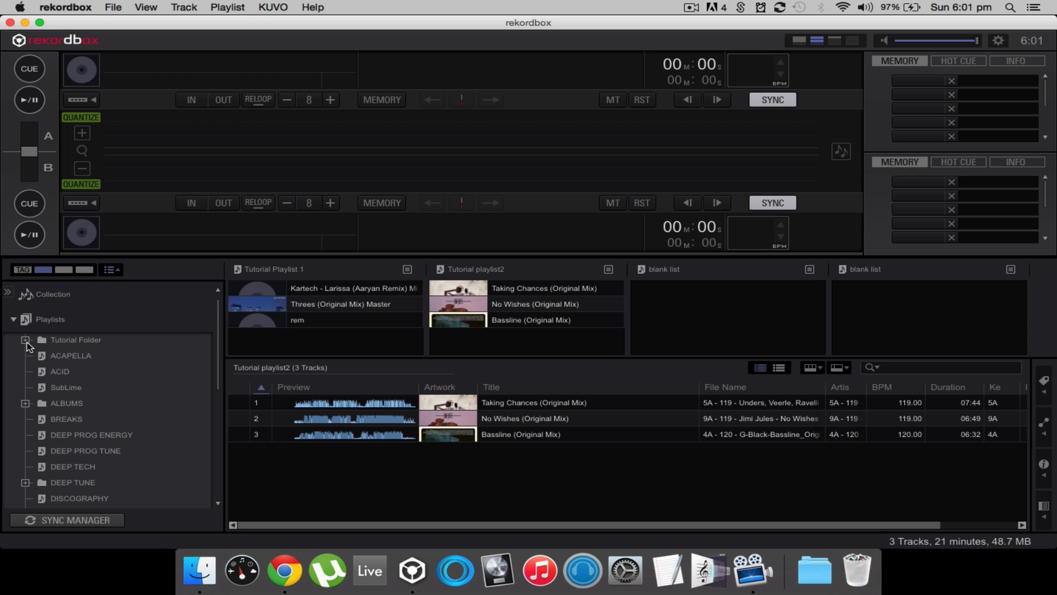
Step: Examine the Tutorial Folder's contents, the tracks of Tutorial Playlist 1, and the commands available for that playlist
left_click(60, 341)
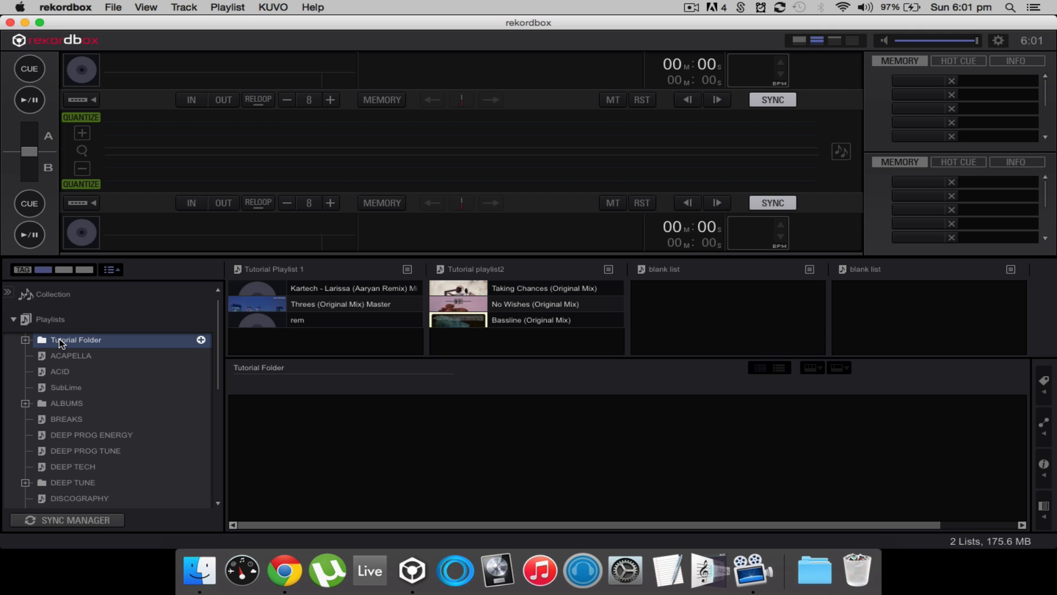
left_click(24, 342)
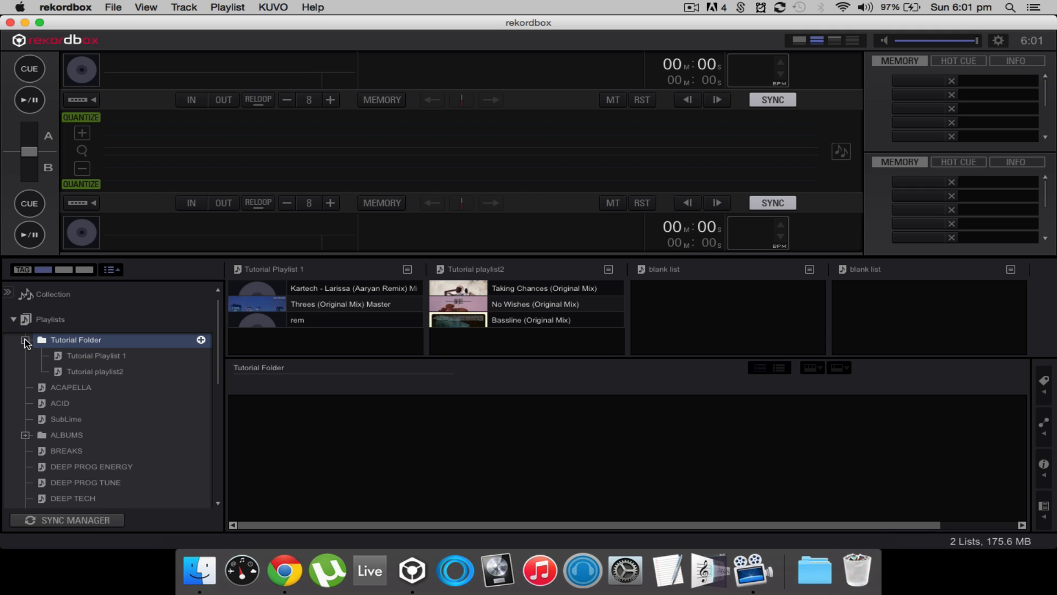
left_click(74, 354)
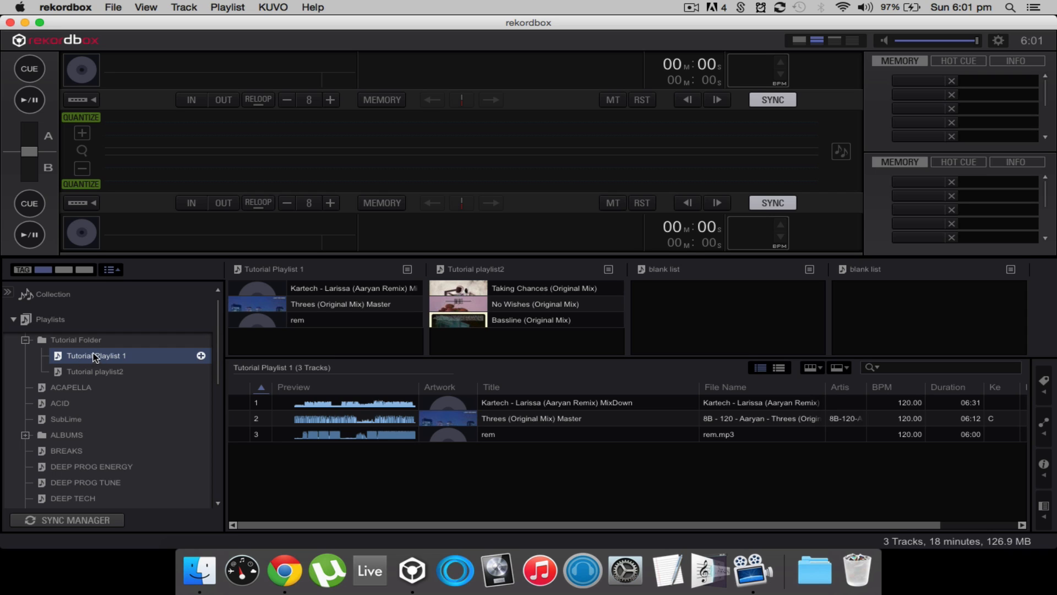
left_click(25, 339)
left_click(64, 340)
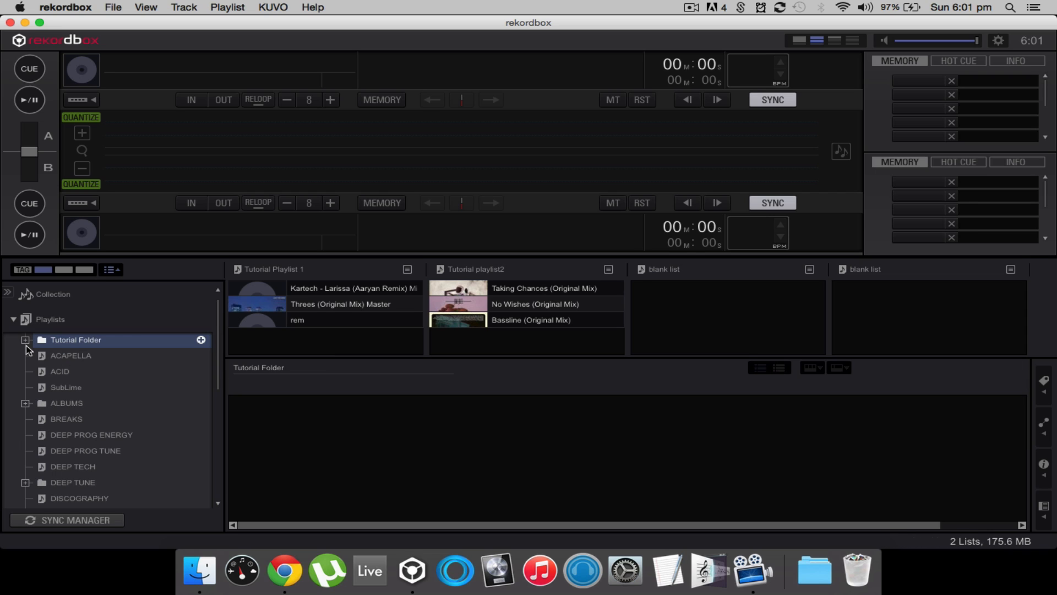
left_click(25, 340)
left_click(131, 356)
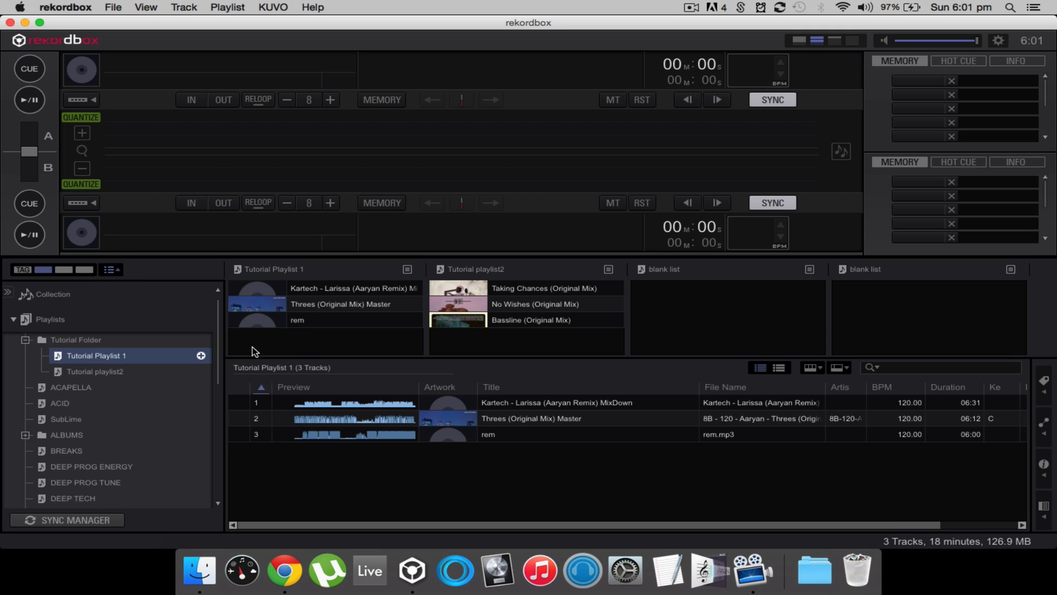
right_click(101, 356)
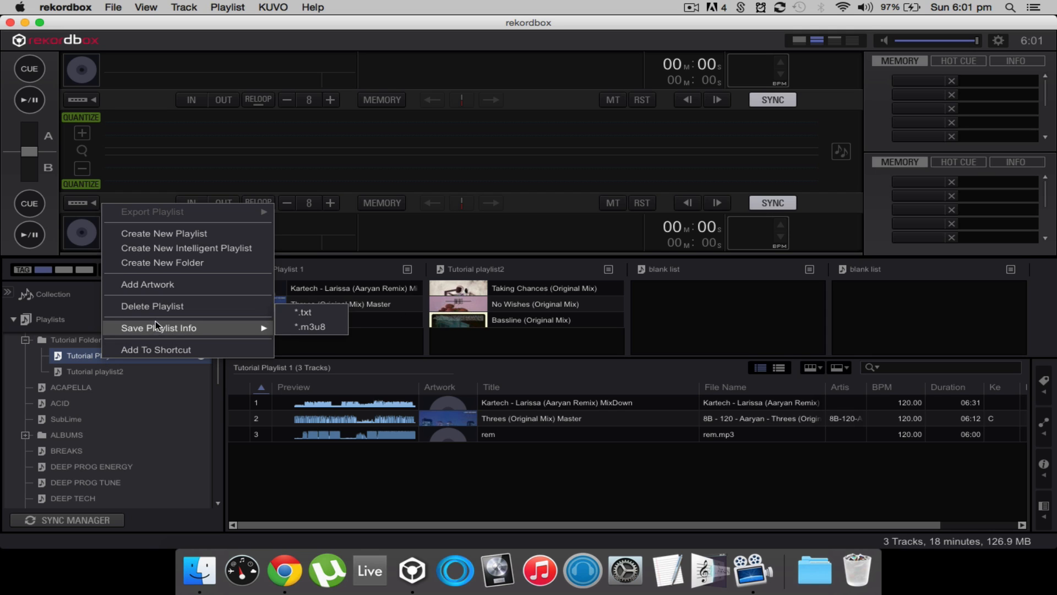
left_click(304, 474)
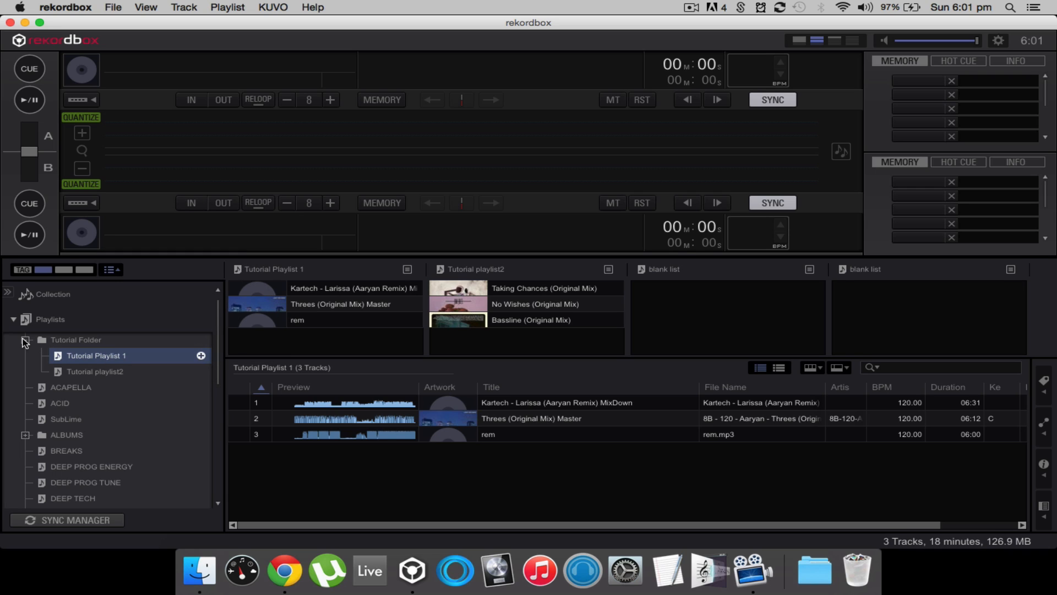
Step: Review the two playlists nested in the Tutorial Folder, including the tracks of Tutorial playlist2, and collapse the folder
left_click(25, 340)
left_click(26, 340)
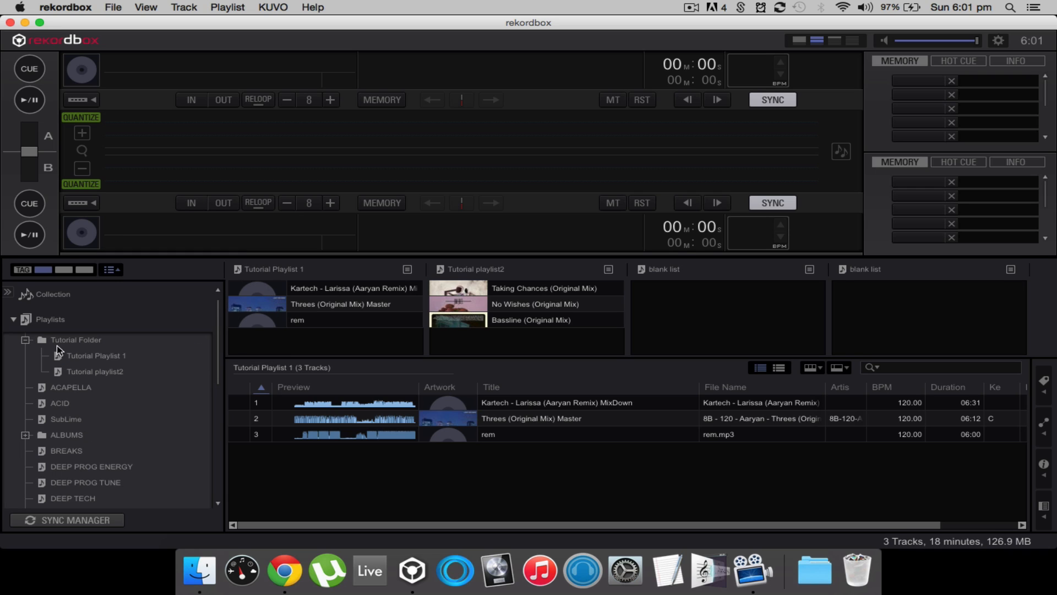
left_click(25, 340)
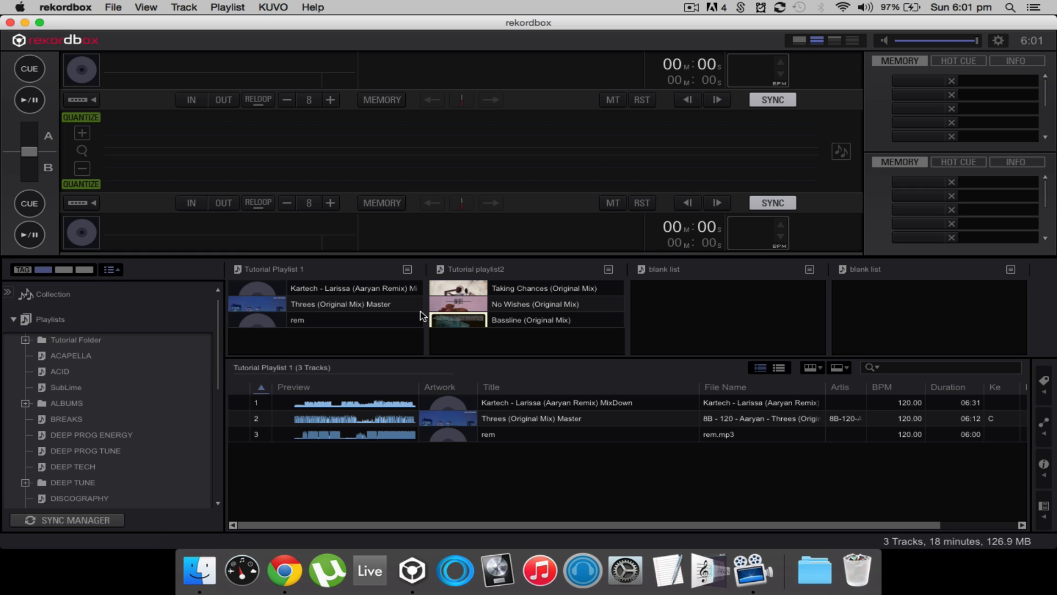
left_click(44, 344)
left_click(25, 340)
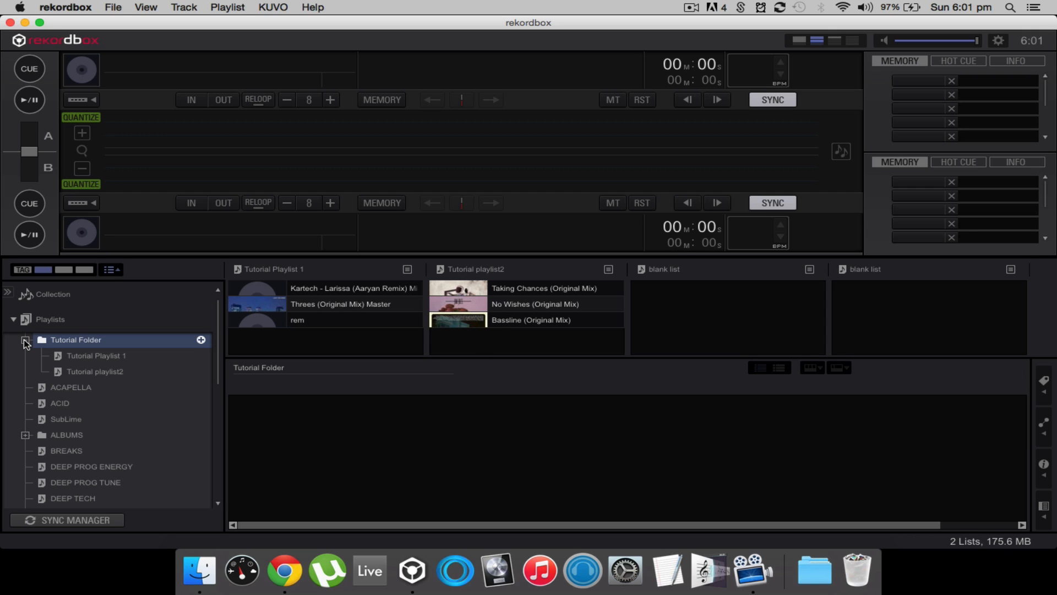
left_click(83, 355)
left_click(59, 367)
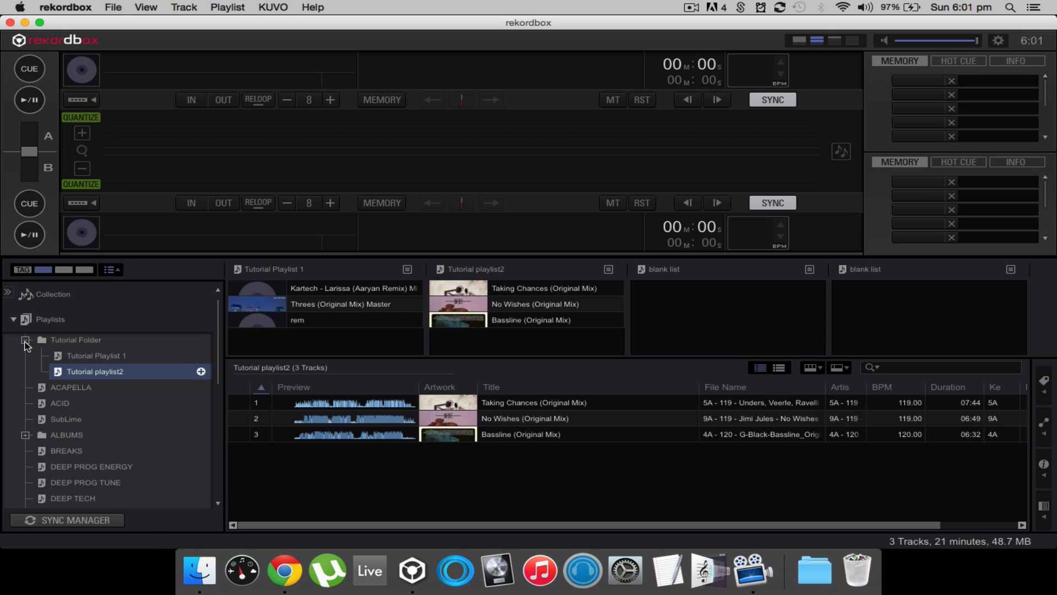
left_click(25, 340)
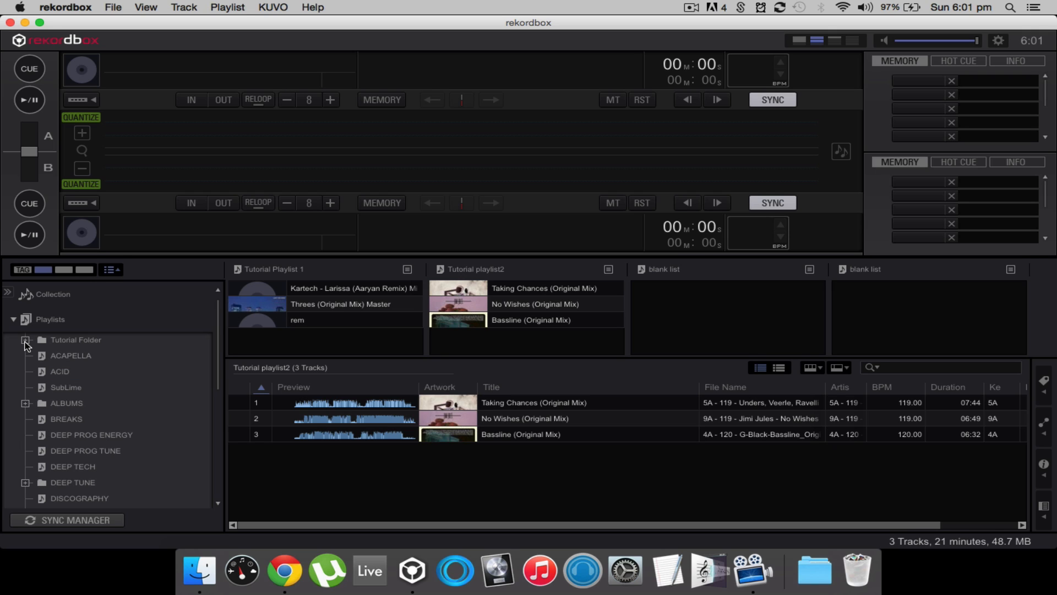
Step: Create a new playlist named "3" directly below the ACAPELLA playlist
left_click(130, 356)
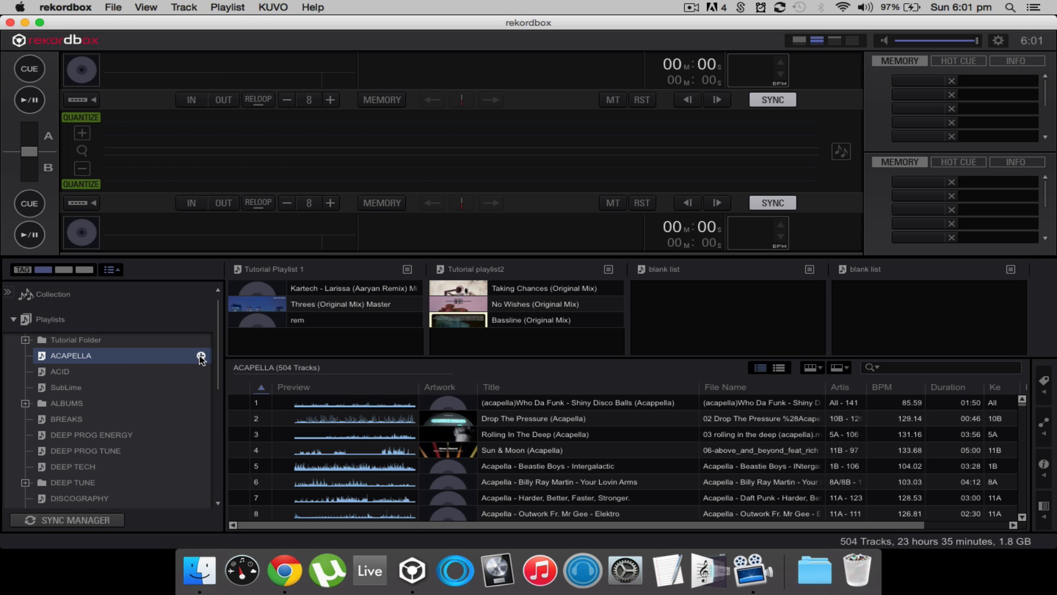
left_click(201, 356)
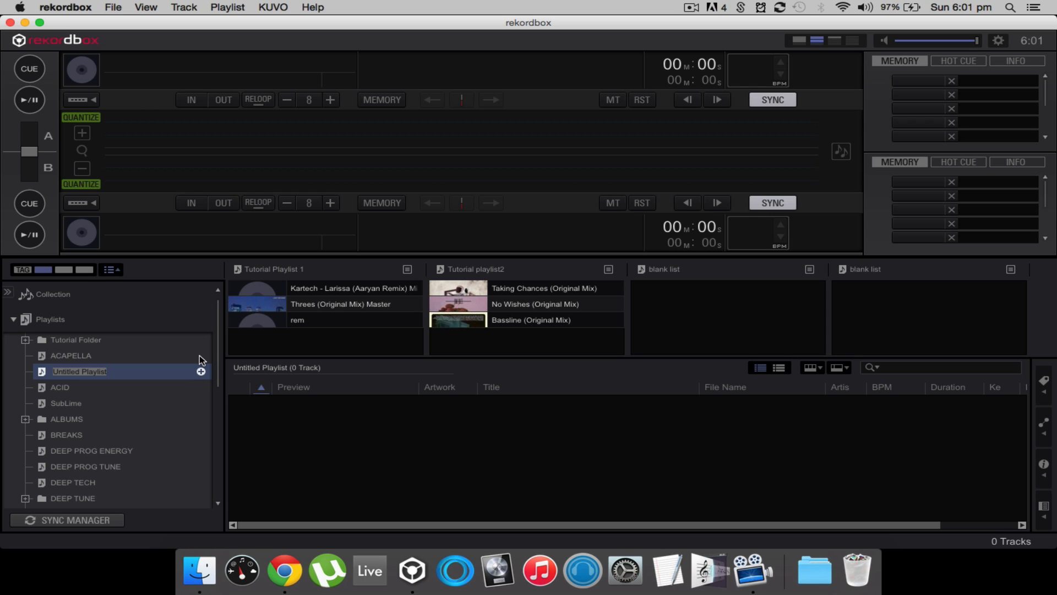
type("3")
key("Return")
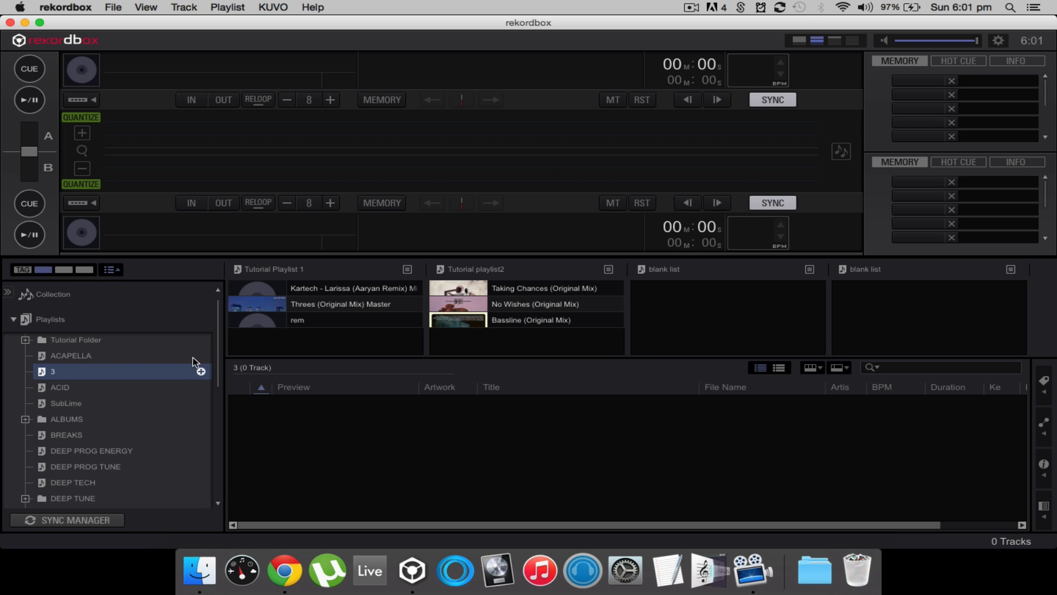
Step: Import "Don't Wanna Be Alone", "Sweat The Tech (Original Mix)" and "Gunfire feat. Janine Villforth" from Finder's RV DEEP folder into playlist 3
left_click(194, 569)
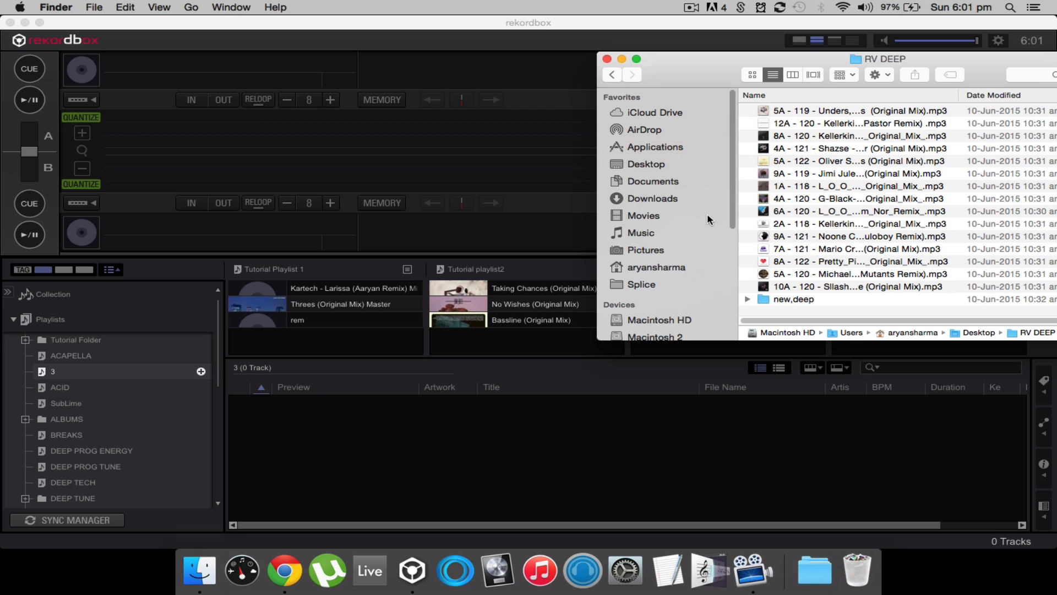
left_click_drag(818, 237, 486, 441)
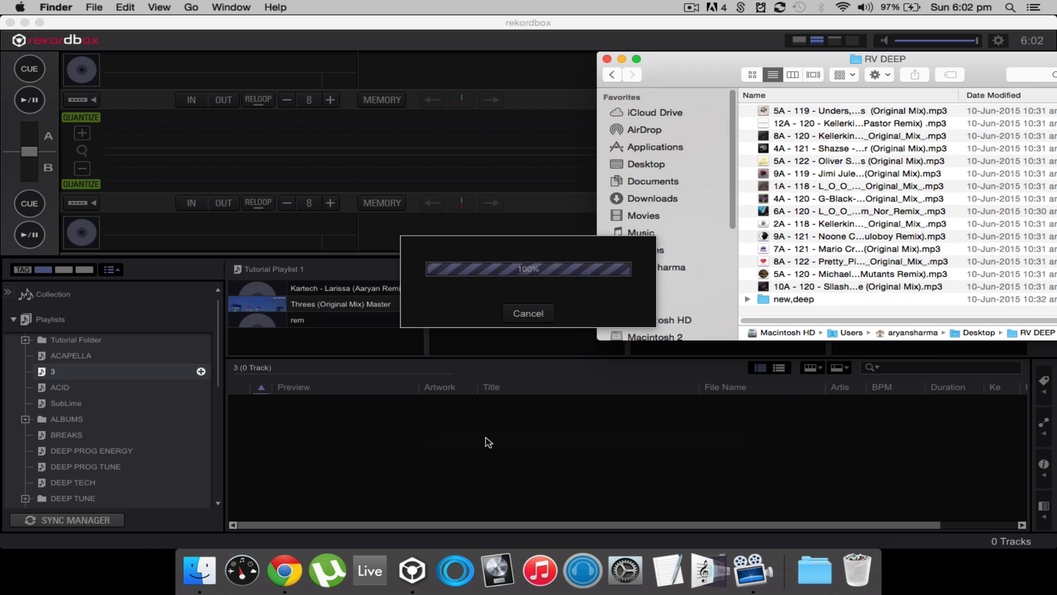
left_click_drag(843, 249, 550, 432)
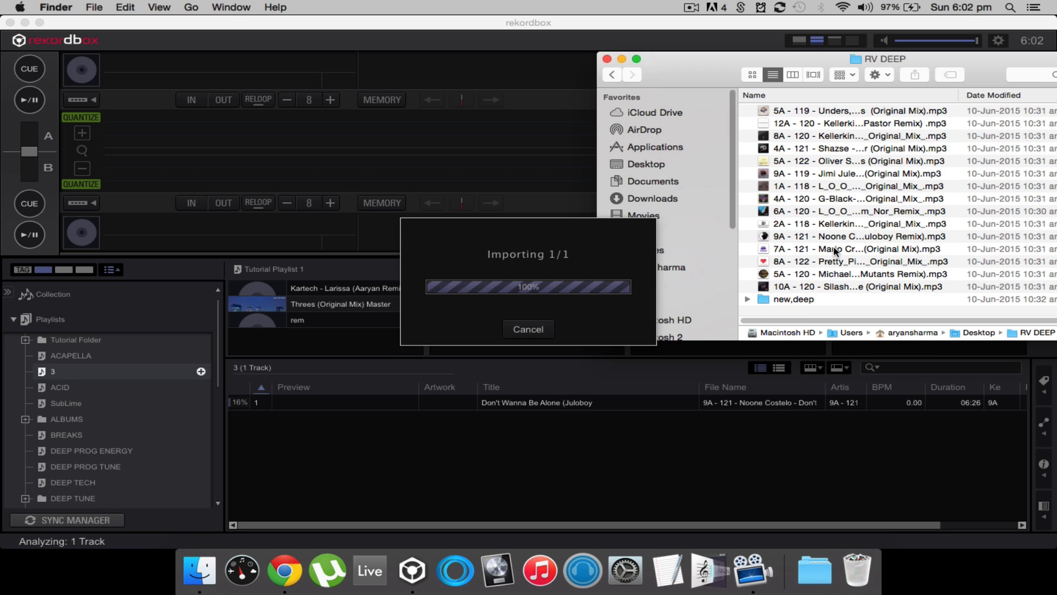
left_click_drag(834, 262, 538, 469)
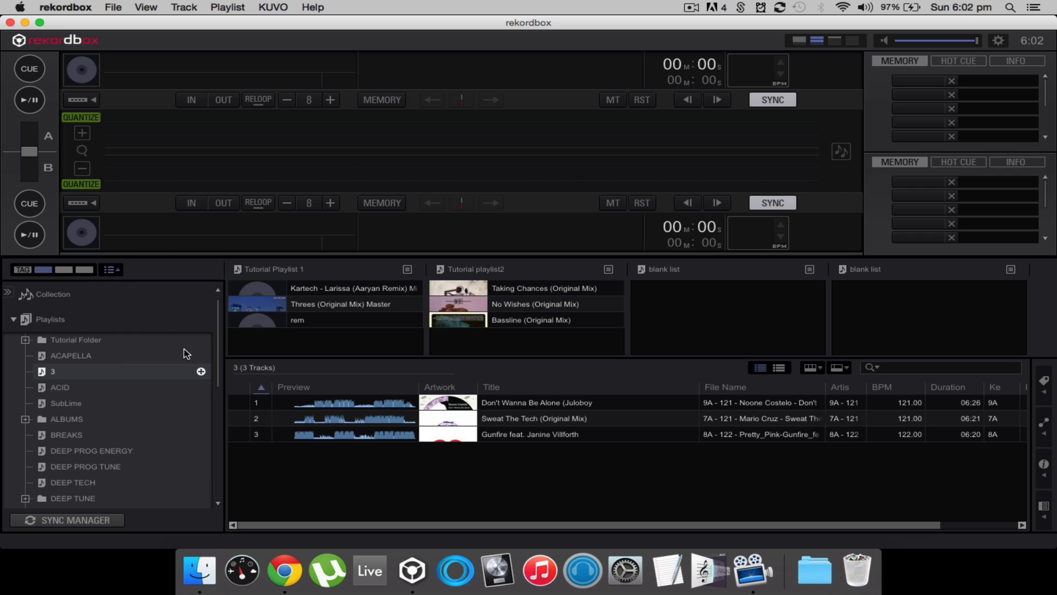
Step: Look through the Playlists tree once more and collapse it
left_click(13, 320)
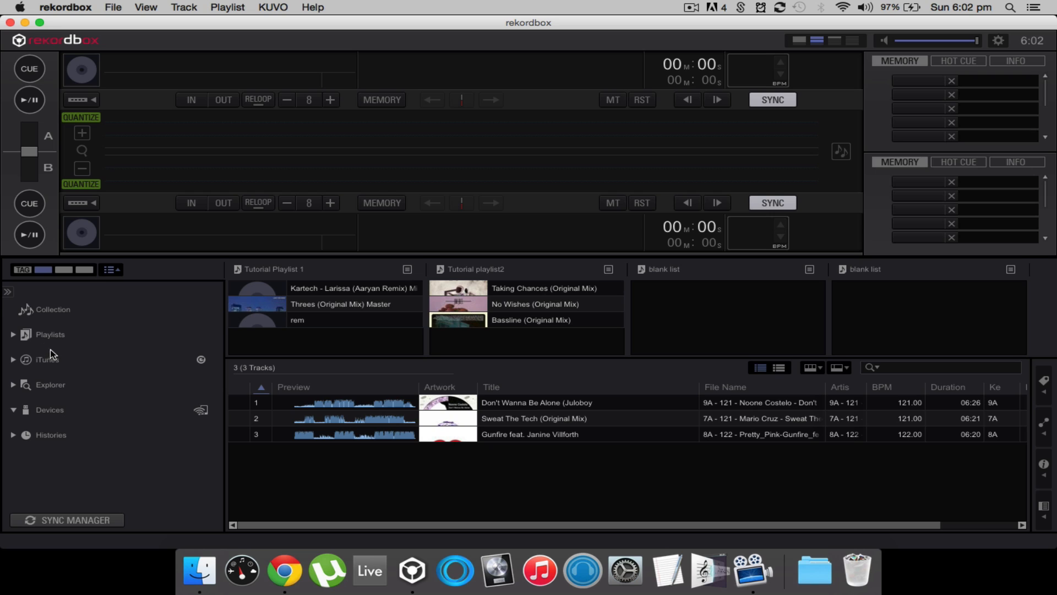
left_click(13, 334)
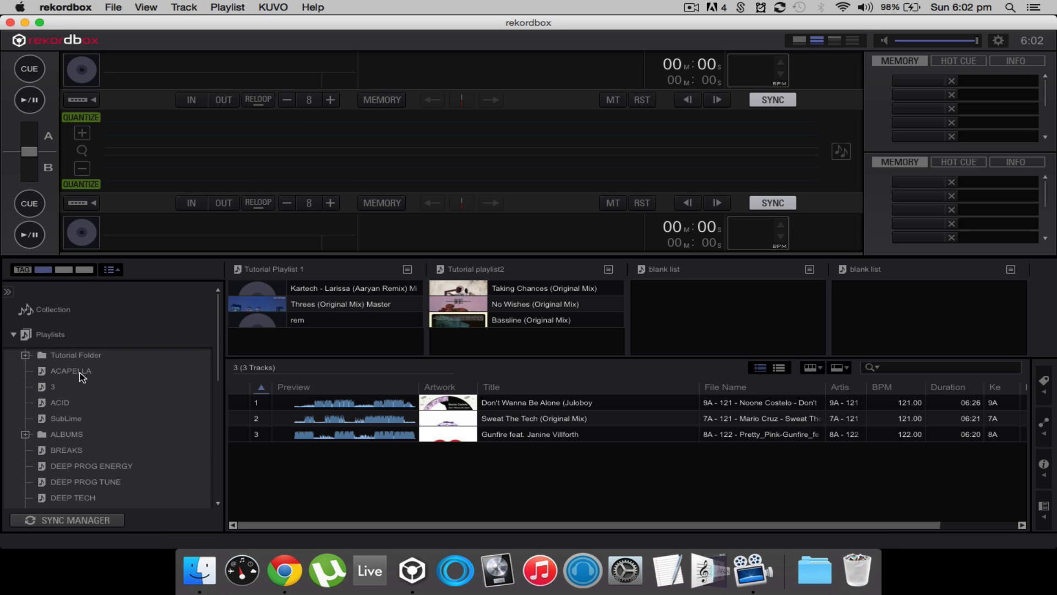
scroll(81, 372, "down", 2)
scroll(13, 326, "up", 2)
left_click(14, 335)
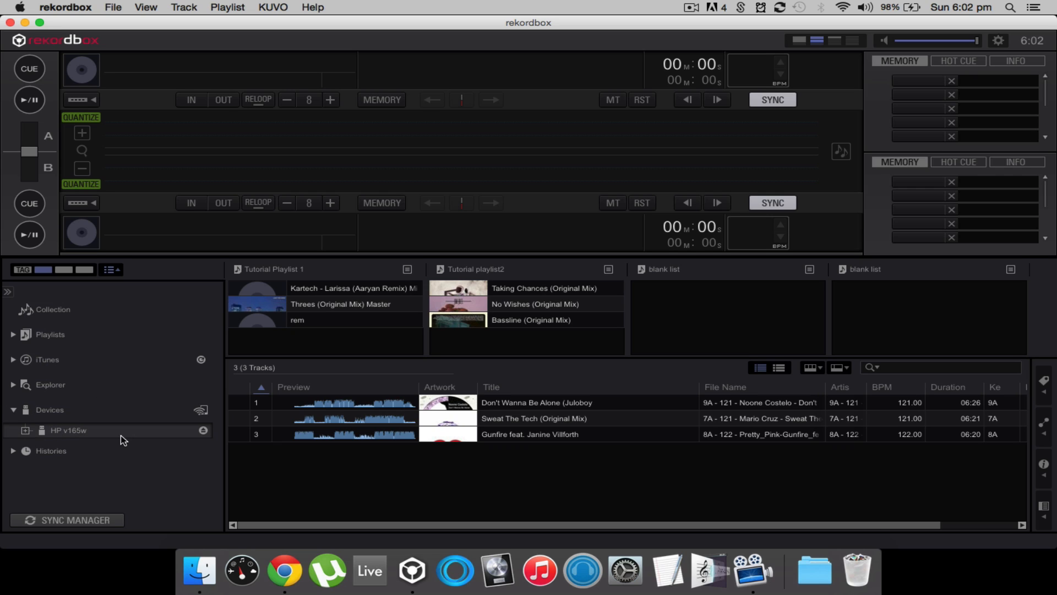
Step: Import My Settings for the HP v165w USB device and expand the device's contents
left_click(25, 430)
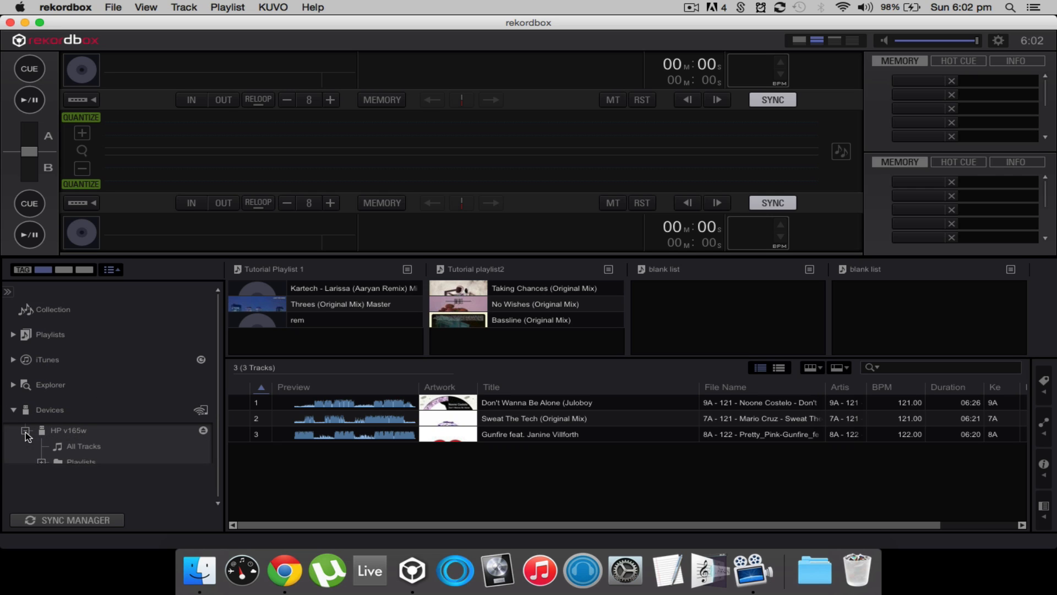
left_click(25, 430)
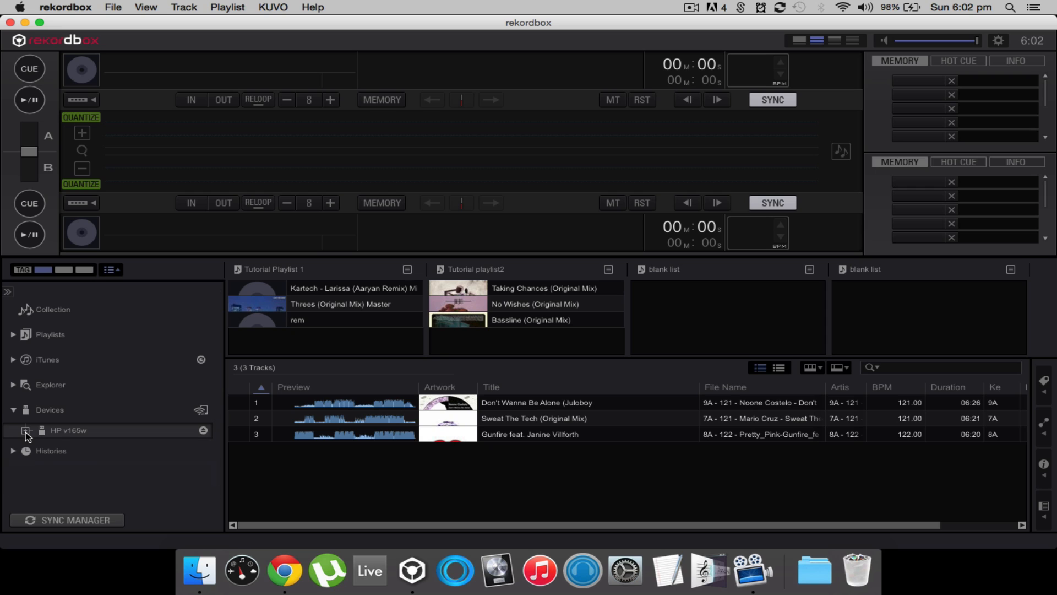
left_click(58, 431)
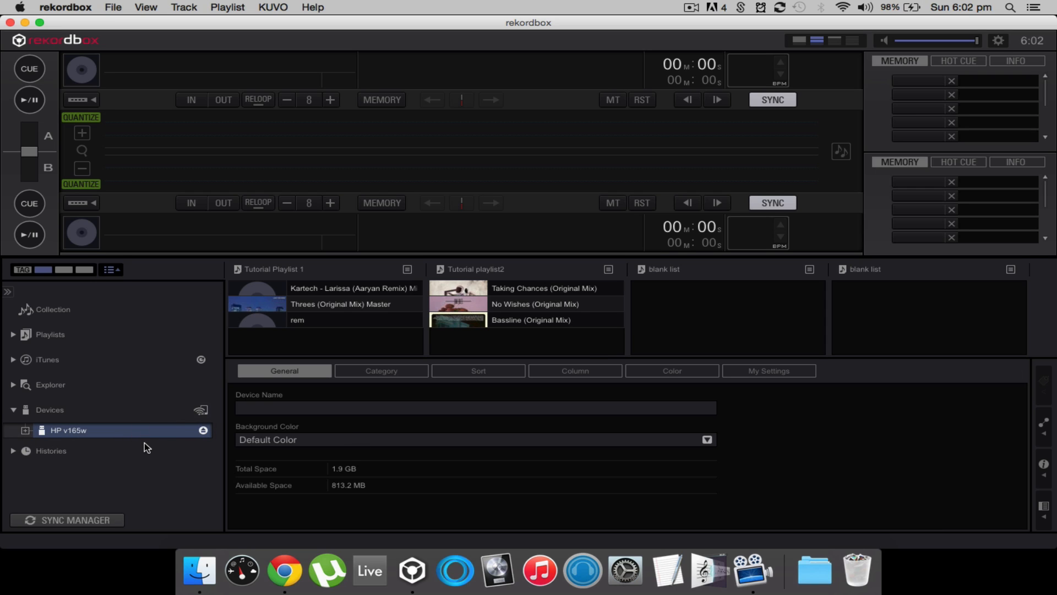
right_click(97, 431)
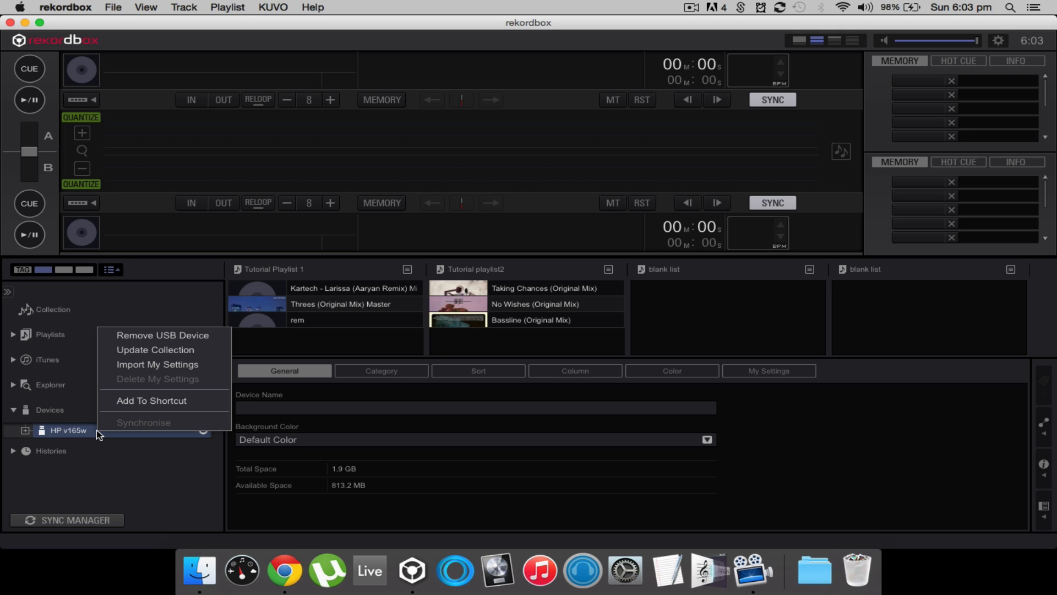
left_click(147, 360)
left_click(24, 430)
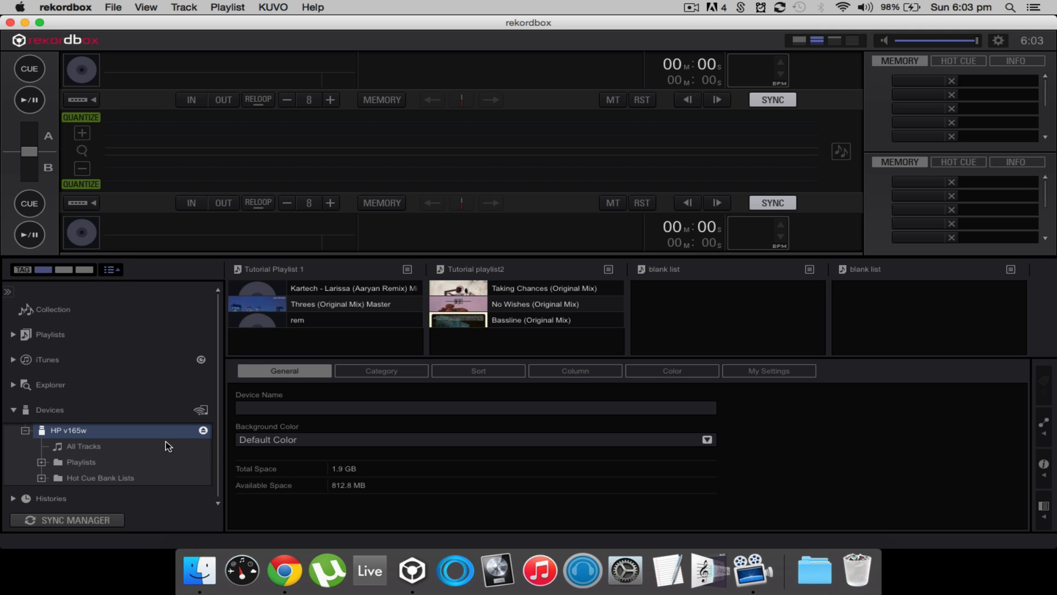
scroll(172, 478, "down", 1)
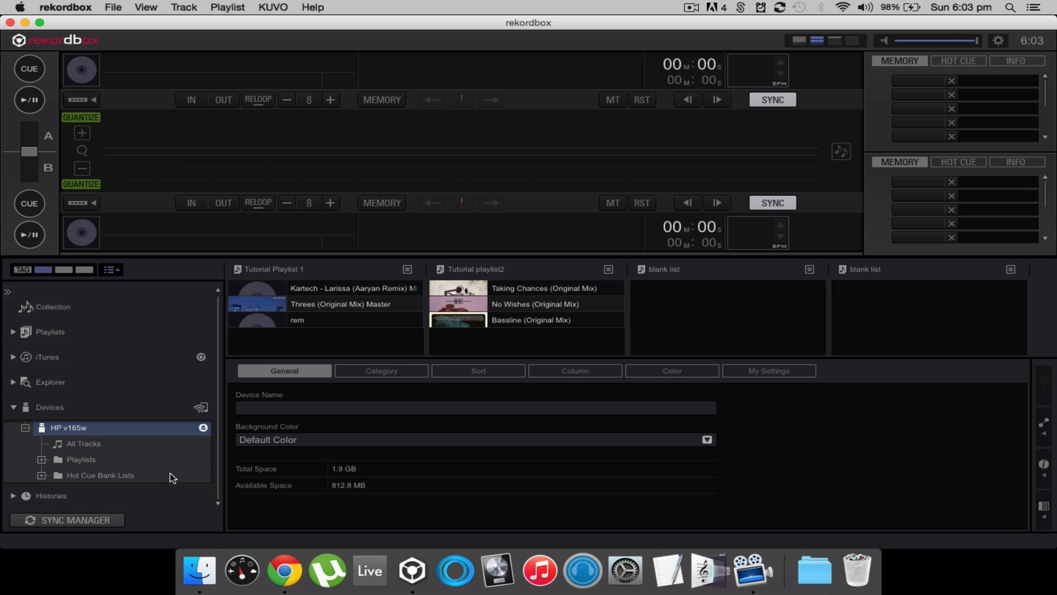
Step: Review the full list of My Settings options for the HP v165w device
left_click(404, 369)
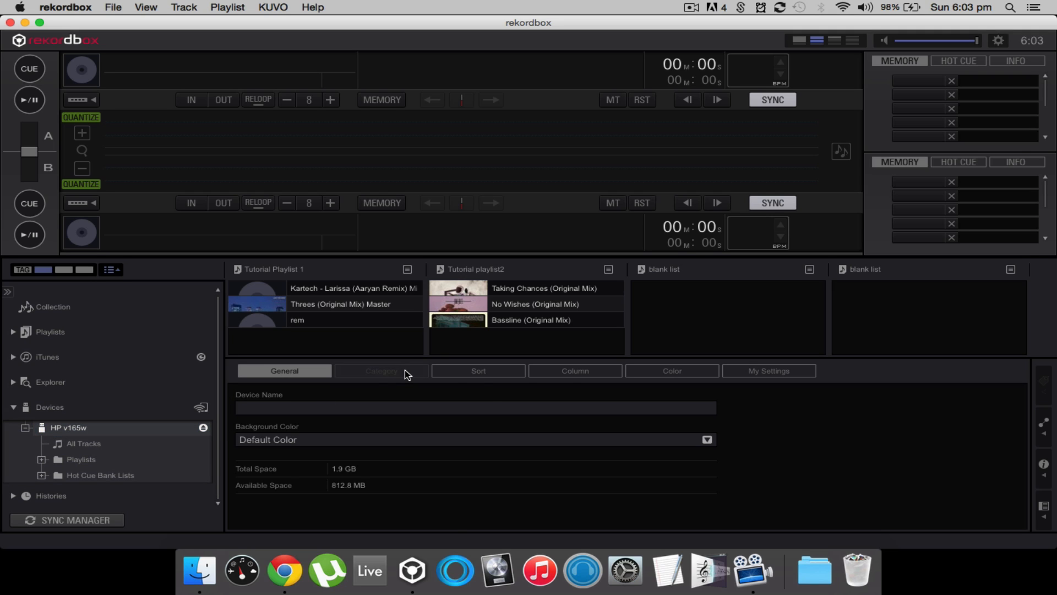
left_click(752, 373)
scroll(524, 398, "down", 5)
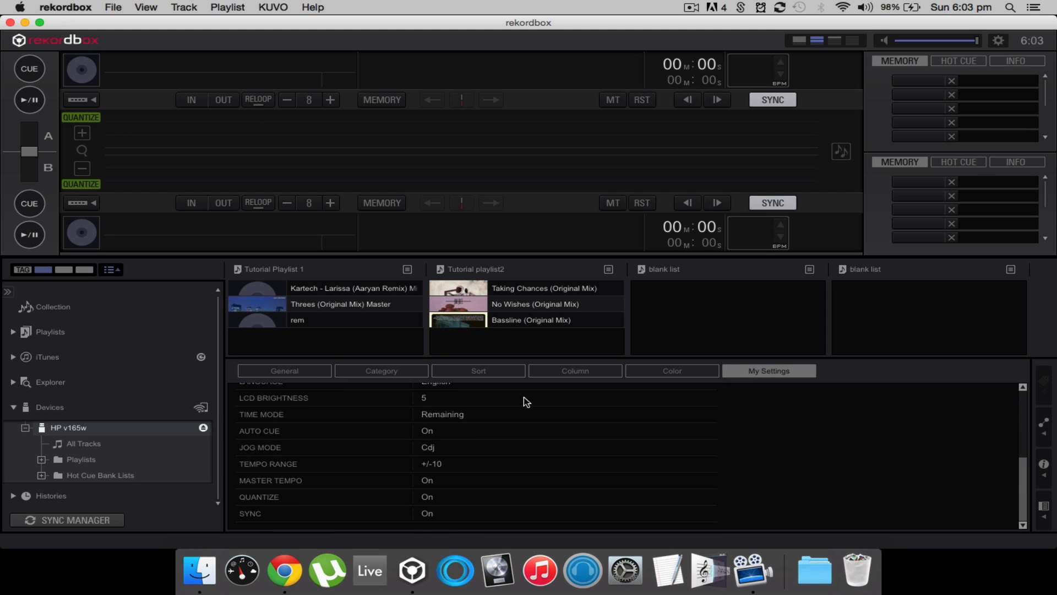
scroll(526, 402, "up", 5)
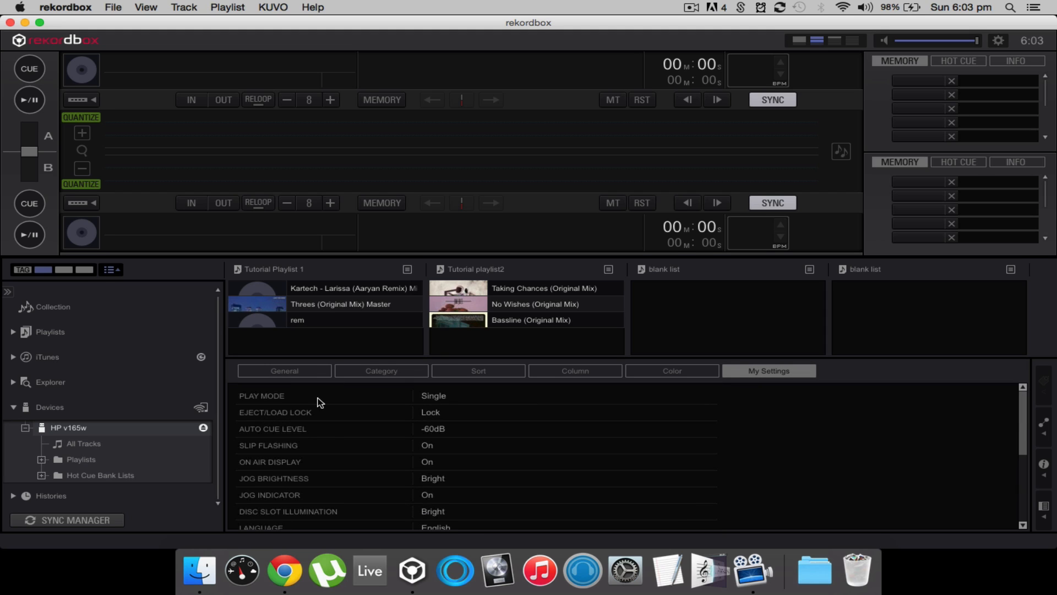
Step: Reopen the Devices list and view the general settings and available actions of the HP v165w device
left_click(24, 427)
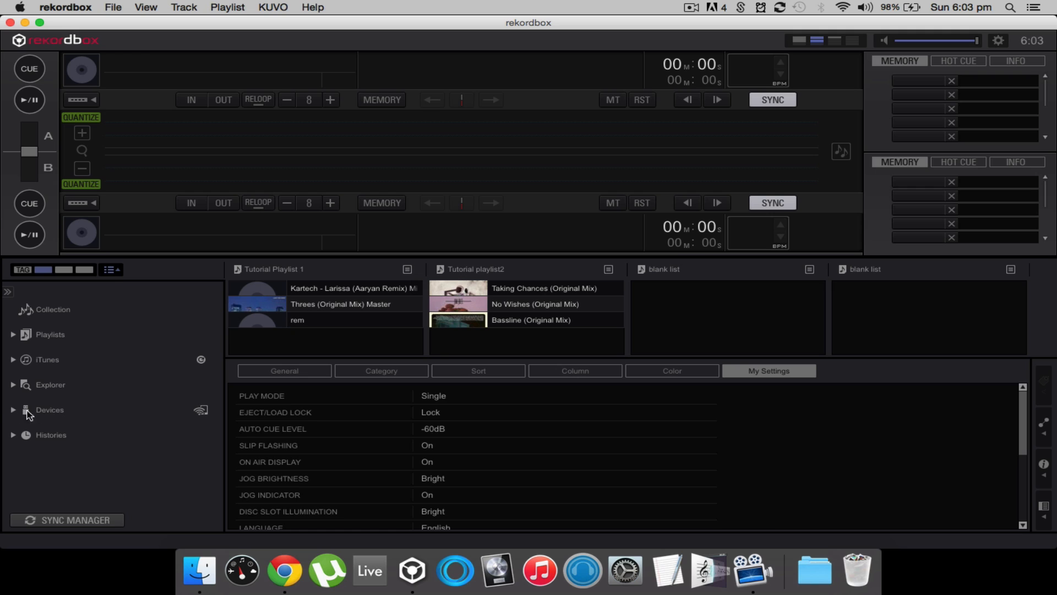
left_click(15, 413)
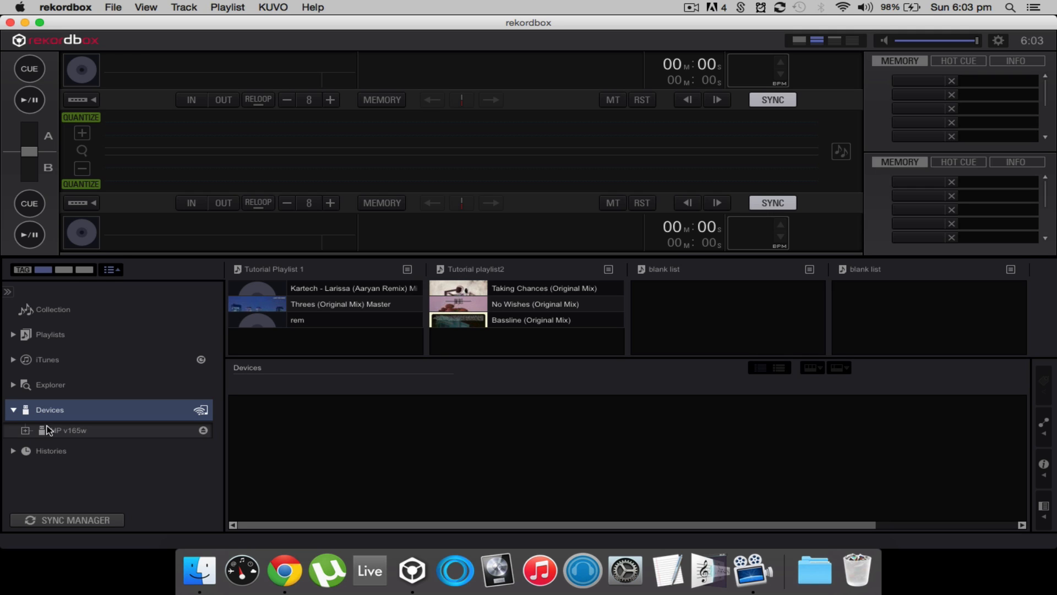
left_click(66, 432)
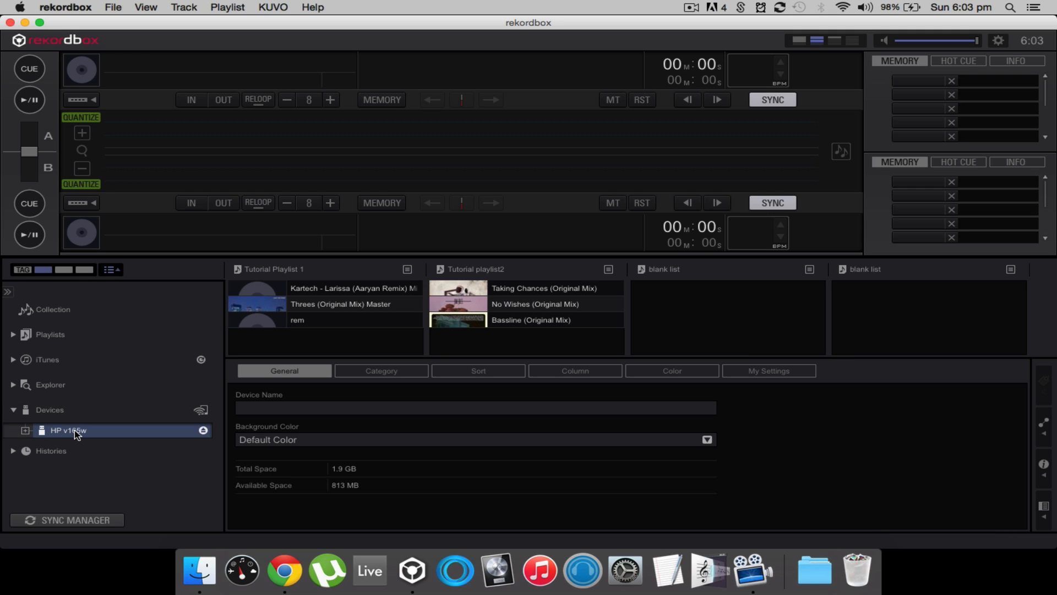
right_click(76, 435)
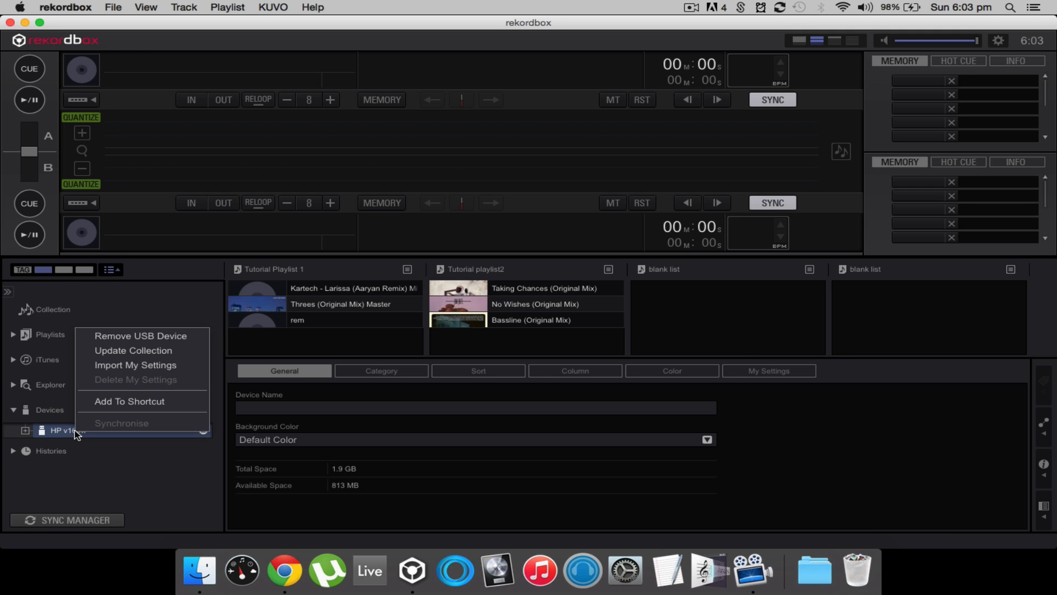
left_click(157, 471)
Step: Check the library, track deletion and history options in the Device preferences, and close the preferences
left_click(82, 9)
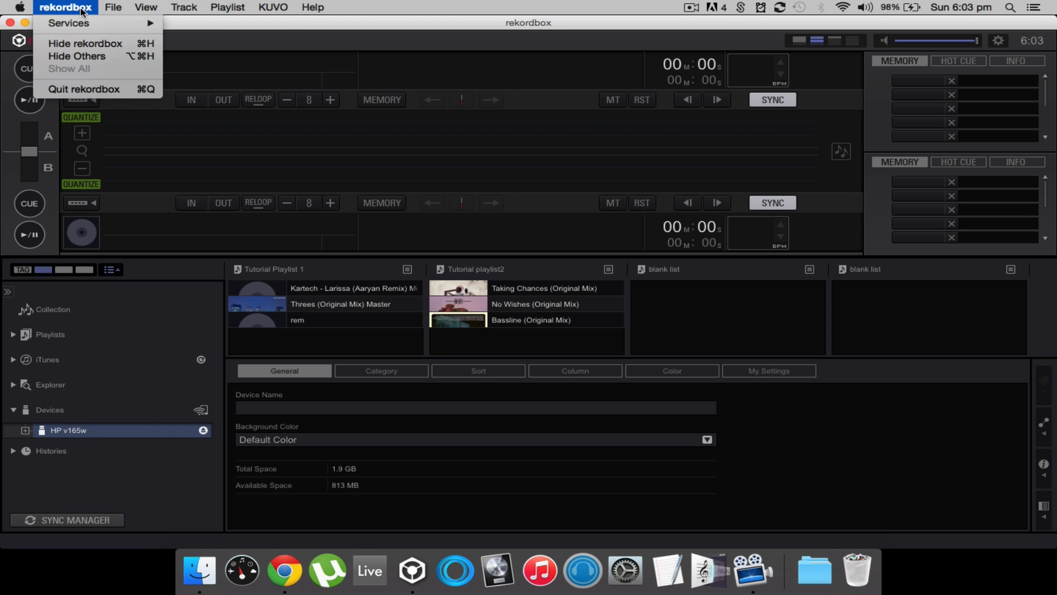
mouse_move(109, 9)
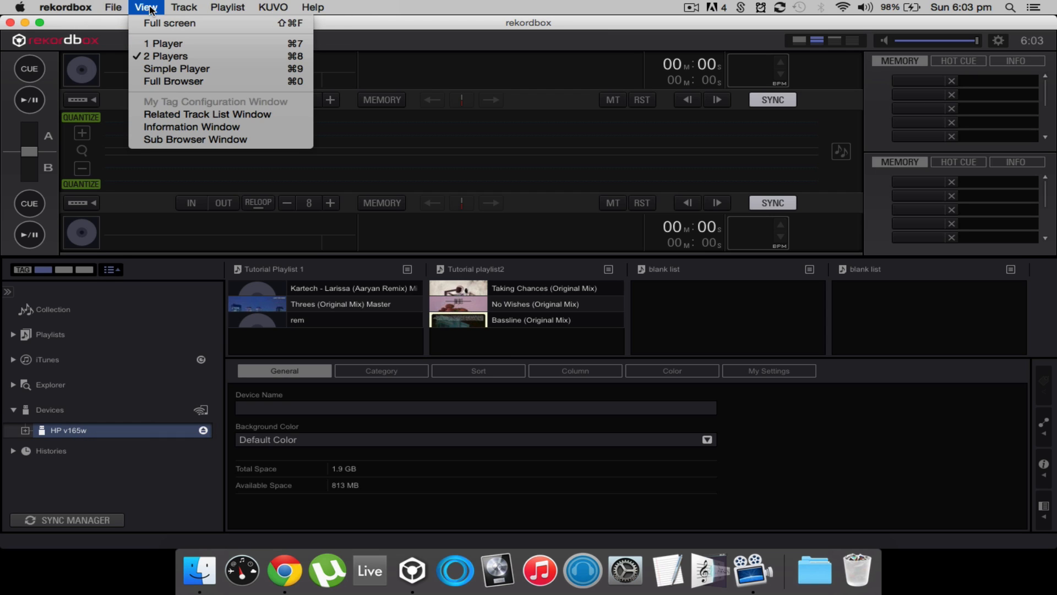
left_click(146, 106)
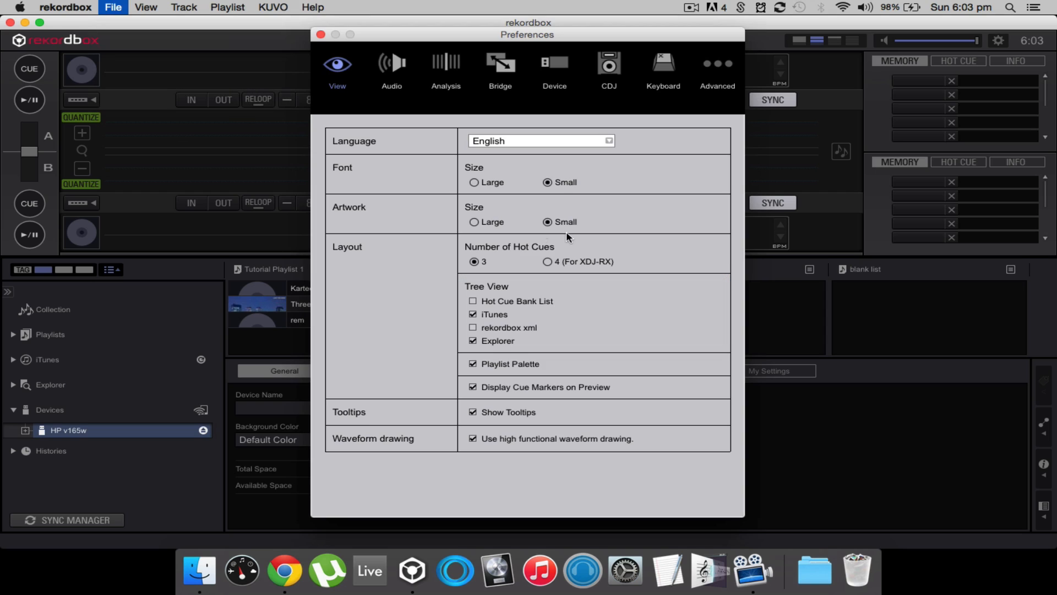
left_click(547, 75)
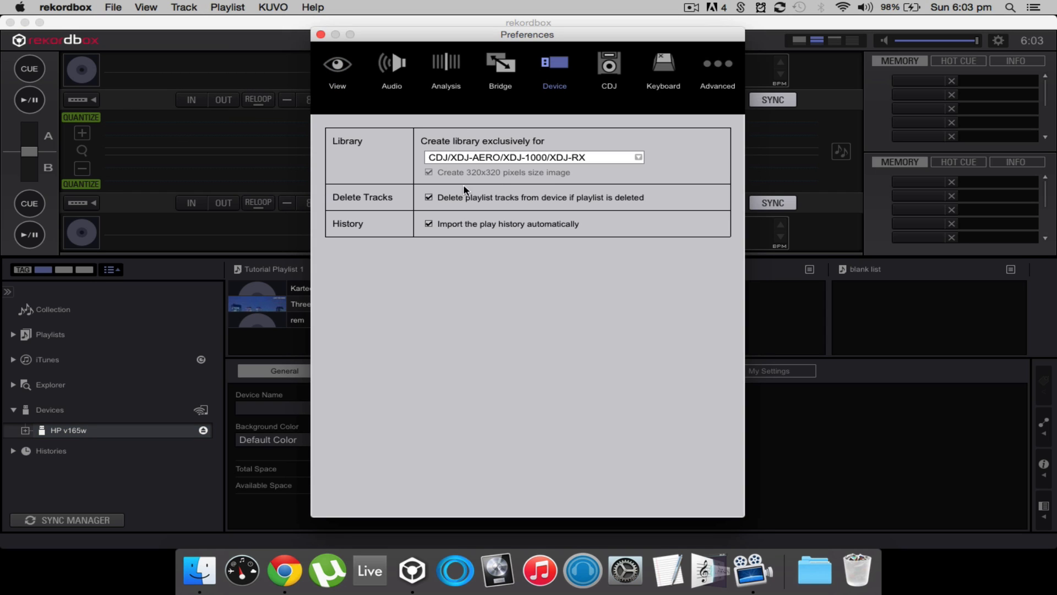
left_click(320, 34)
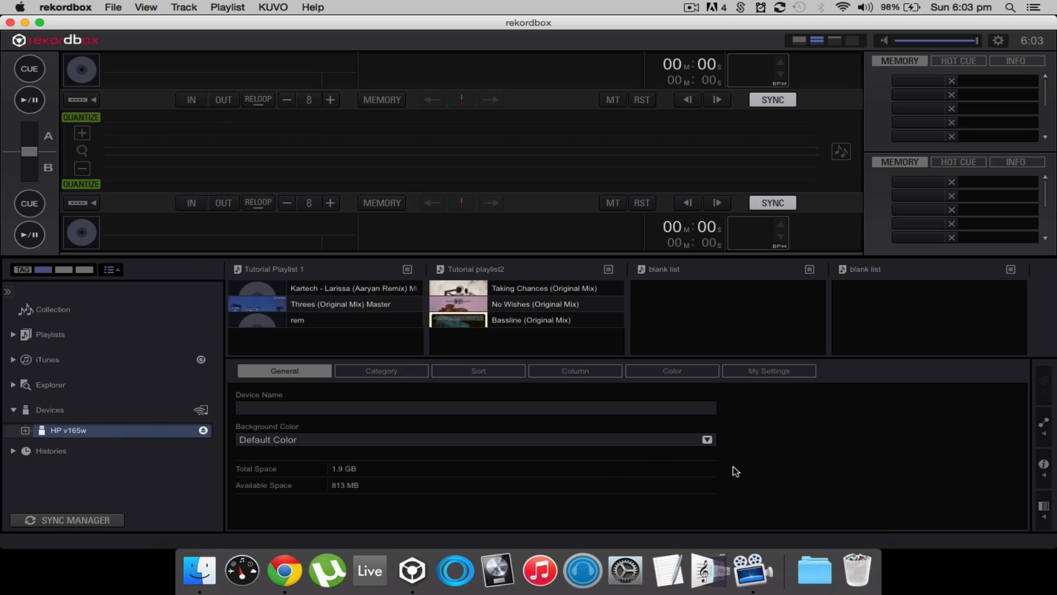
Step: Glance through the Category and General settings of the HP v165w device, and eject it
left_click(344, 371)
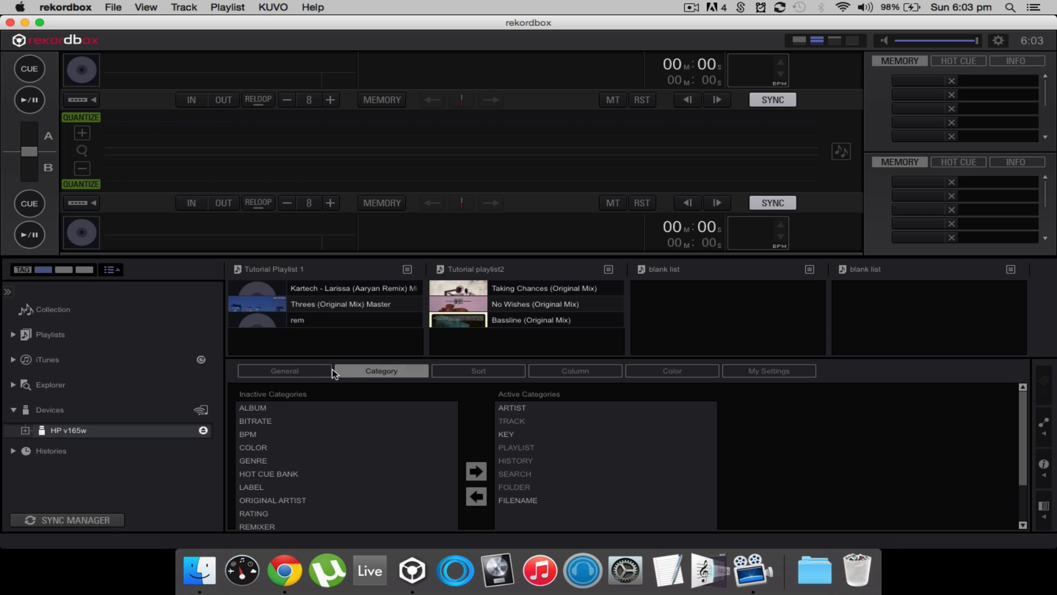
left_click(303, 371)
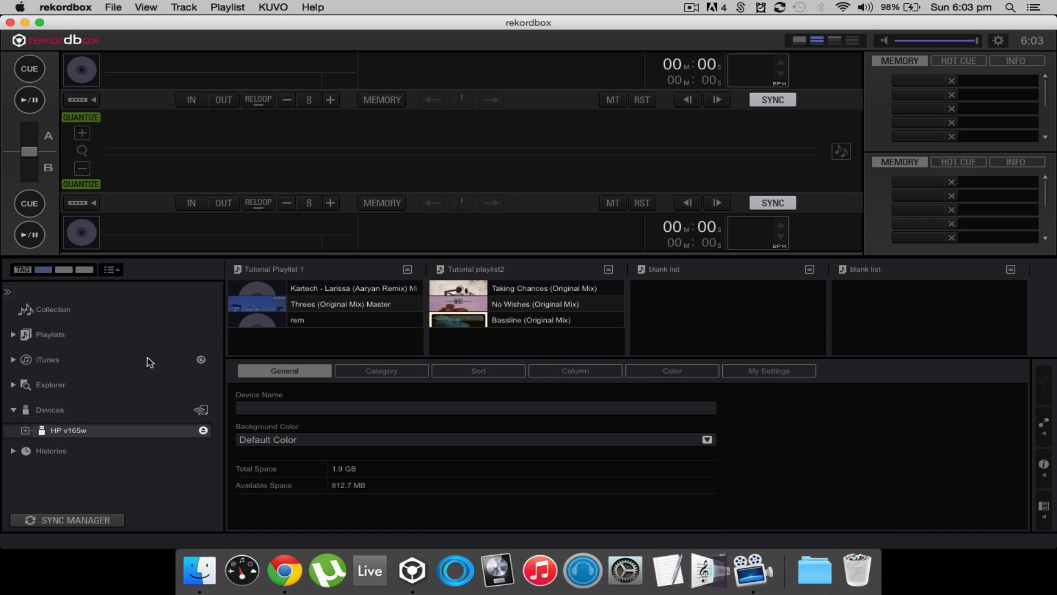
left_click(204, 436)
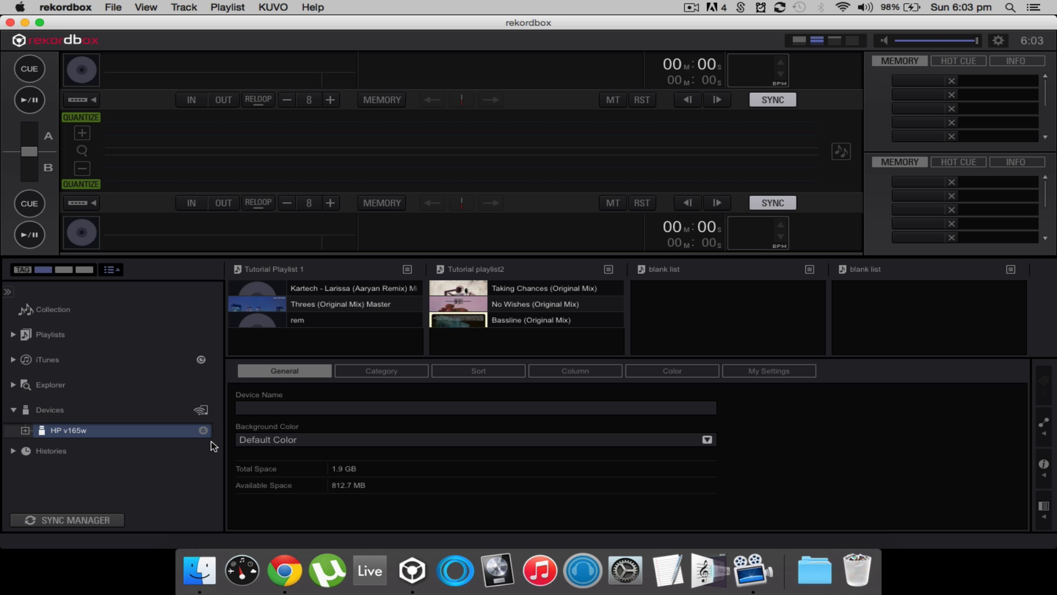
left_click(26, 22)
left_click(333, 113)
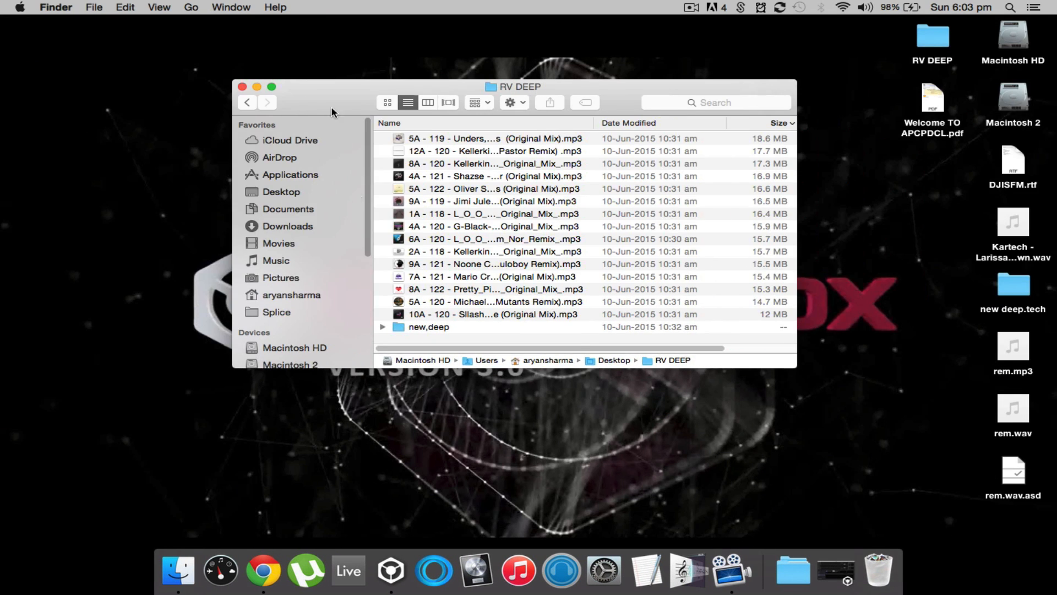
scroll(350, 232, "down", 5)
scroll(292, 187, "up", 3)
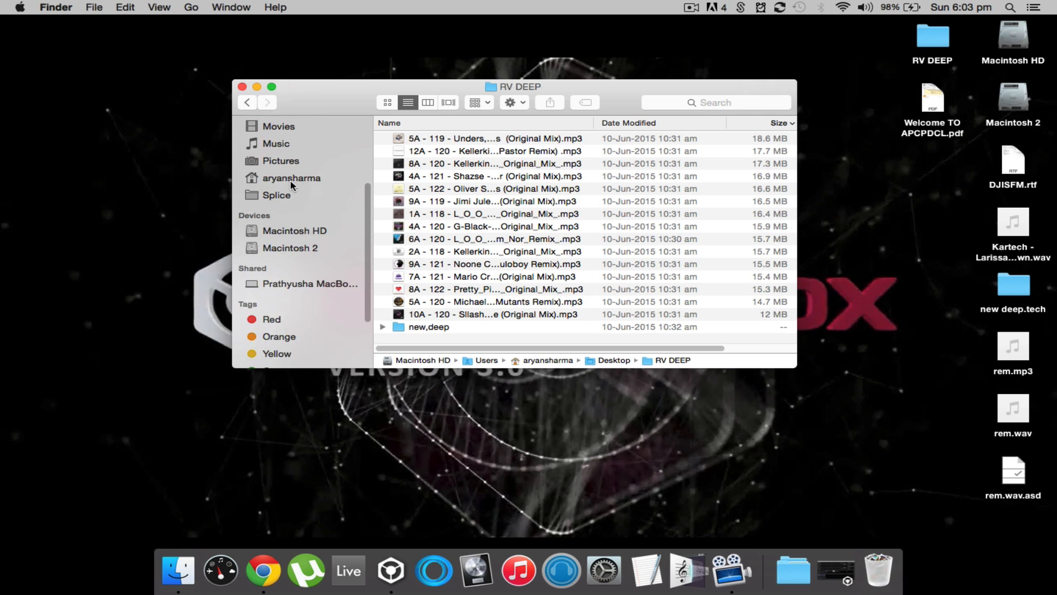
scroll(292, 186, "up", 4)
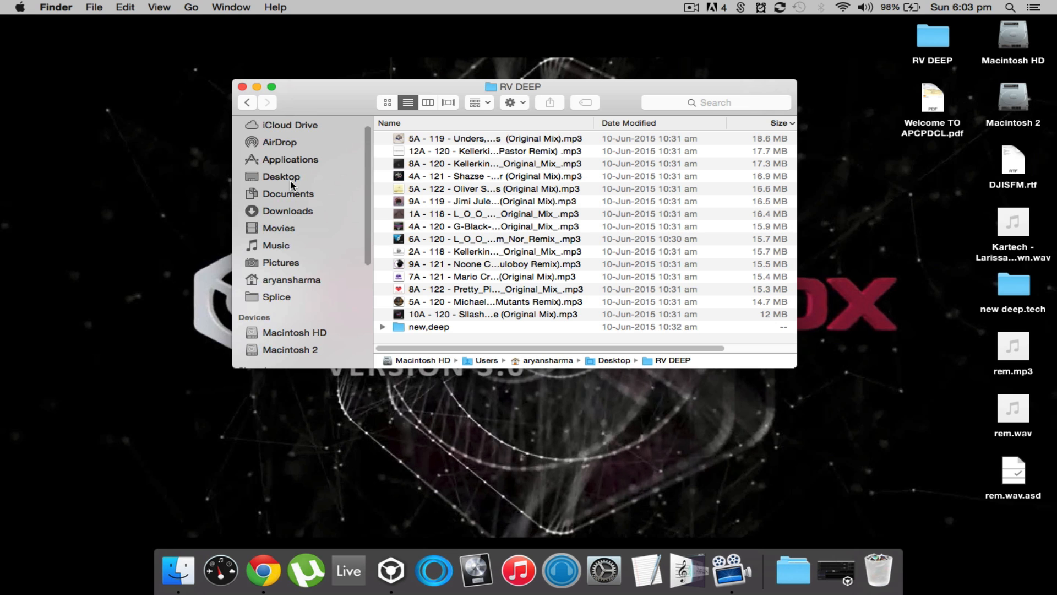
left_click(836, 572)
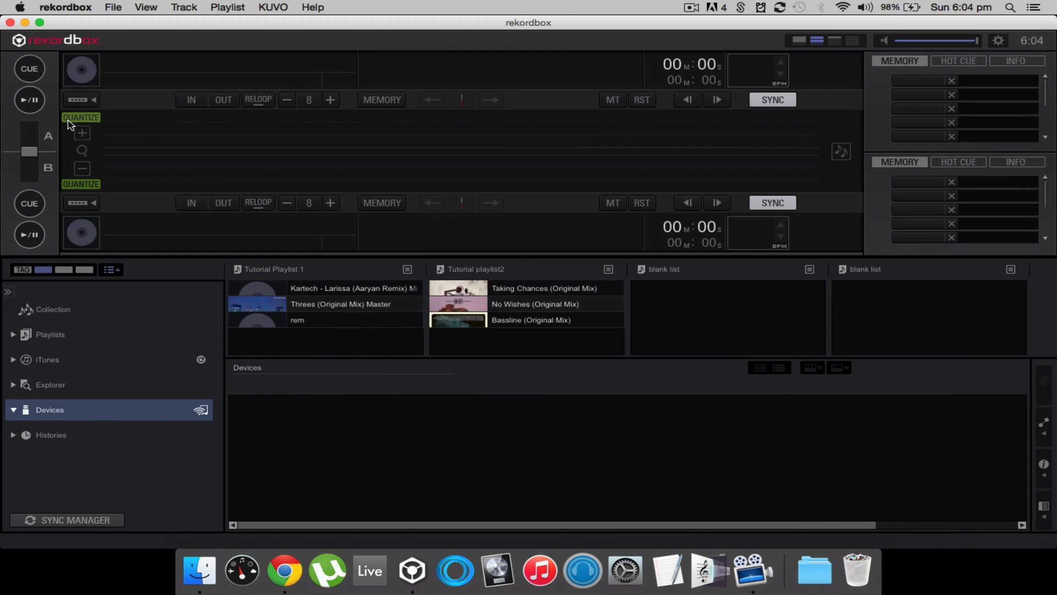
left_click(8, 23)
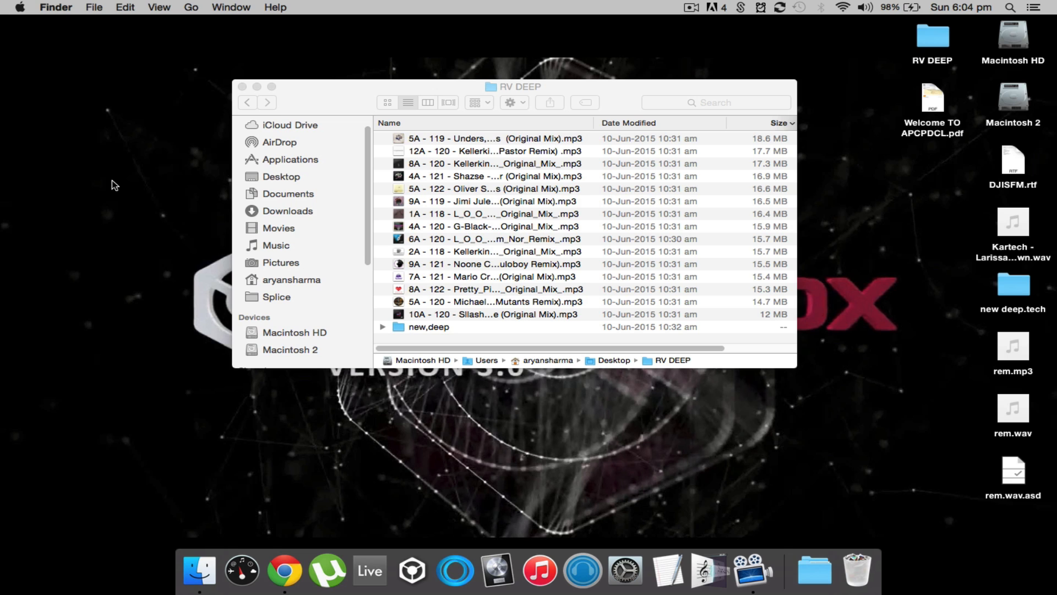
Step: Locate the reconnected HP v165w drive in Finder and on the desktop, and view its available actions
scroll(332, 263, "down", 4)
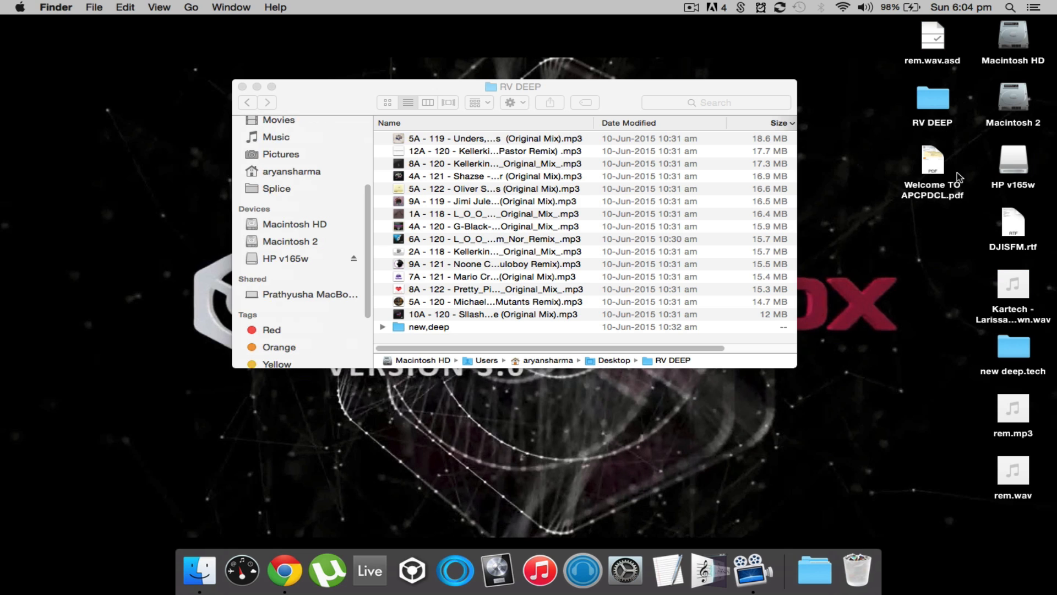
left_click(1020, 166)
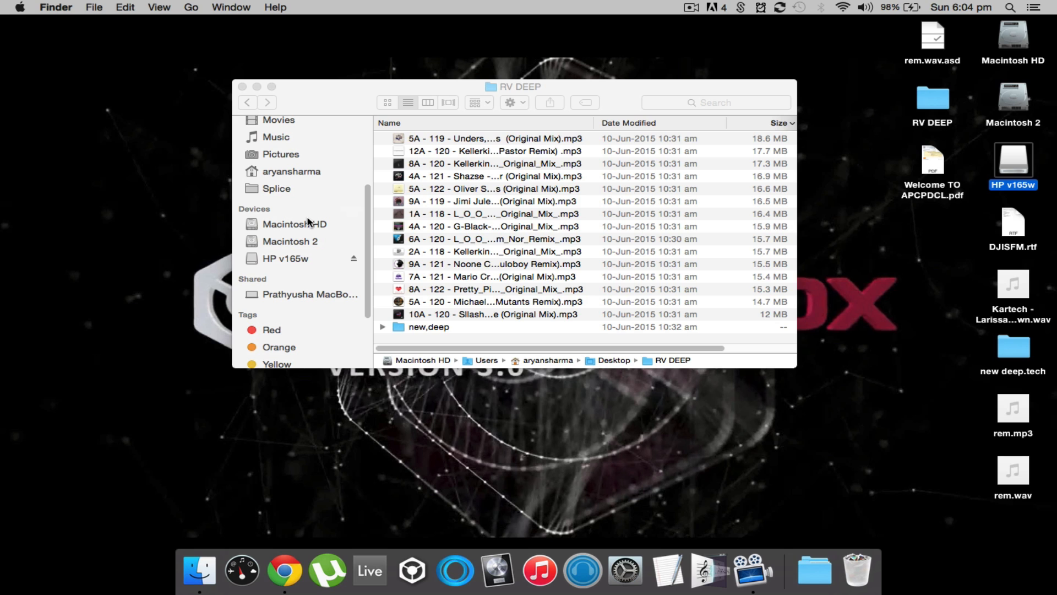
right_click(1013, 163)
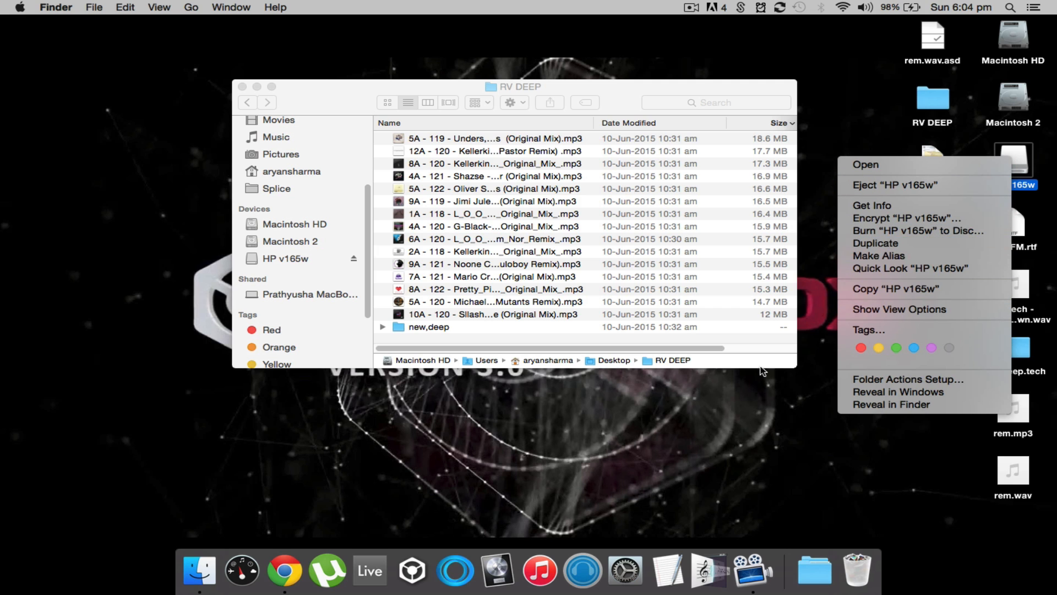
left_click(728, 414)
Step: Launch Disk Utility from the Utilities folder inside Applications
left_click(314, 91)
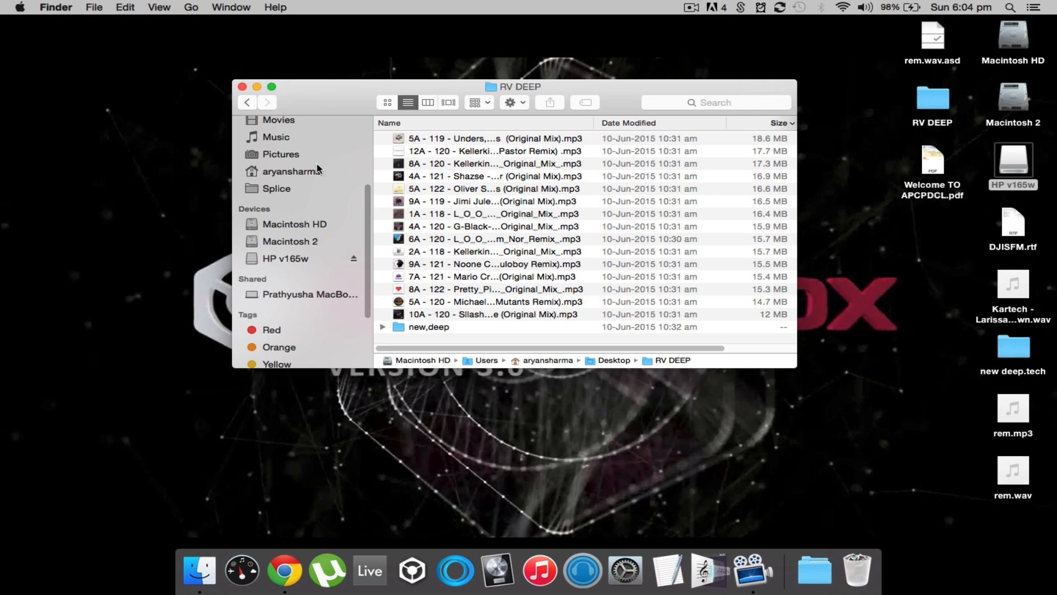
scroll(313, 214, "down", 1)
scroll(314, 214, "up", 5)
scroll(314, 213, "down", 1)
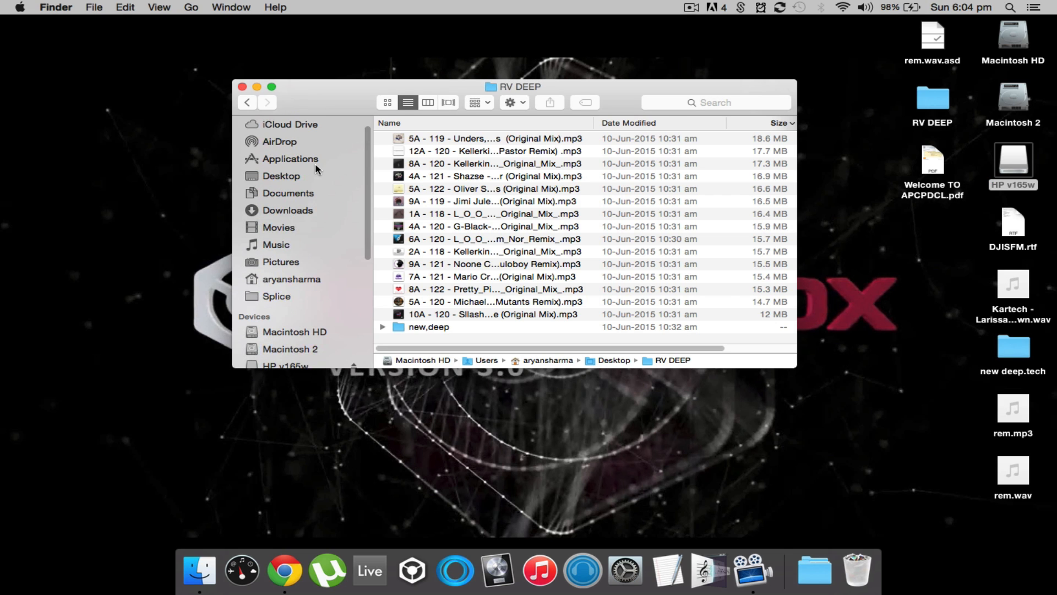
left_click(315, 164)
scroll(485, 238, "down", 10)
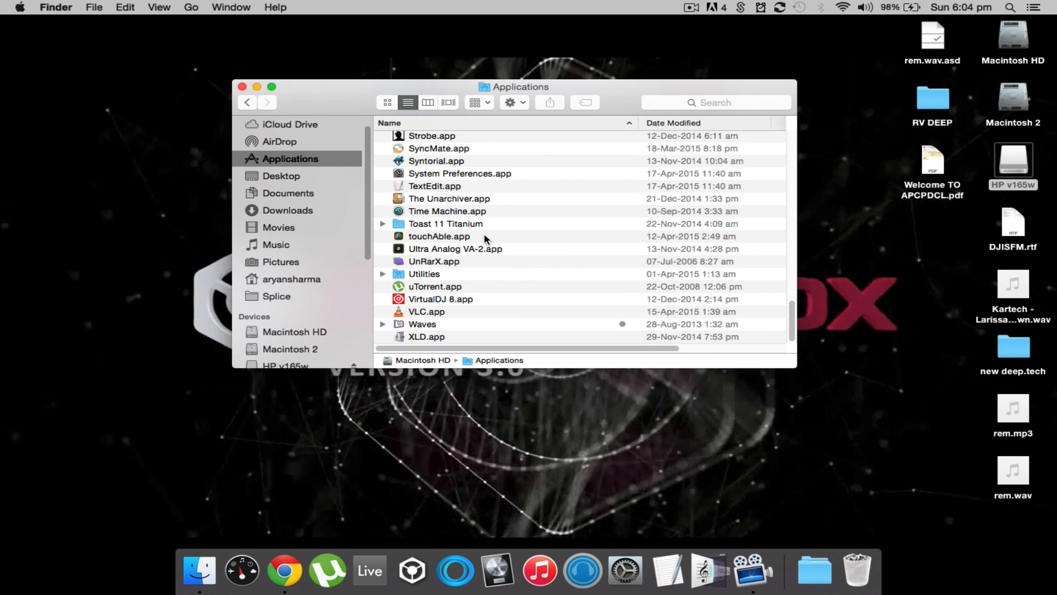
double_click(426, 275)
scroll(484, 216, "down", 3)
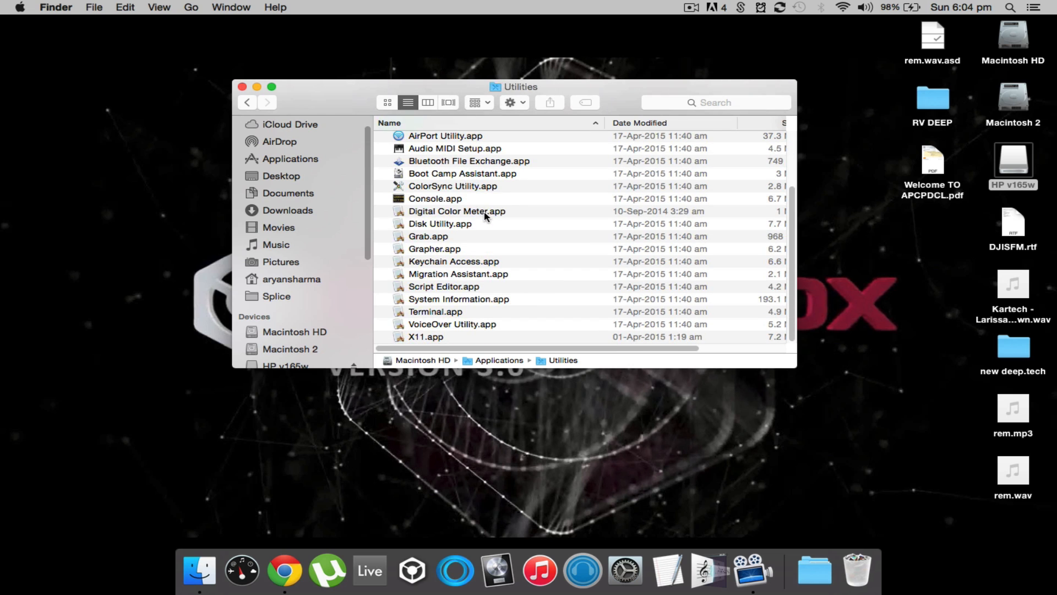
double_click(455, 225)
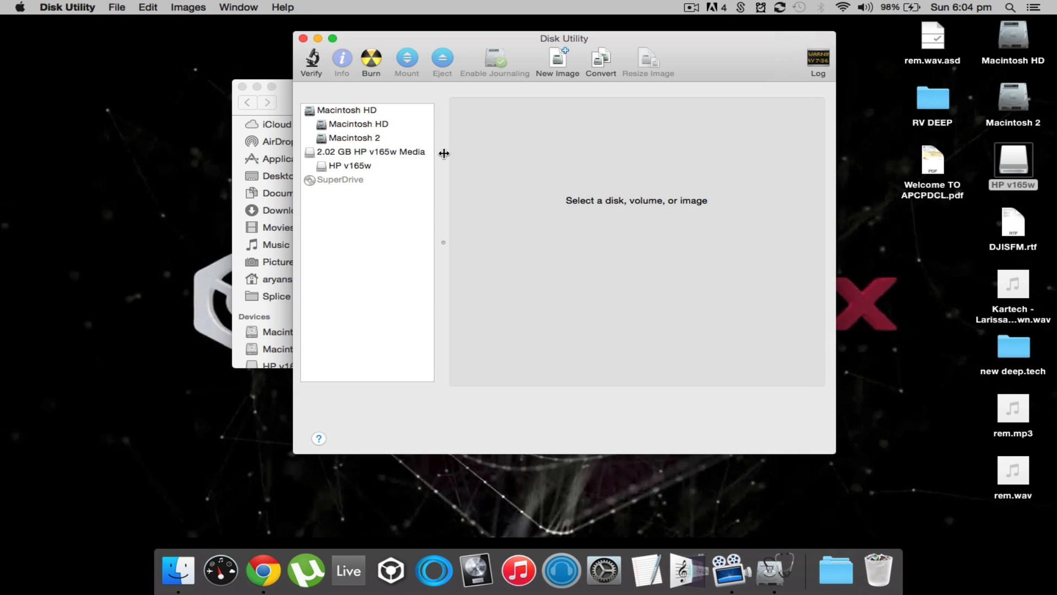
Step: Choose the 2.02 GB HP v165w Media disk for erasing, with MS-DOS (FAT) as its format
left_click(333, 152)
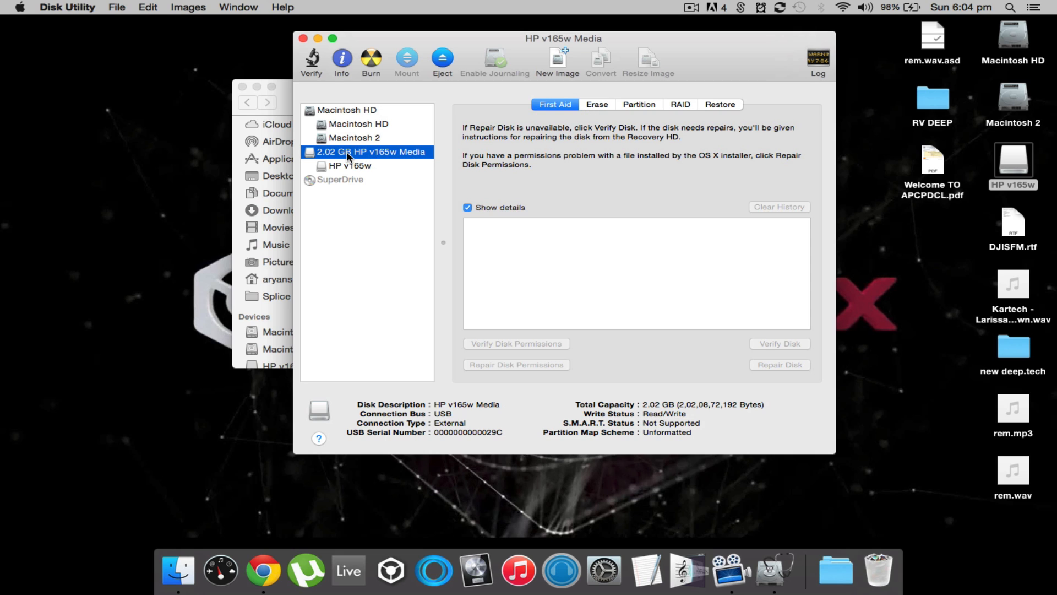
left_click(594, 104)
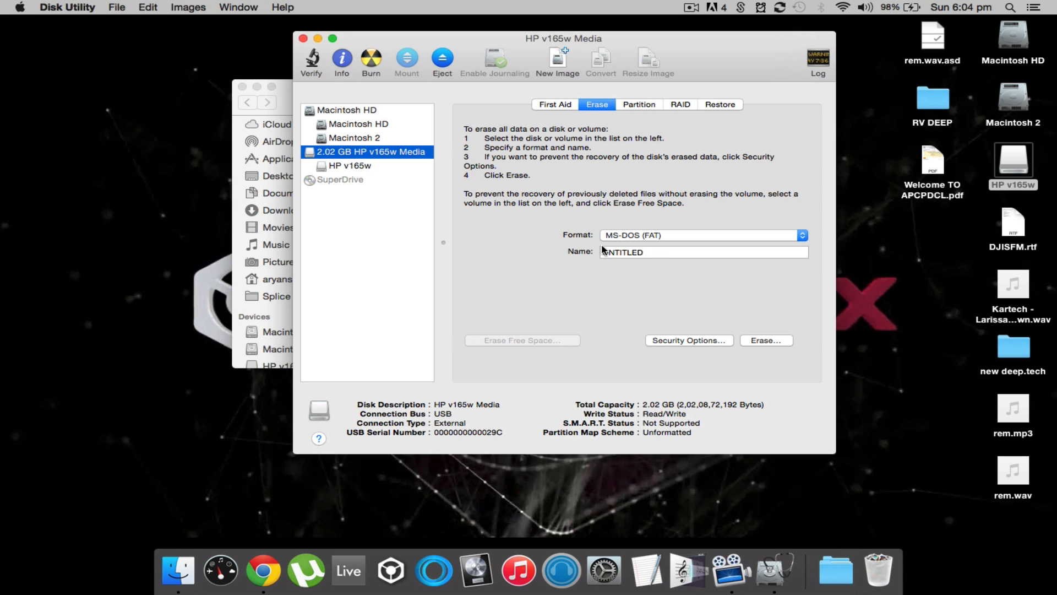
left_click(662, 235)
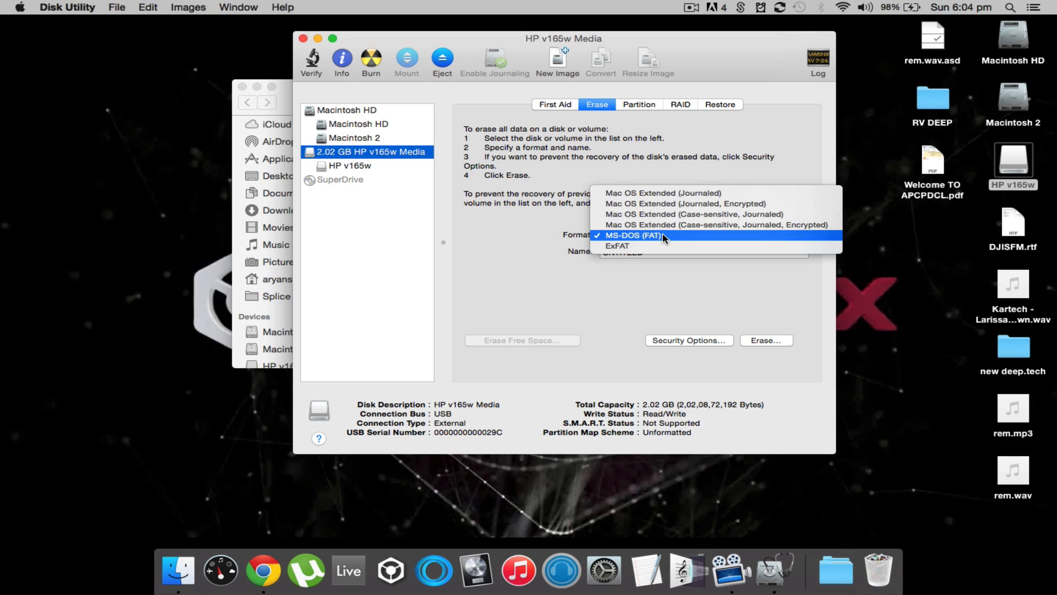
left_click(662, 235)
Step: Name the volume for the erased disk TUTORIAL
left_click(652, 251)
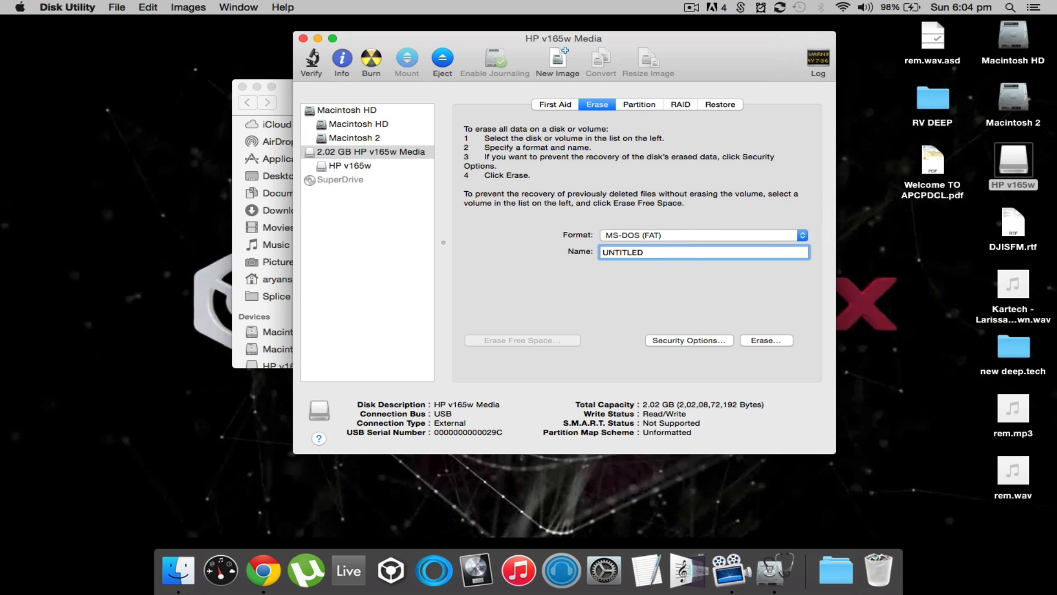
key("BackSpace")
key("BackSpace")
key("BackSpace")
key("BackSpace")
key("BackSpace")
key("BackSpace")
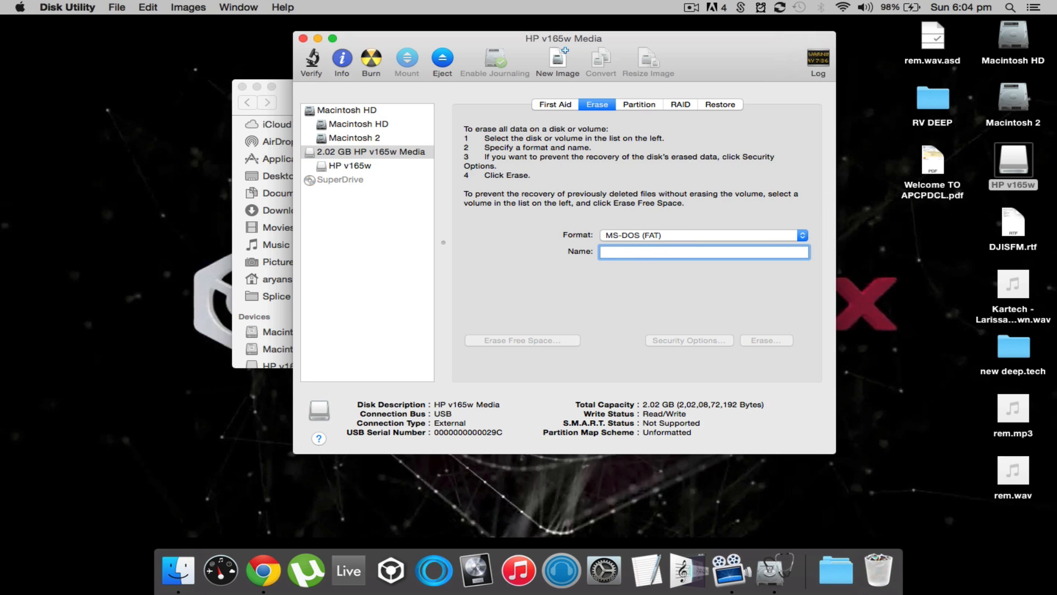
type("TUTORIAL")
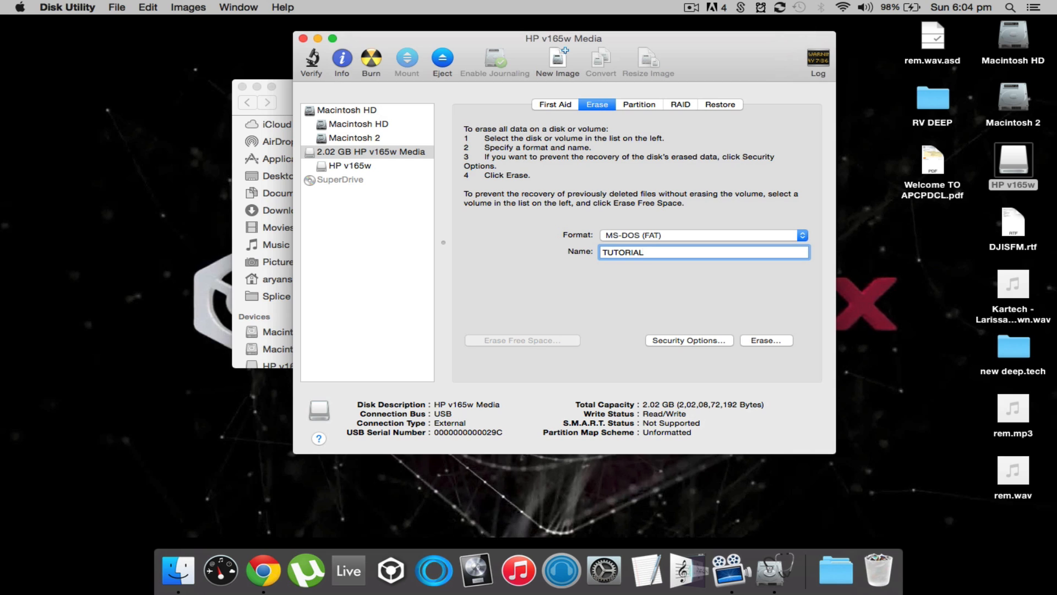
Step: Erase the HP v165w Media disk and close Disk Utility
left_click(773, 339)
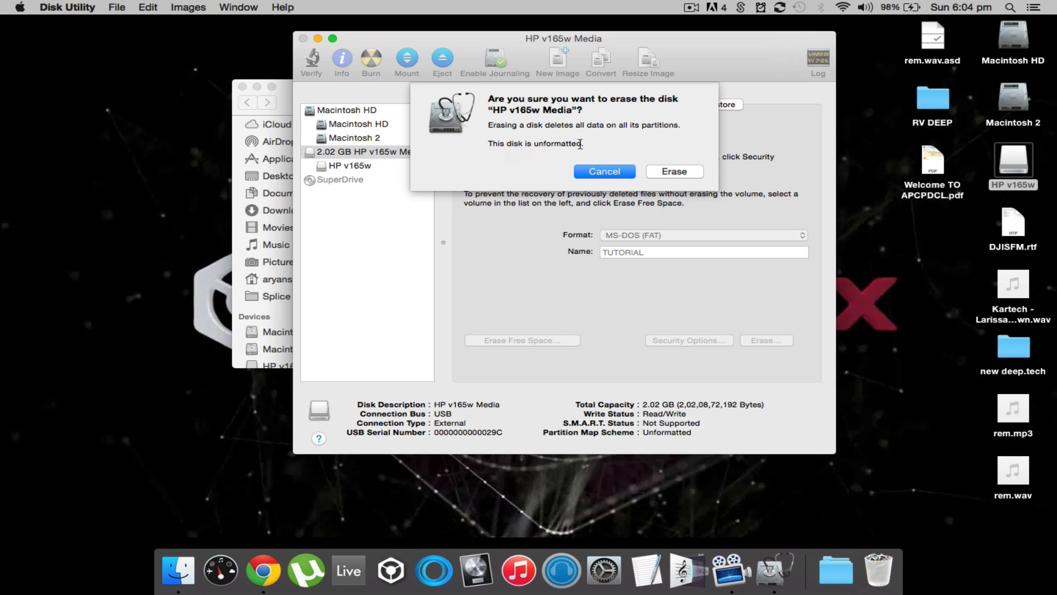
left_click(674, 172)
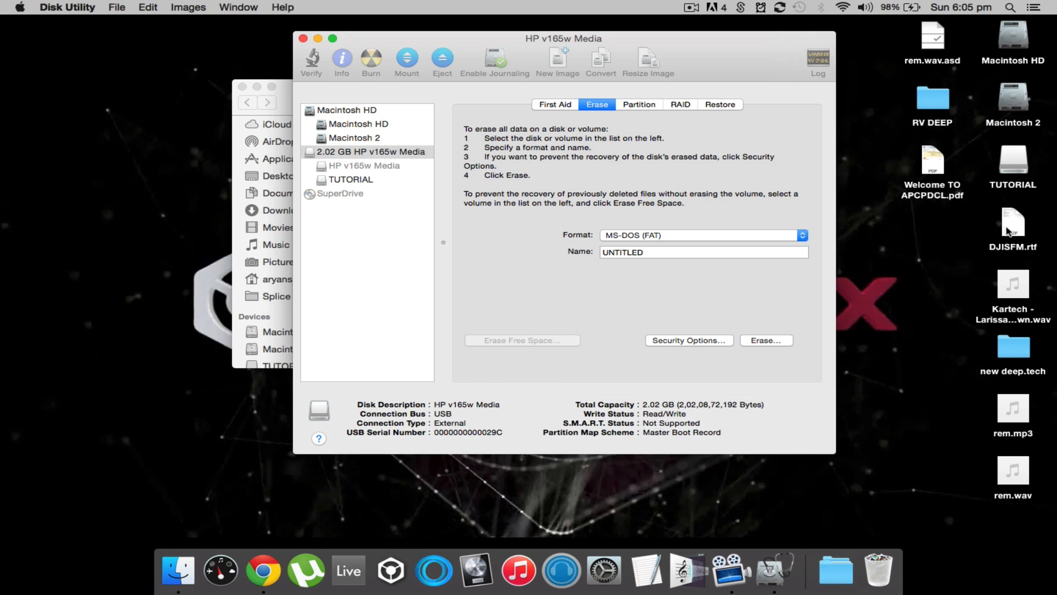
left_click(303, 38)
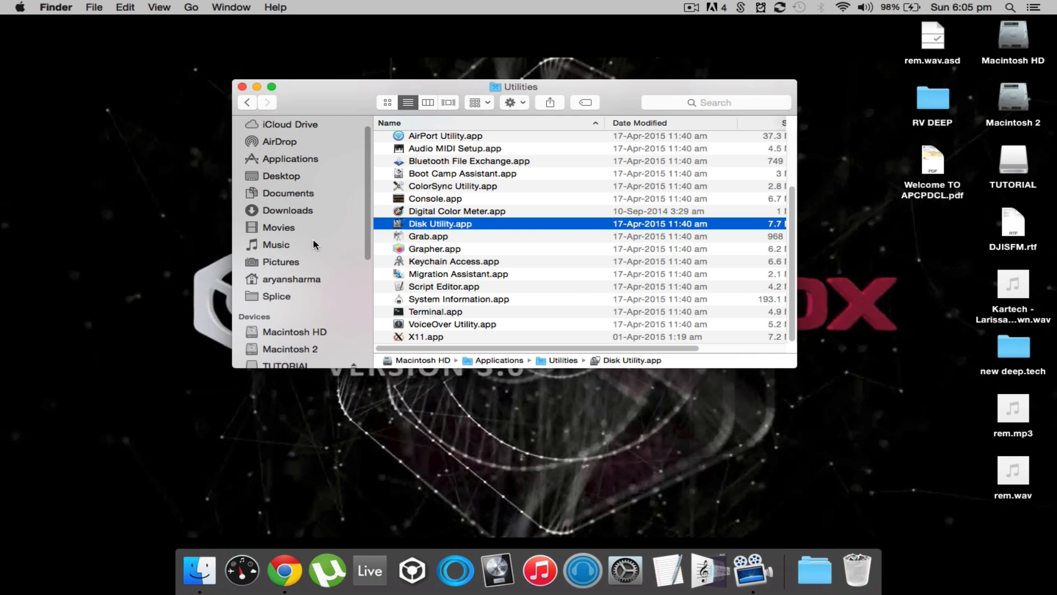
Step: Check the TUTORIAL drive's format in its file info, and close the info and Utilities windows
scroll(314, 244, "down", 5)
scroll(315, 244, "up", 6)
right_click(1008, 161)
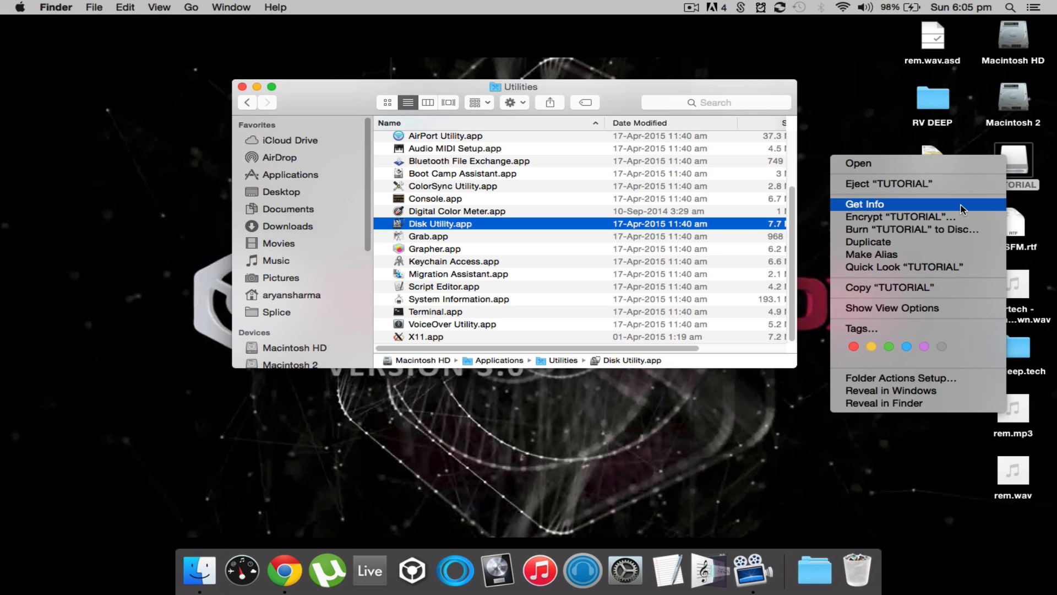
left_click(961, 210)
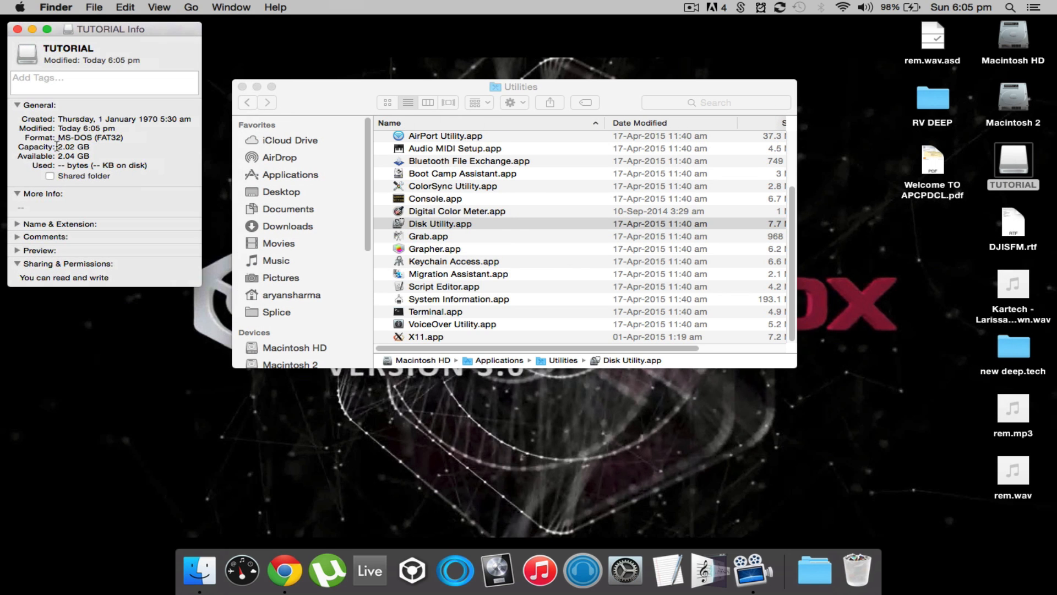
left_click_drag(95, 138, 132, 139)
left_click(132, 139)
left_click(17, 29)
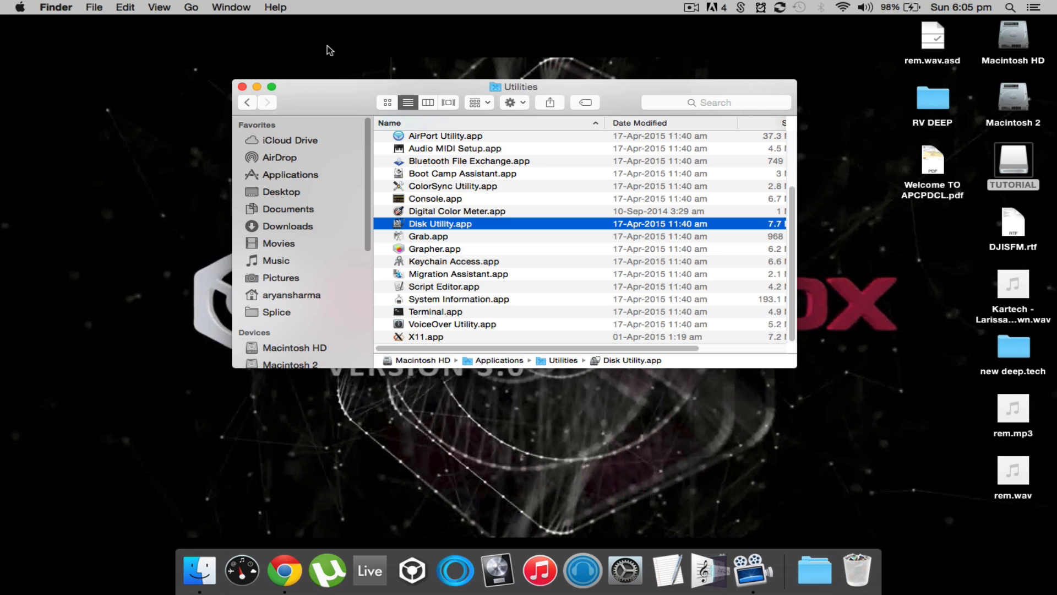
left_click(242, 87)
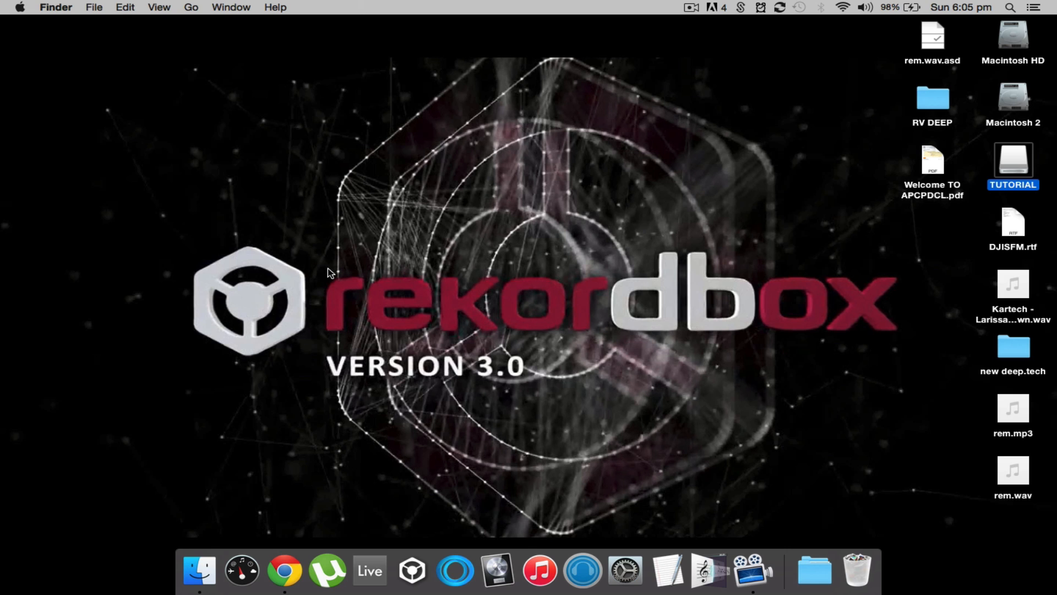
Step: Launch rekordbox and look through playlist 3 and the two playlists inside Tutorial Folder
left_click(416, 560)
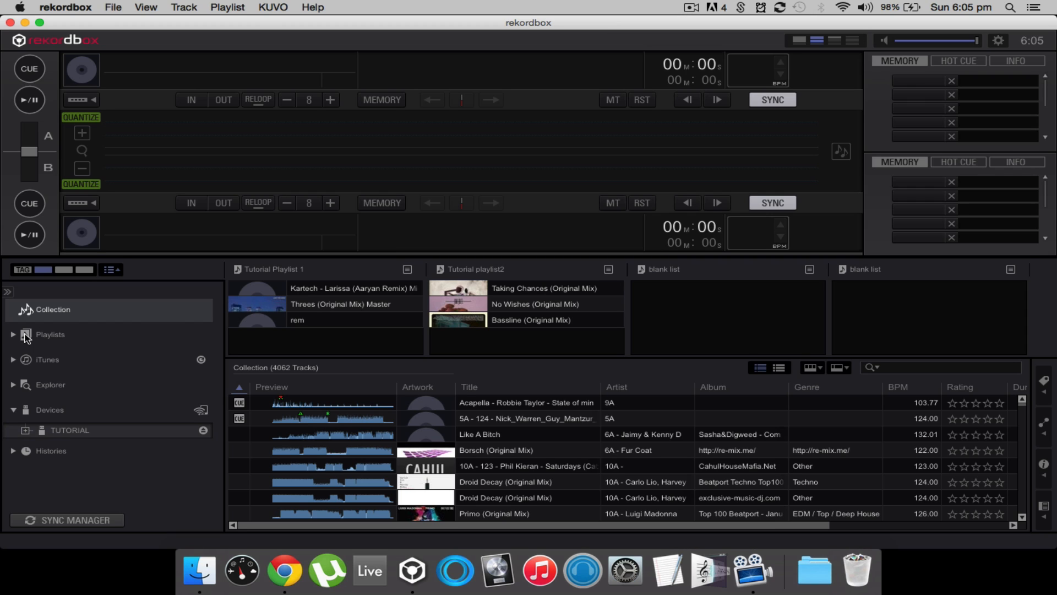
left_click(13, 334)
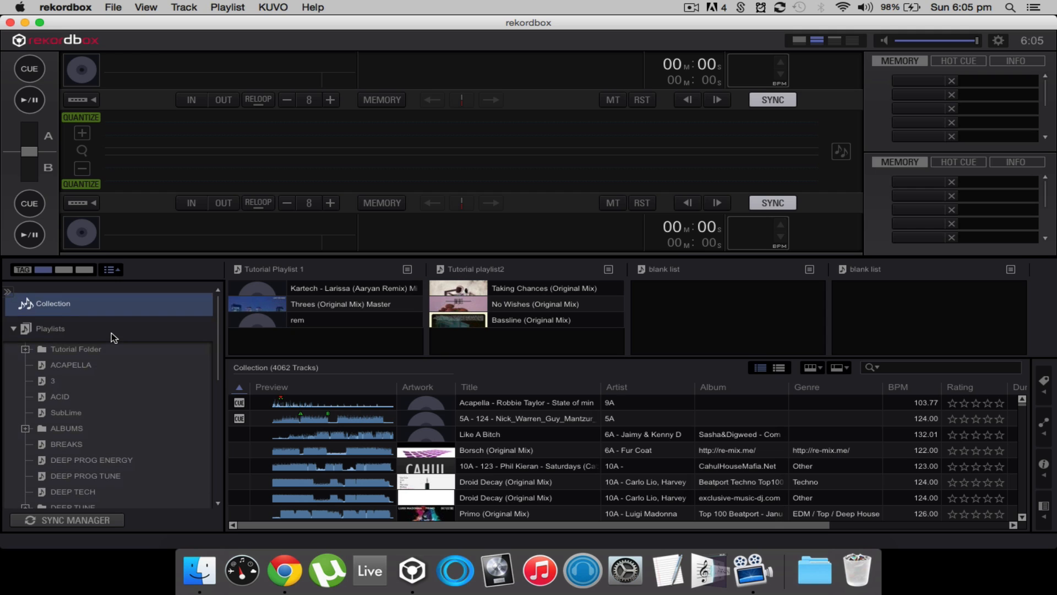
left_click(58, 350)
left_click(55, 380)
left_click(26, 349)
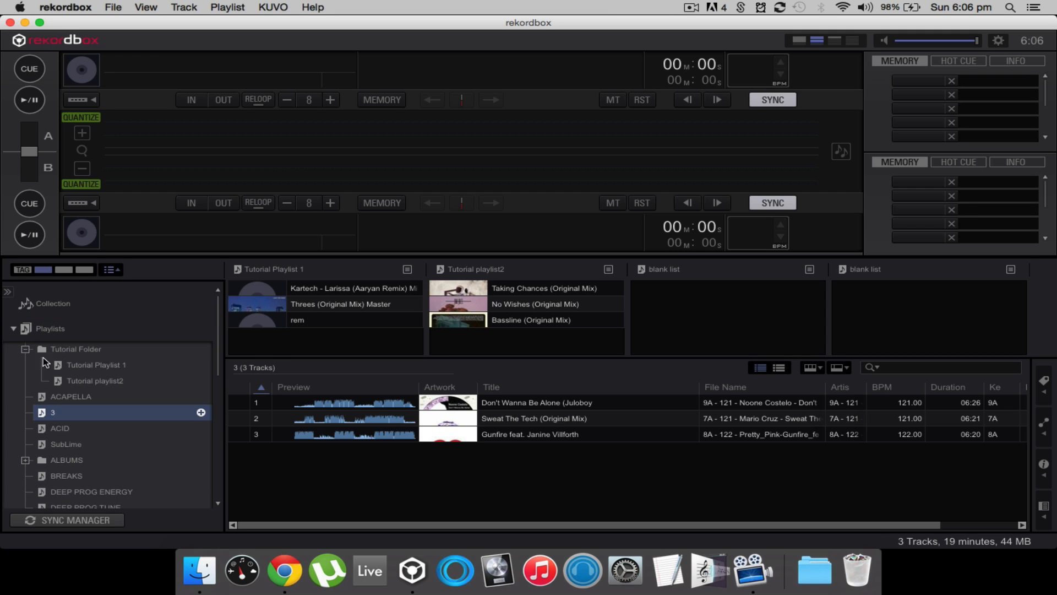
left_click(93, 366)
left_click(96, 381)
left_click(25, 349)
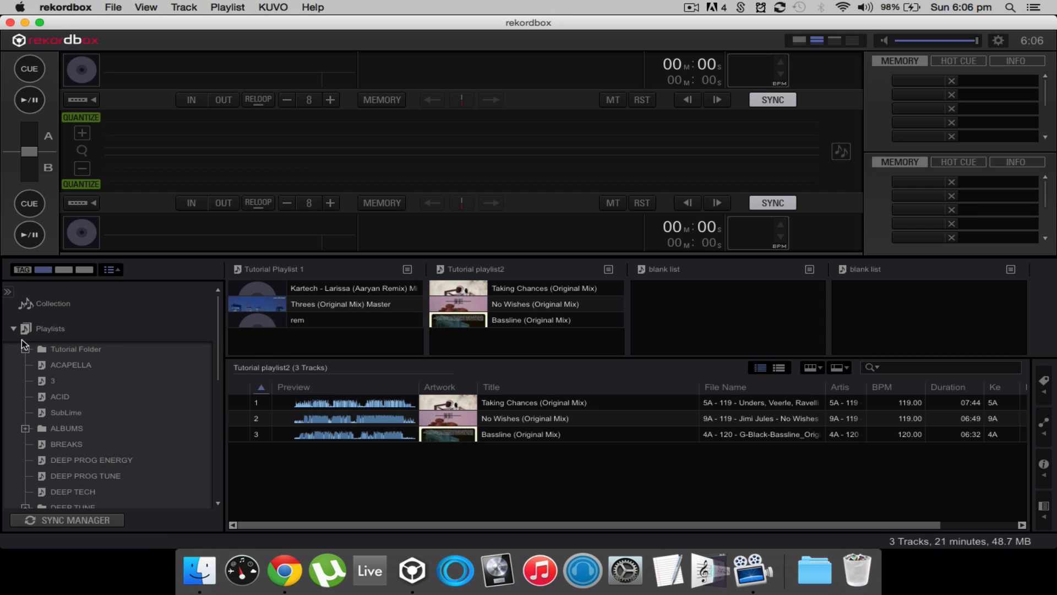
left_click(13, 328)
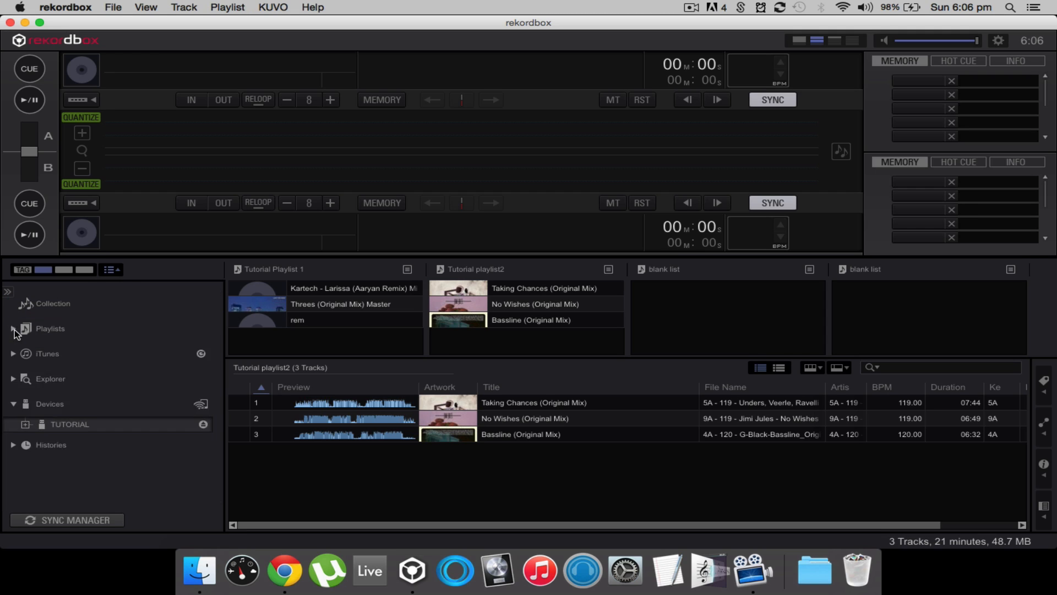
Step: Open the Sync Manager for the TUTORIAL device and enable synchronizing playlists with a device
left_click(41, 433)
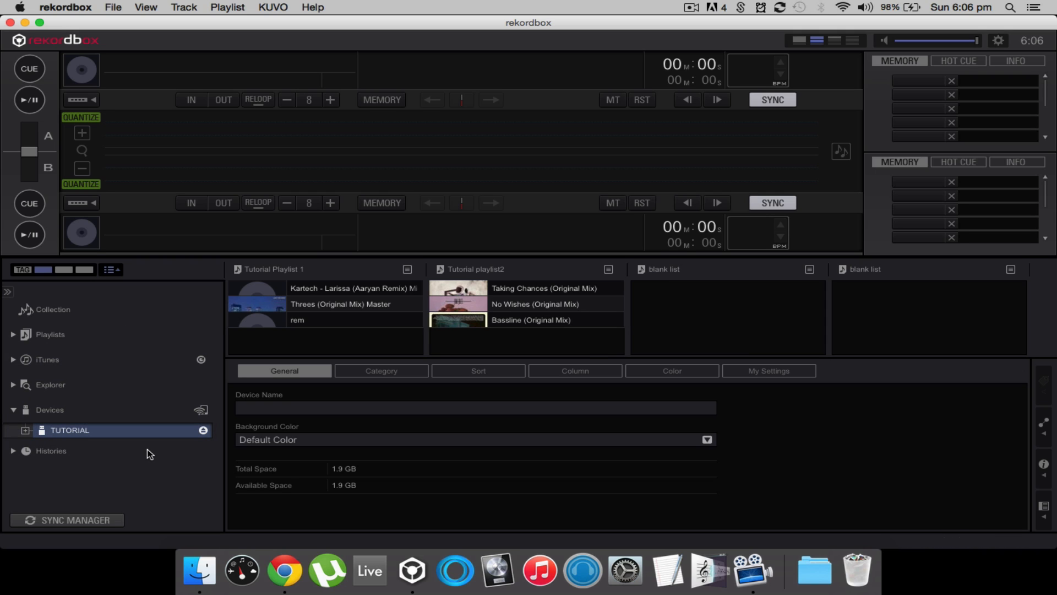
left_click(100, 518)
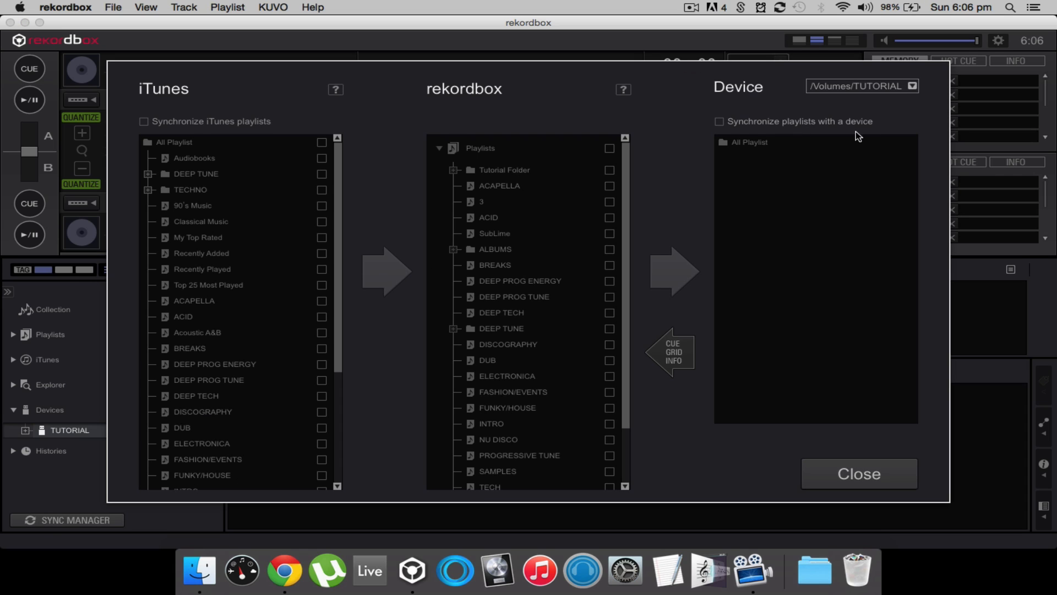
left_click(912, 86)
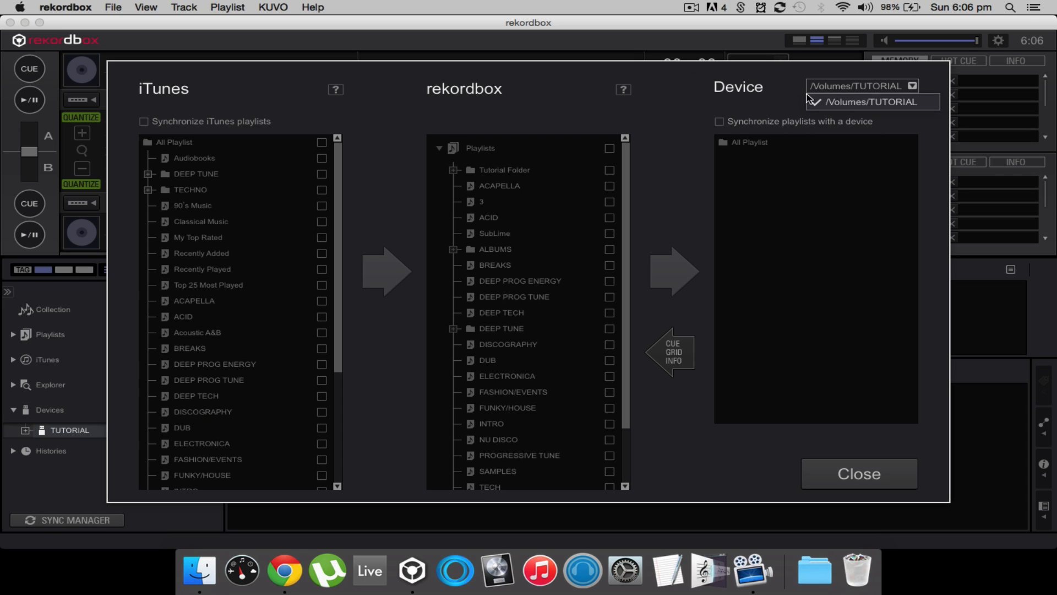
left_click(881, 88)
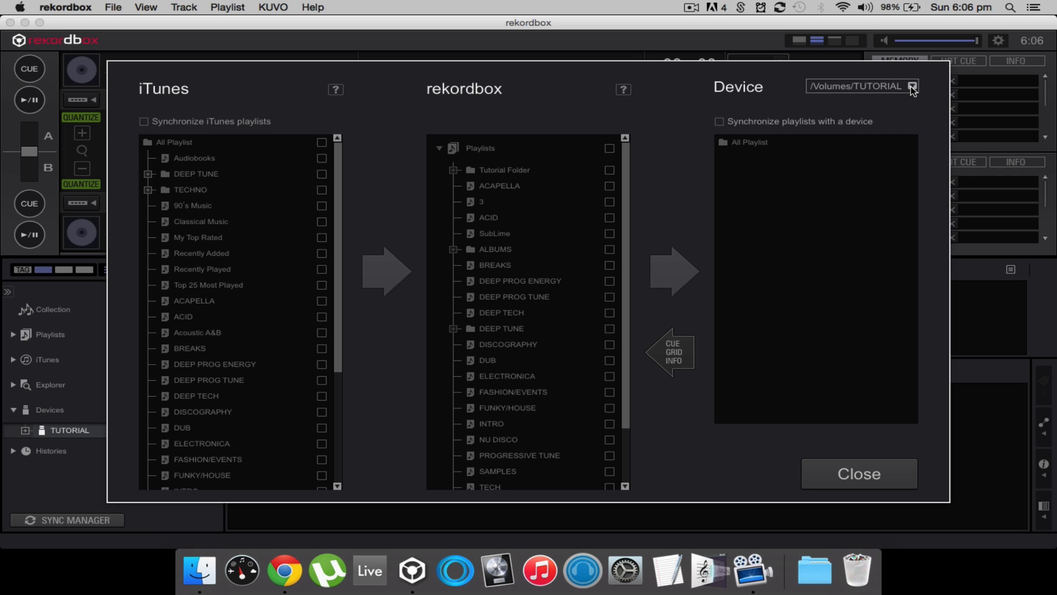
left_click(719, 122)
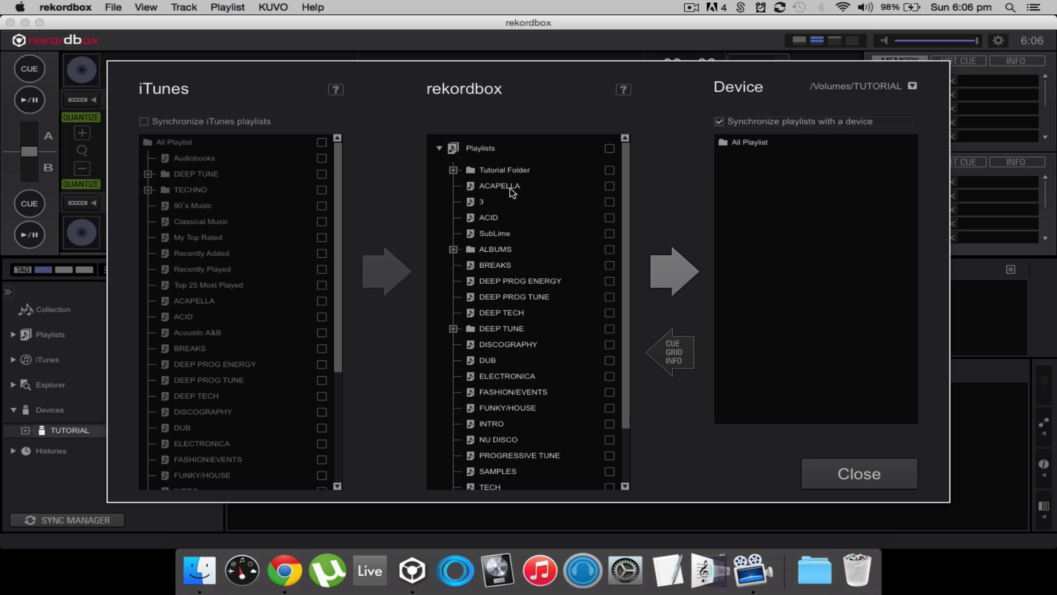
Step: Synchronize Tutorial Folder and playlist 3 from rekordbox to the TUTORIAL device, and close the Sync Manager
scroll(512, 193, "down", 3)
scroll(512, 193, "up", 3)
scroll(505, 177, "down", 1)
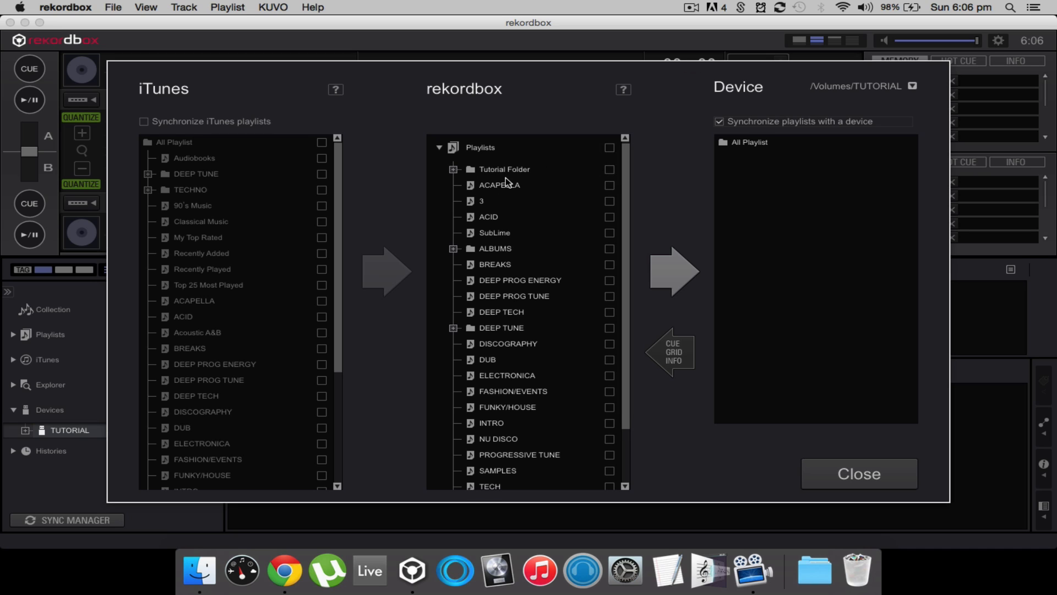
left_click(609, 170)
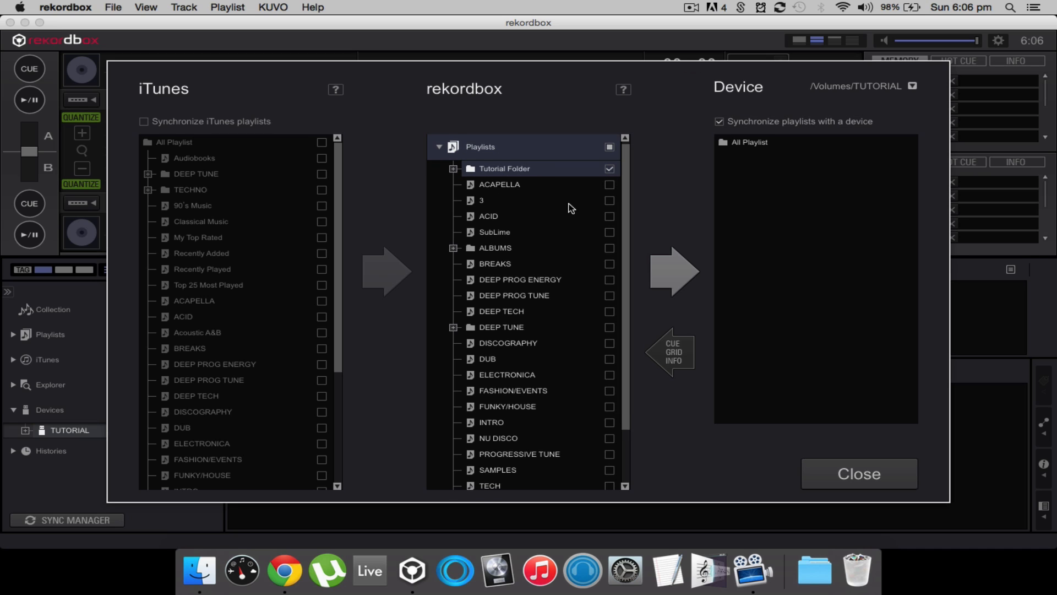
left_click(610, 201)
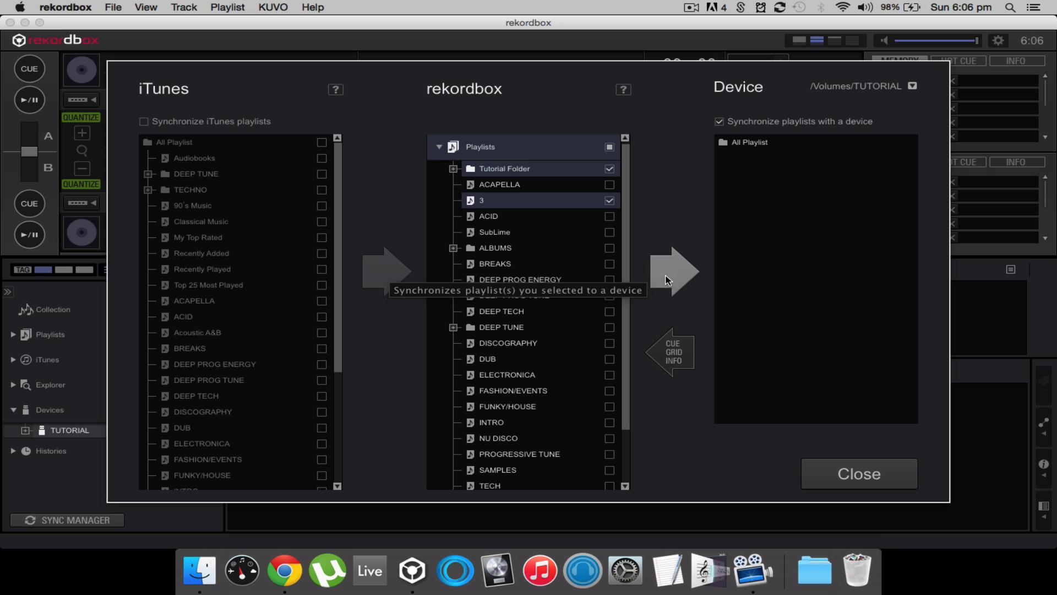
left_click(668, 281)
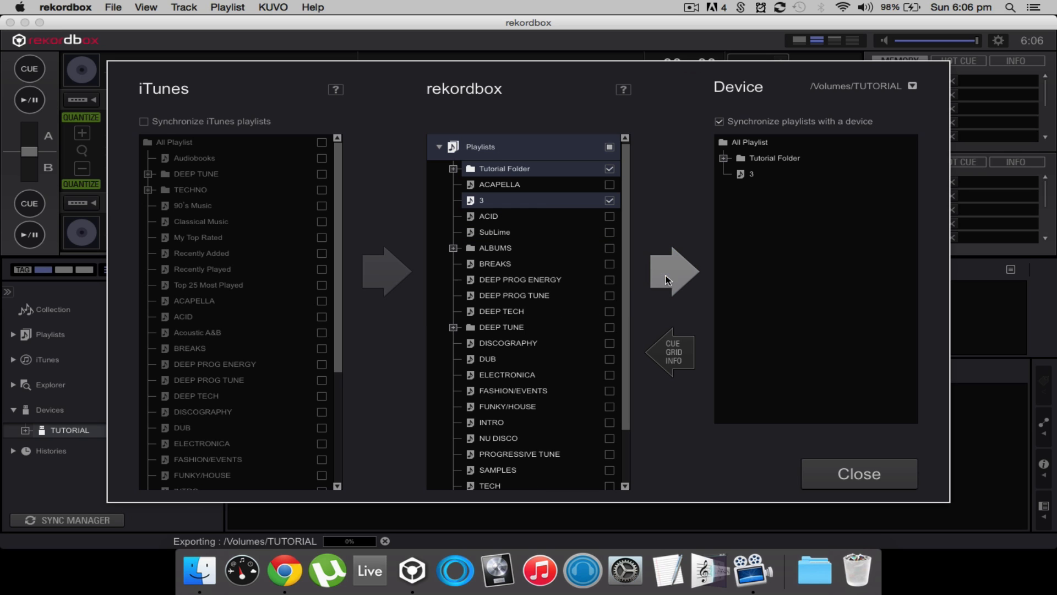
left_click(848, 461)
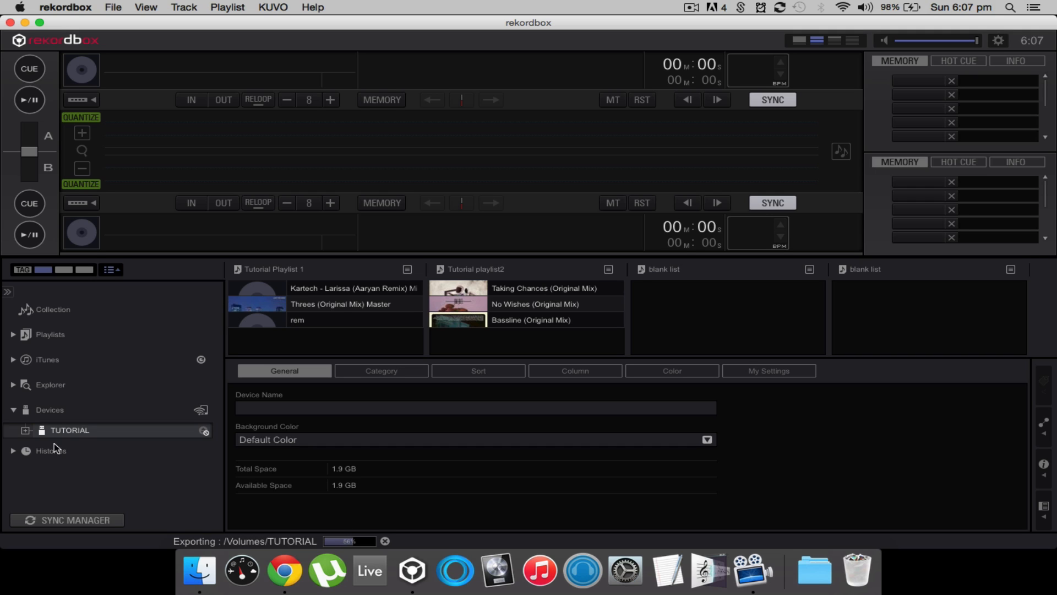
Step: Look over the Tutorial Folder playlists during the export and eject the TUTORIAL device when it is done
left_click(14, 336)
scroll(56, 365, "down", 1)
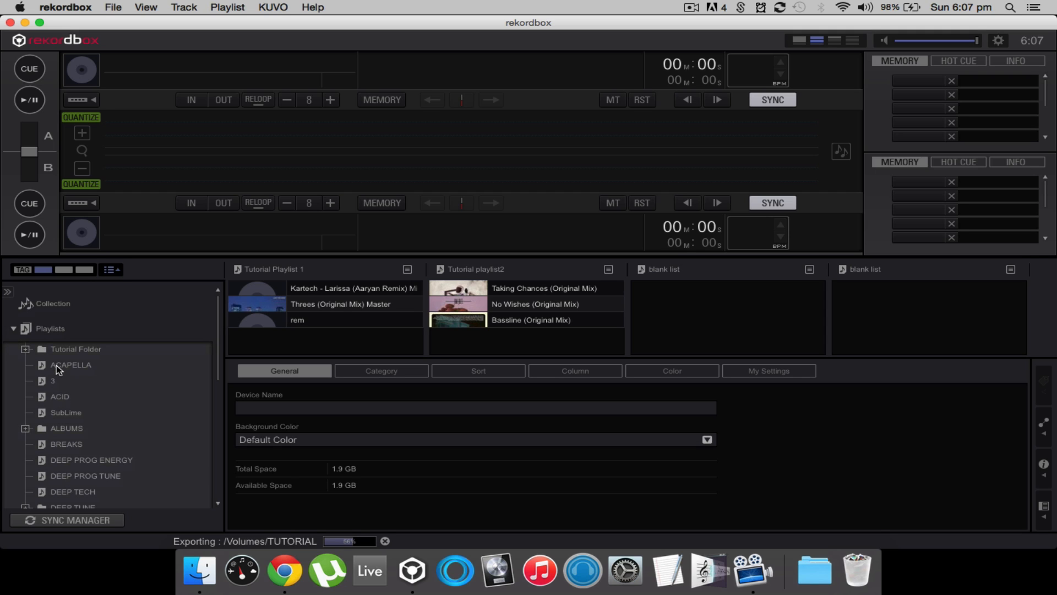
left_click(24, 349)
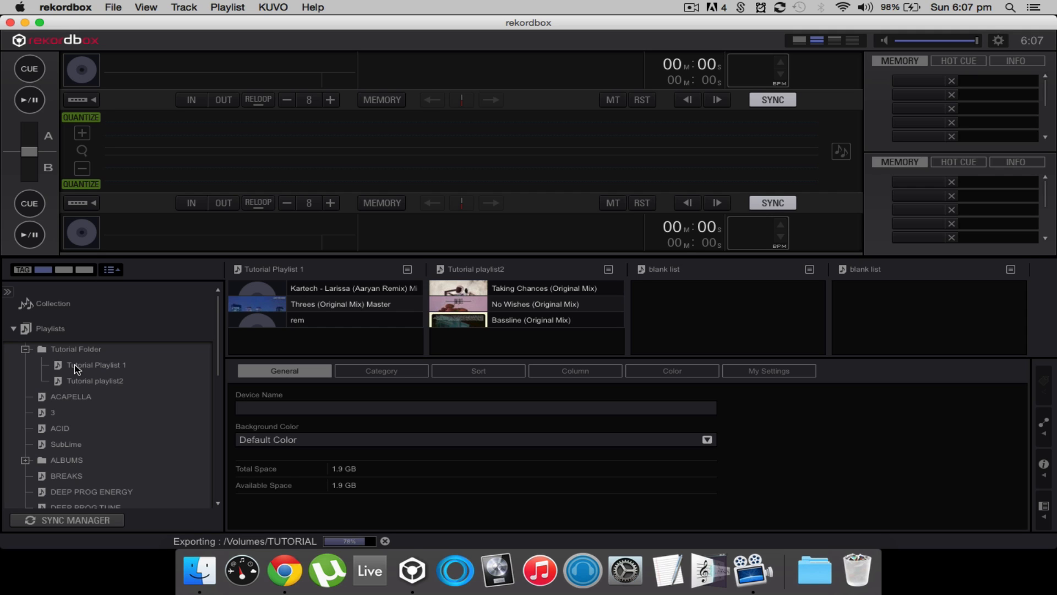
left_click(13, 329)
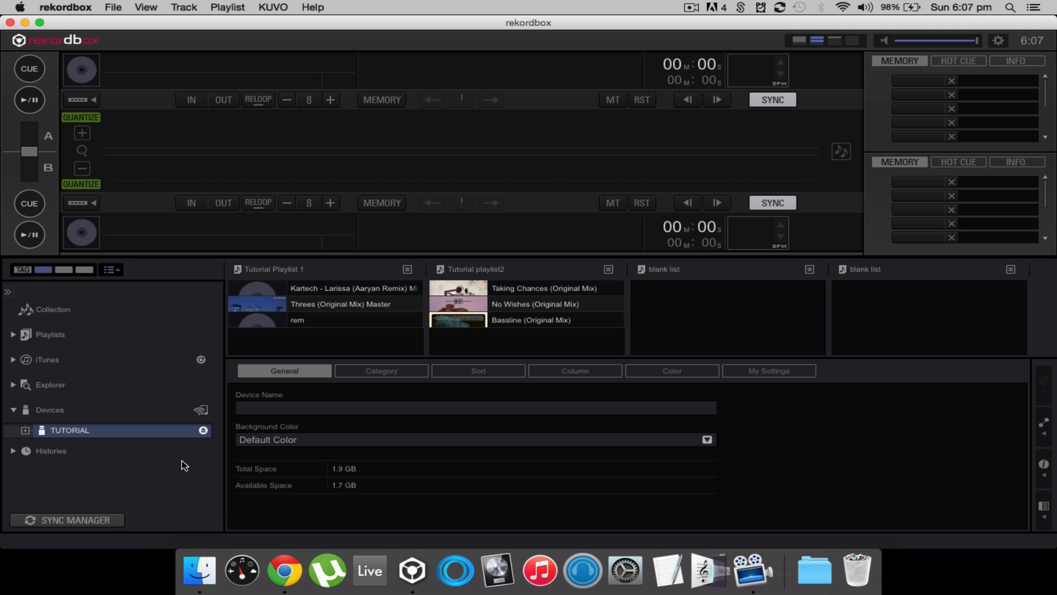
left_click(203, 430)
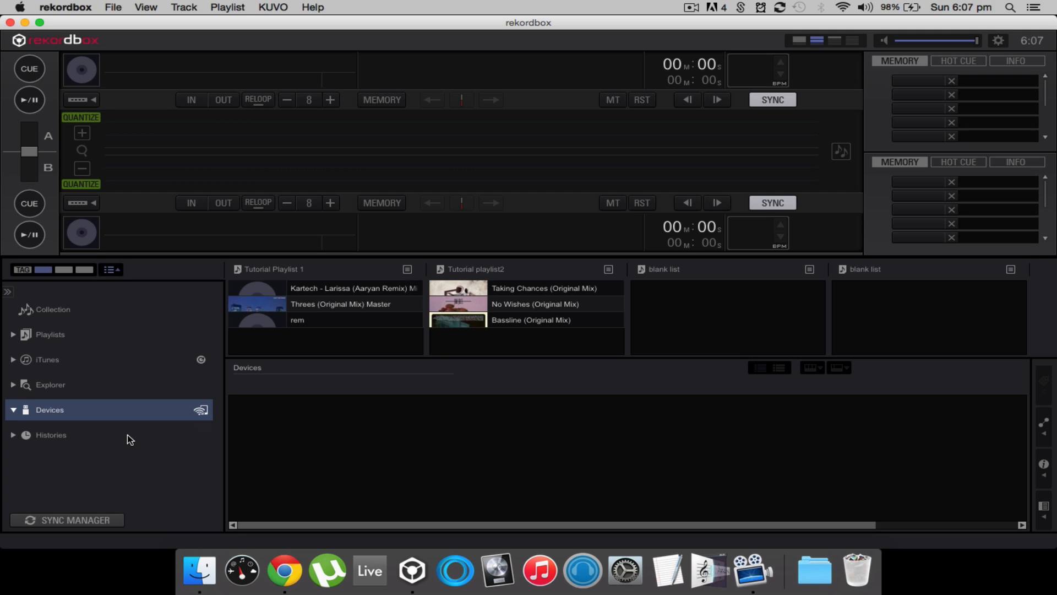
Step: Add the track "10A - 120 - What's your funk Remix.mp3" from the Music folder's discography subfolder to Tutorial Playlist 1
left_click(13, 334)
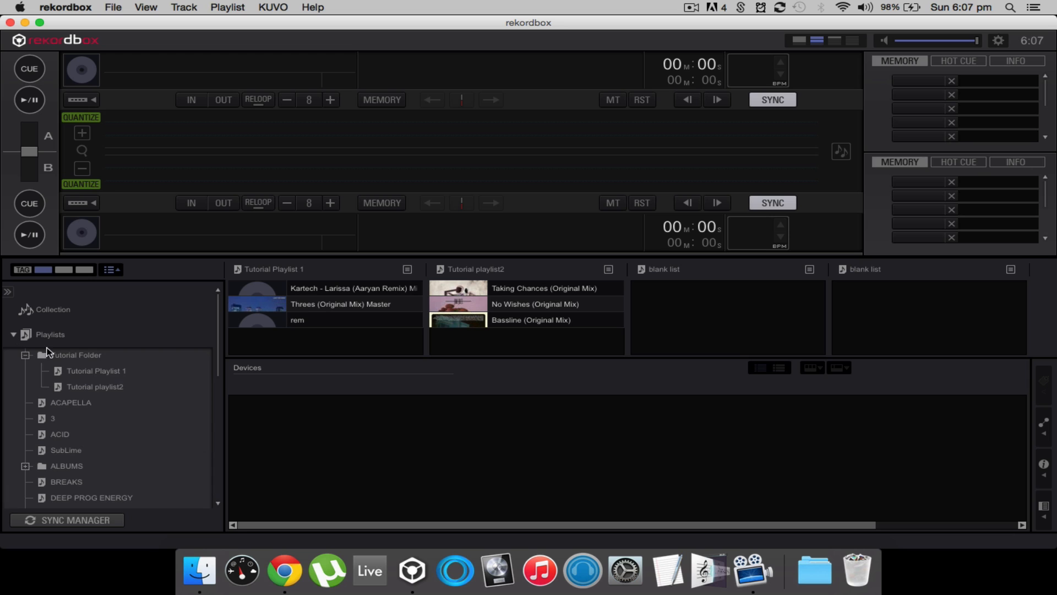
left_click(77, 372)
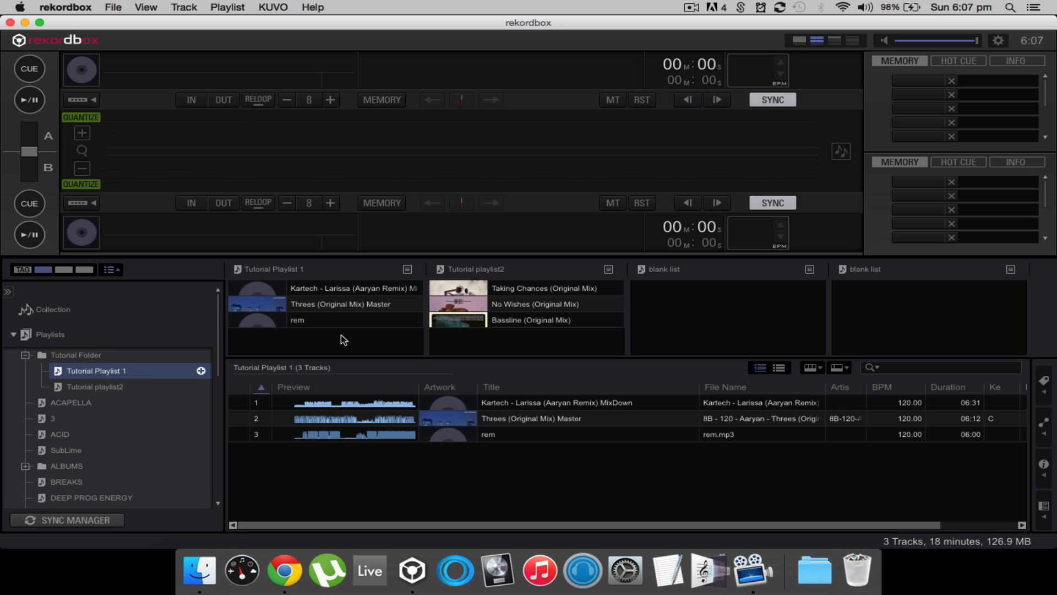
left_click(199, 570)
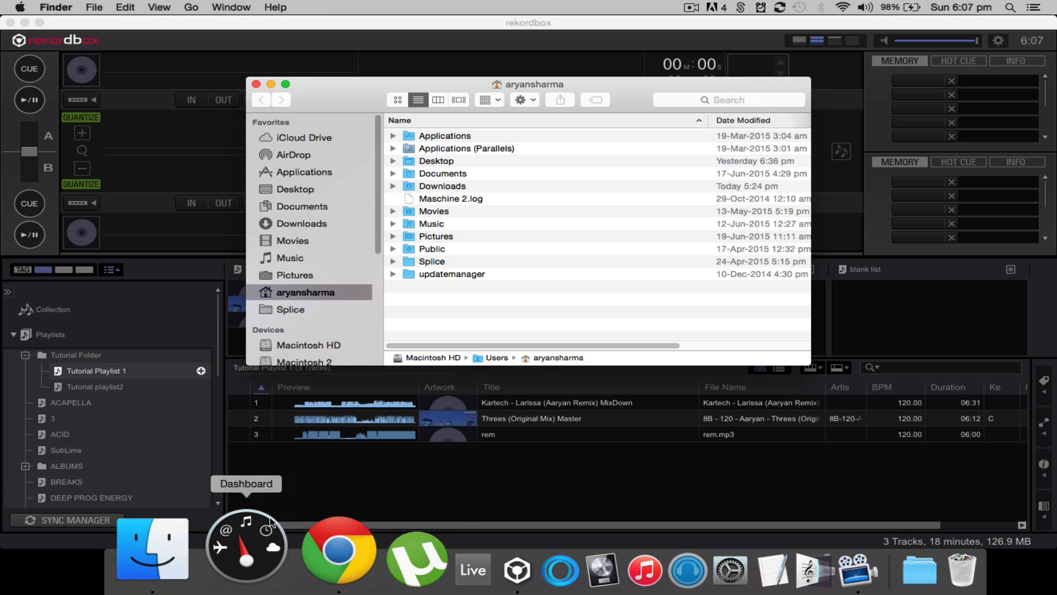
left_click_drag(419, 84, 773, 75)
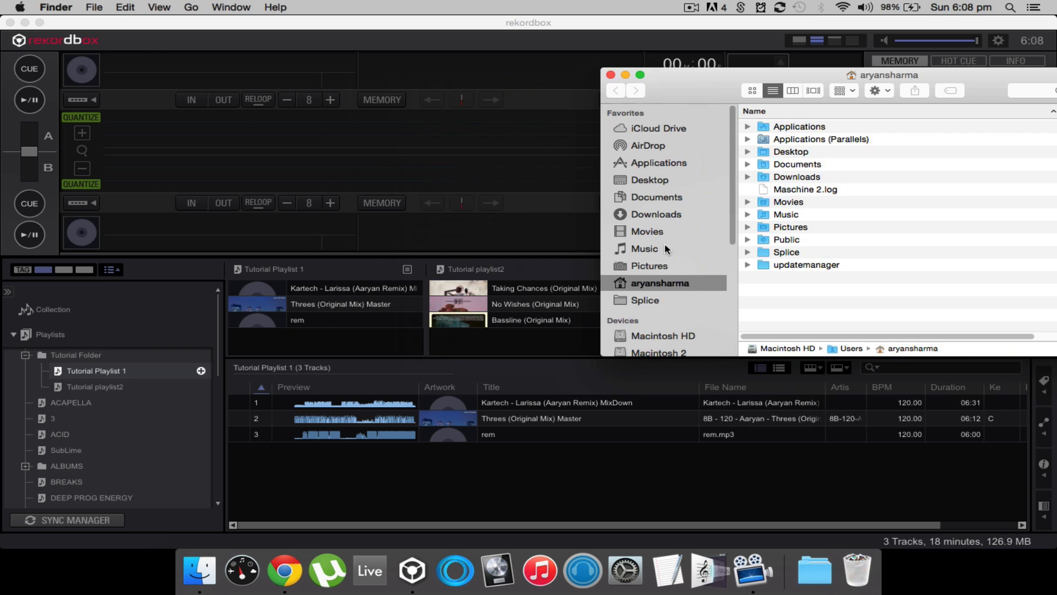
left_click(664, 247)
left_click(747, 126)
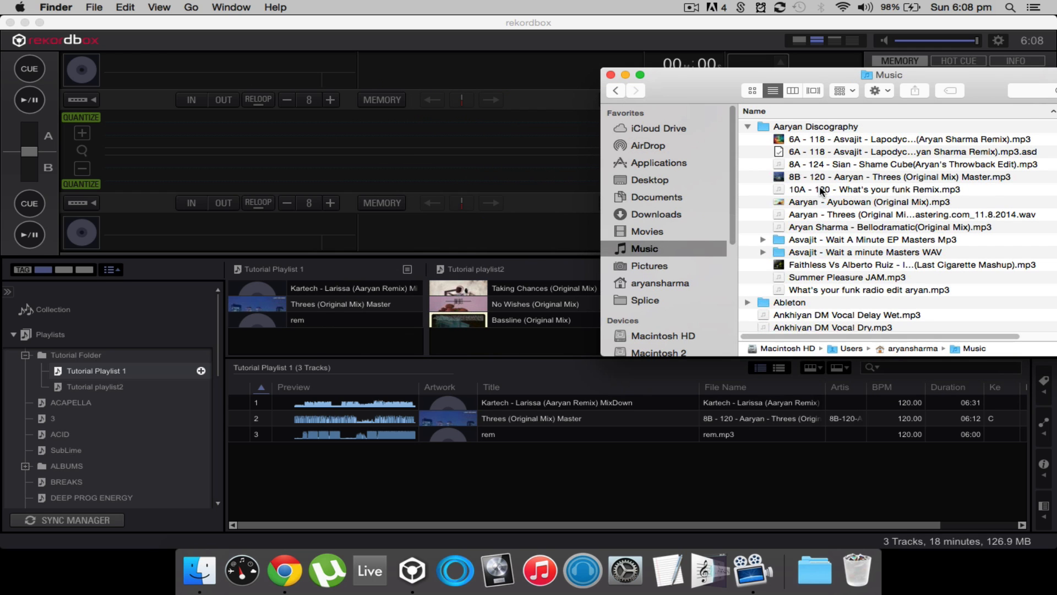
left_click_drag(822, 189, 517, 472)
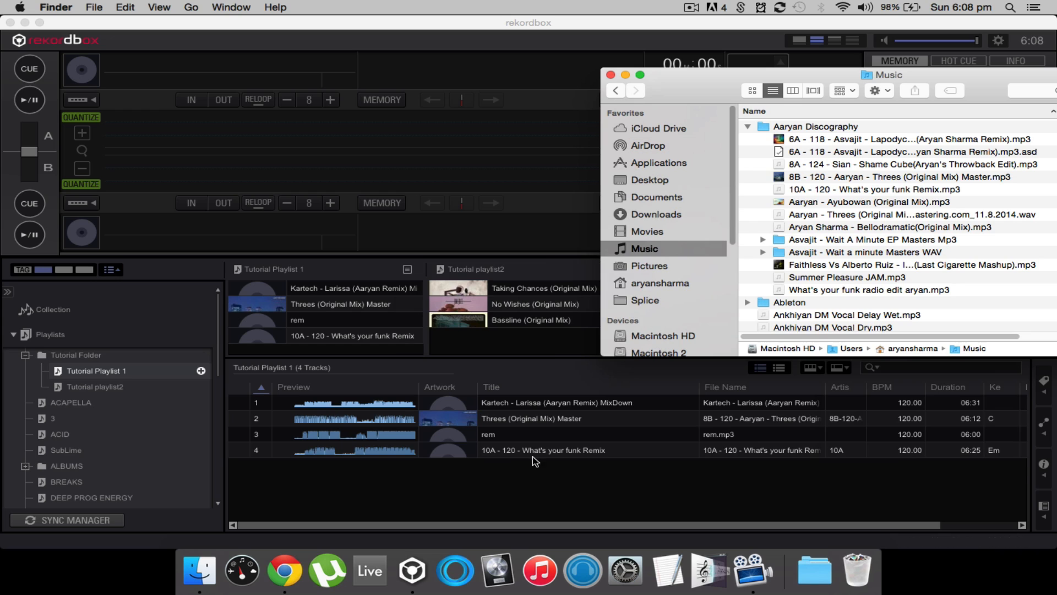
left_click(546, 484)
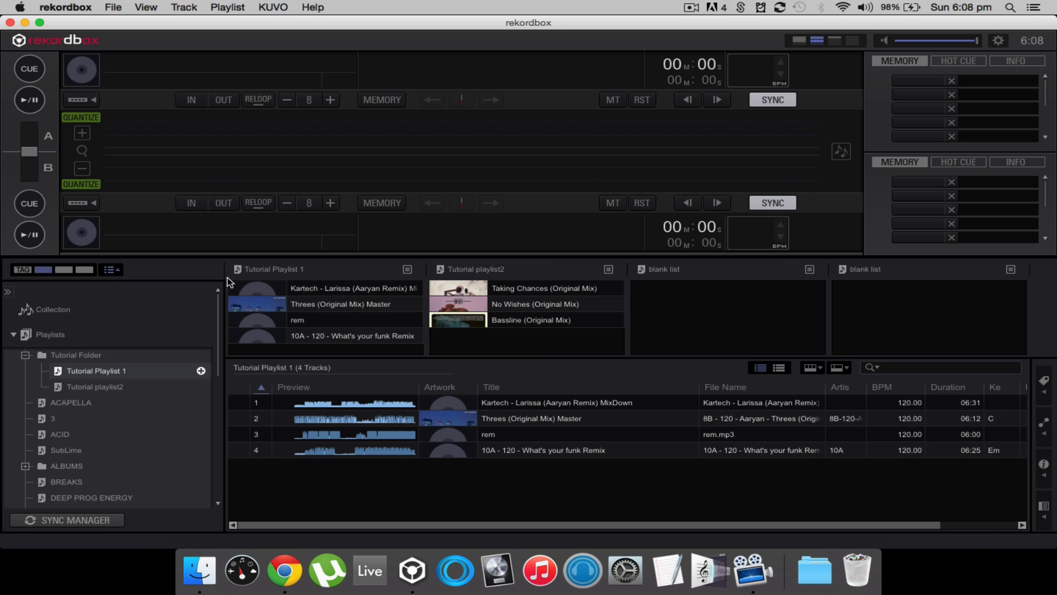
Step: Examine the tracks of Tutorial Playlist 1 as stored in Tutorial Folder on the reconnected TUTORIAL device
left_click(25, 355)
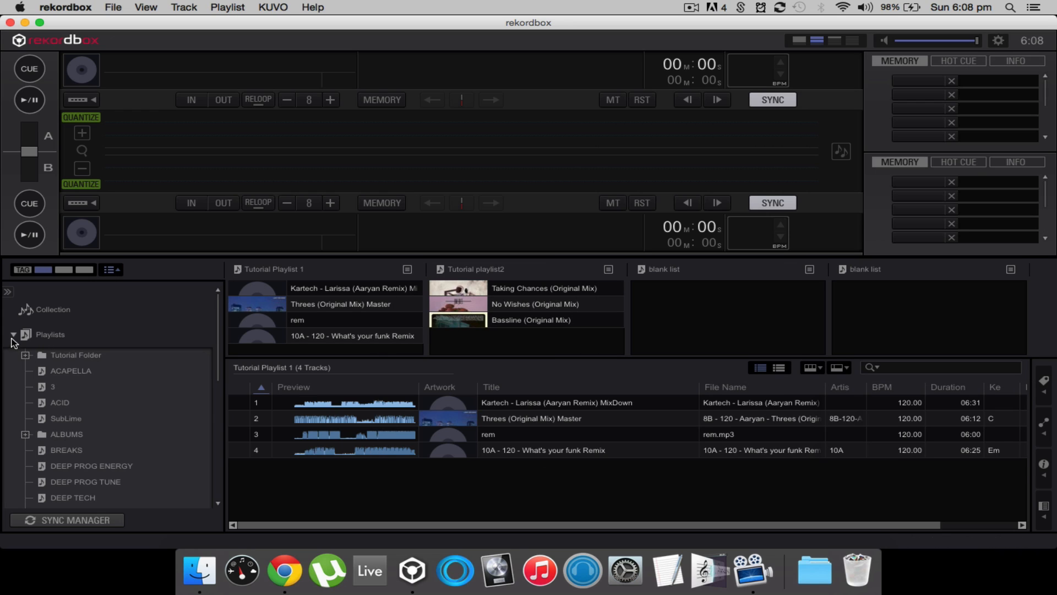
left_click(12, 334)
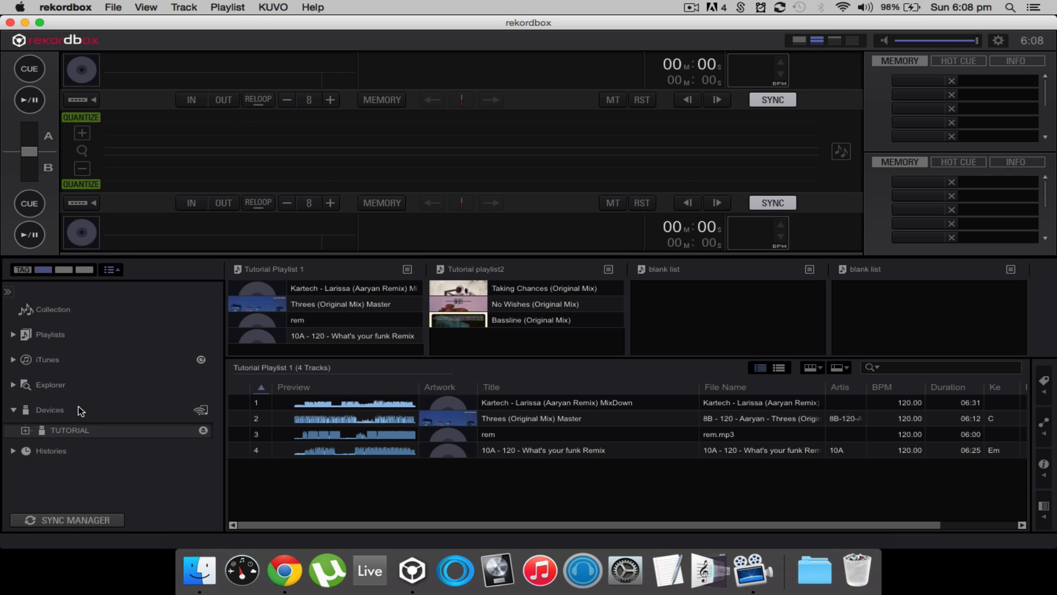
left_click(77, 434)
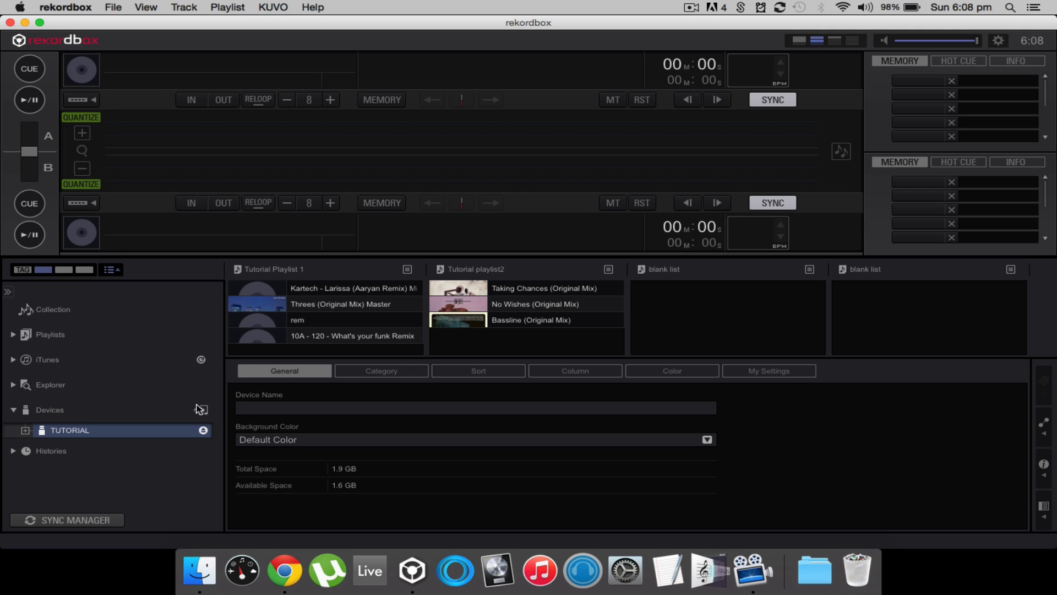
left_click(25, 430)
left_click(41, 462)
scroll(153, 425, "down", 1)
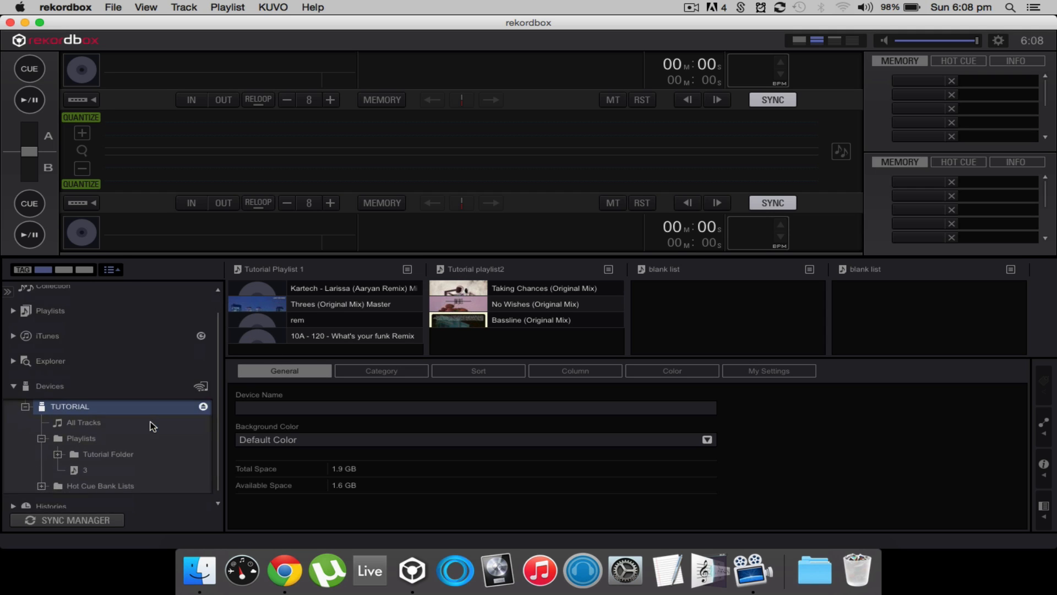
left_click(57, 454)
left_click(99, 467)
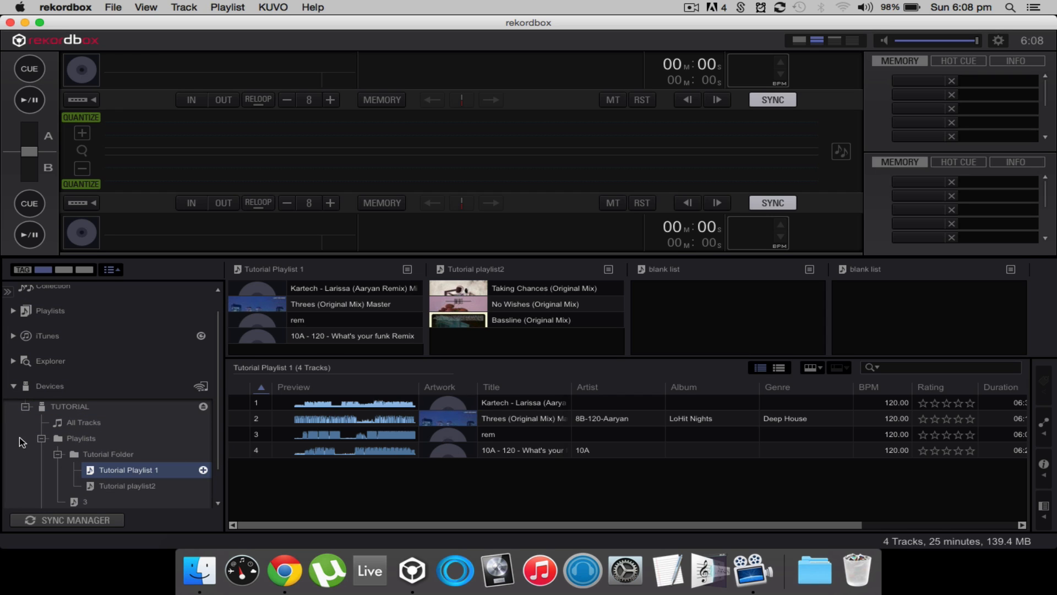
Step: Collapse the TUTORIAL device's playlists and contents, and eject the device
left_click(41, 438)
scroll(25, 406, "up", 1)
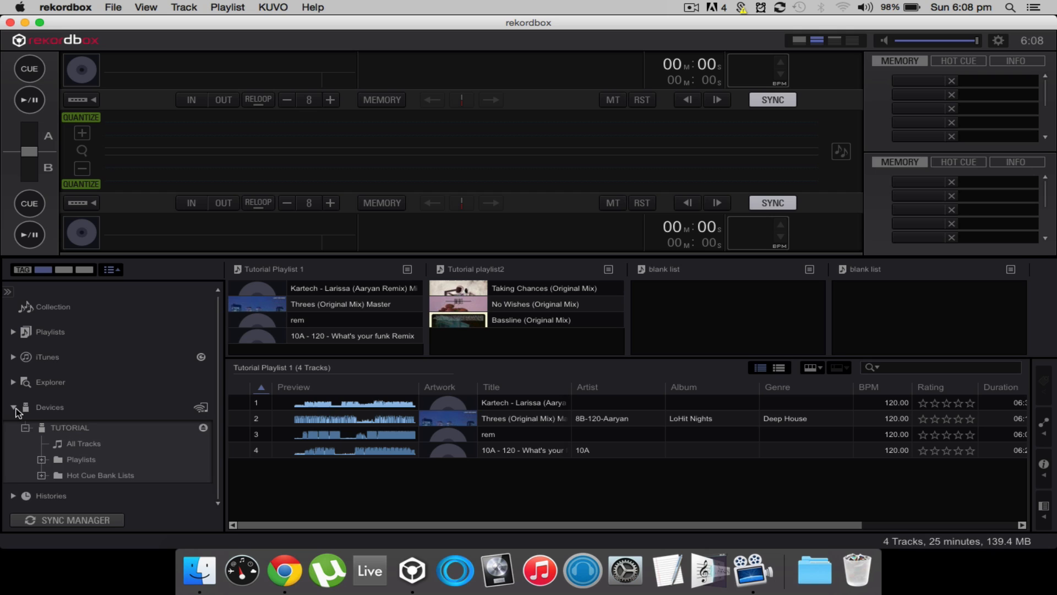
left_click(13, 407)
left_click(14, 410)
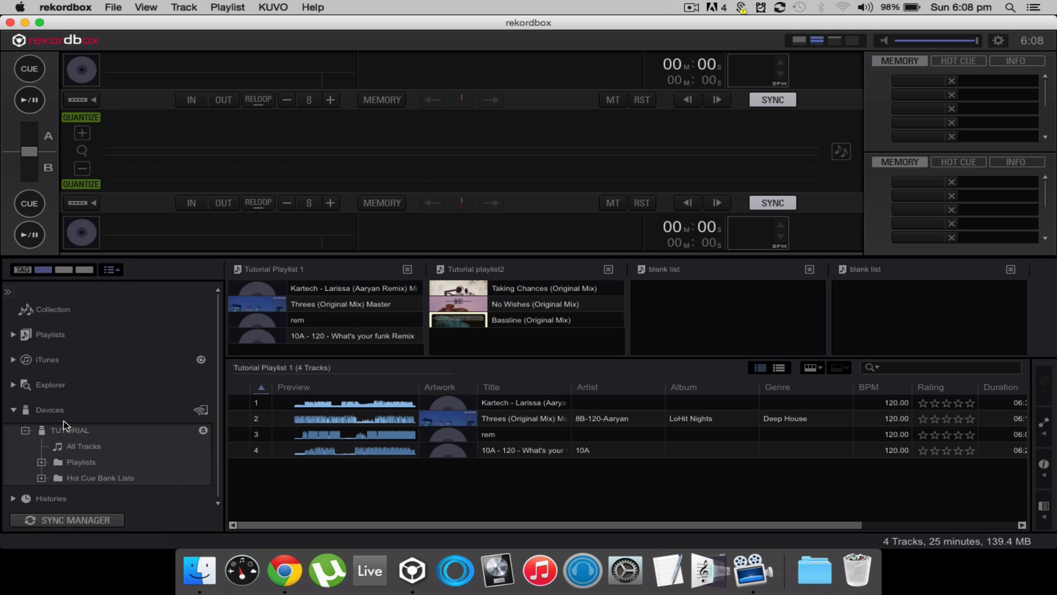
left_click(26, 430)
left_click(203, 431)
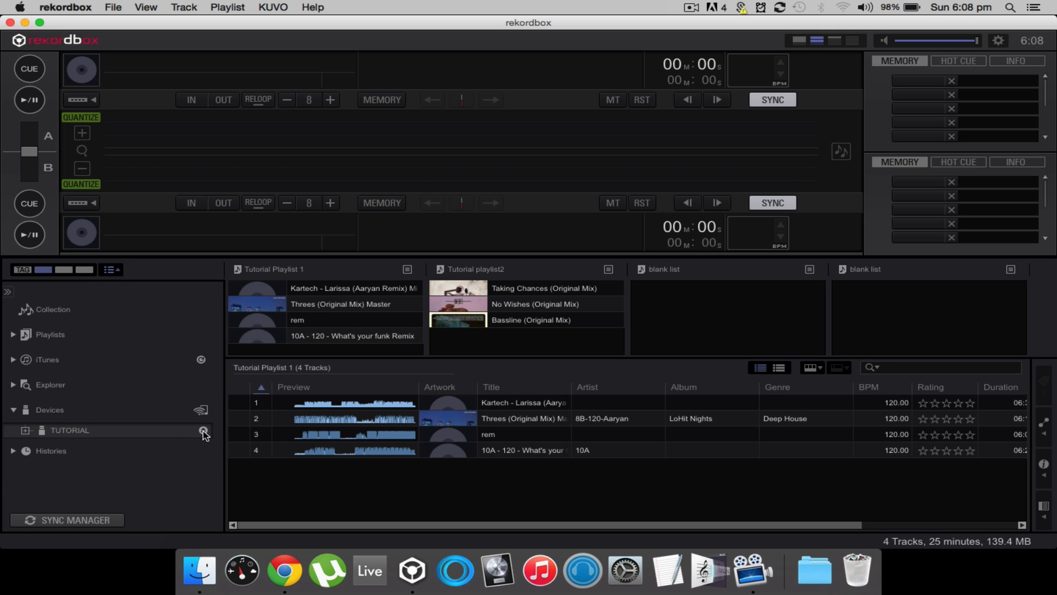